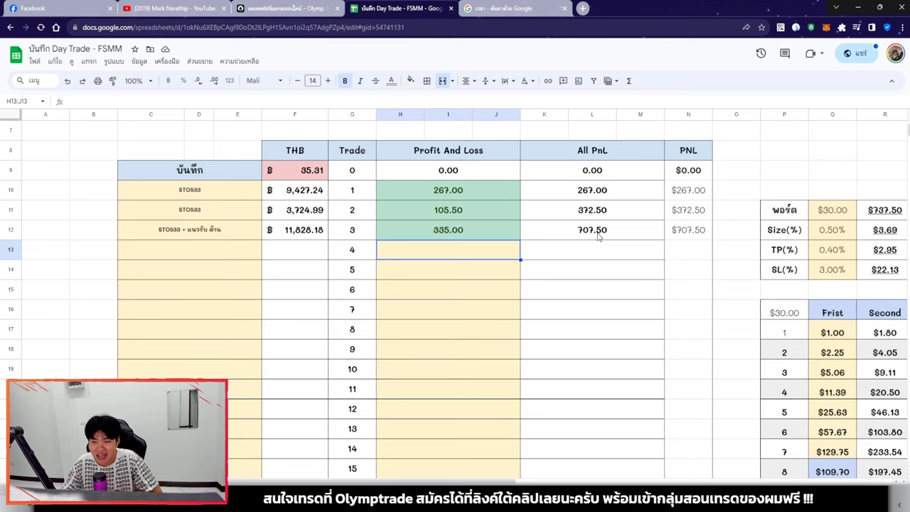
Review the profit and loss entries, the All PnL column and the target figure in the day-trade log.
{"action": "left_click", "coordinate": [574, 237]}
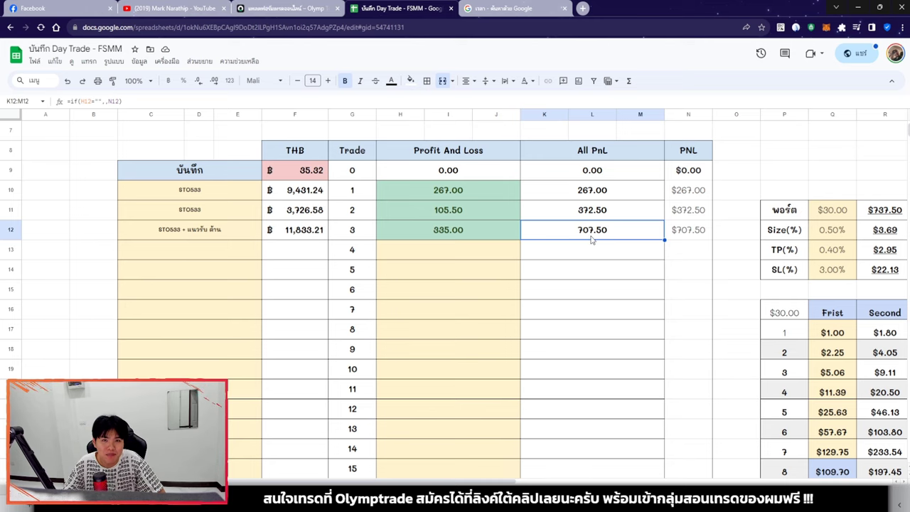
{"action": "left_click", "coordinate": [462, 261]}
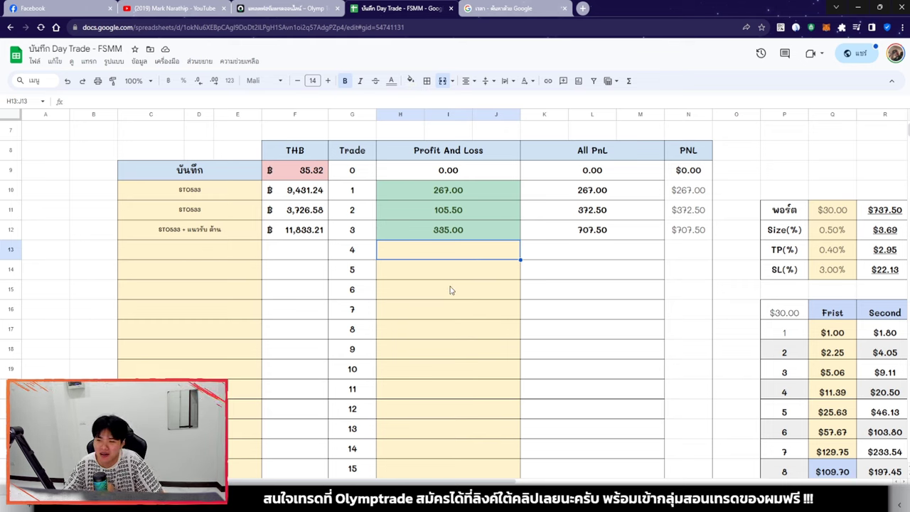
{"action": "scroll", "coordinate": [449, 292], "scroll_direction": "up", "scroll_amount": 2}
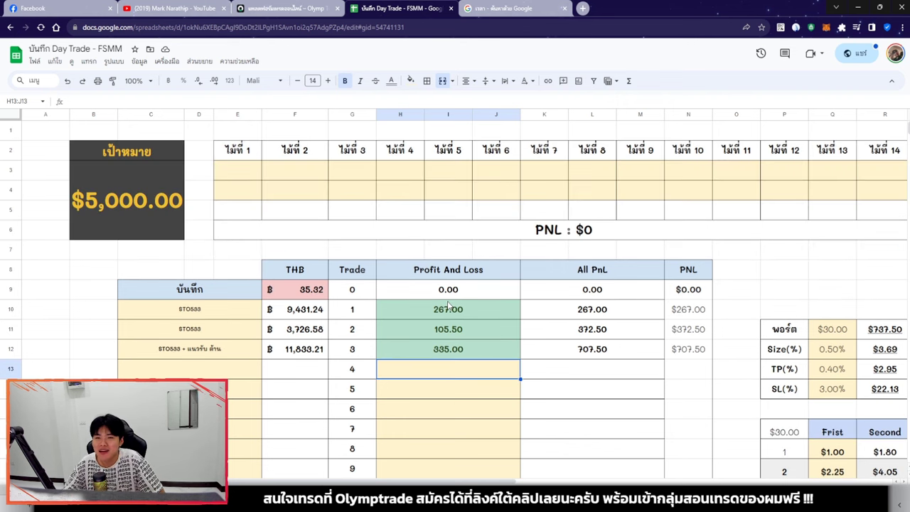
Switch to the Olymp Trade platform and compare the EUR/USD, GBP/USD, AUD/CAD and AUD/JPY charts.
{"action": "left_click", "coordinate": [280, 4]}
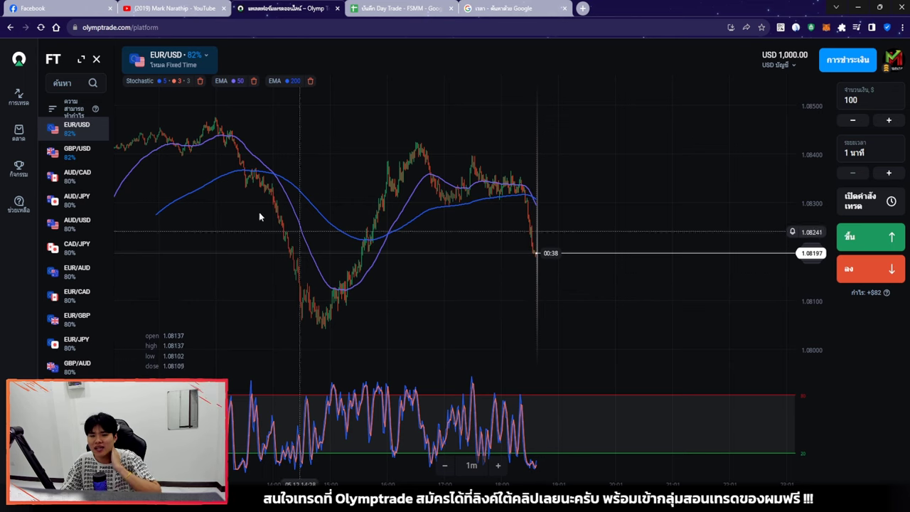
{"action": "left_click", "coordinate": [106, 162]}
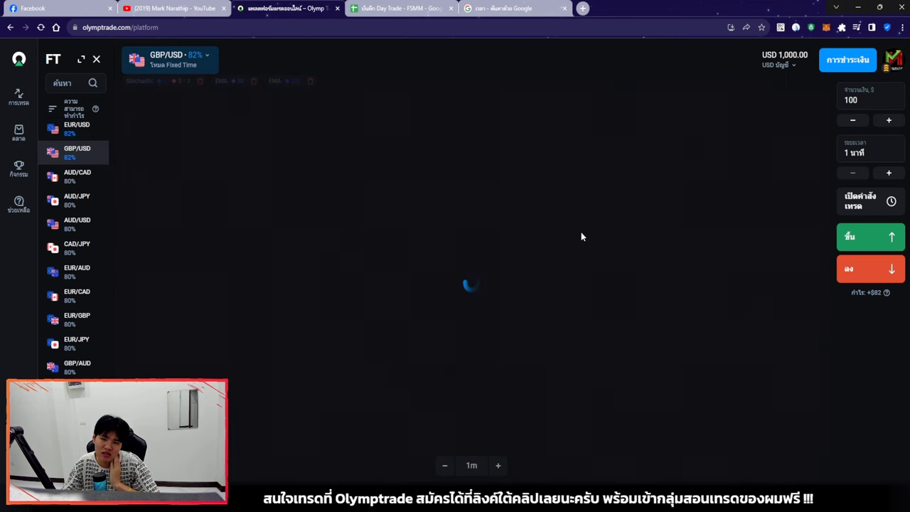
{"action": "scroll", "coordinate": [477, 284], "scroll_direction": "up", "scroll_amount": 3}
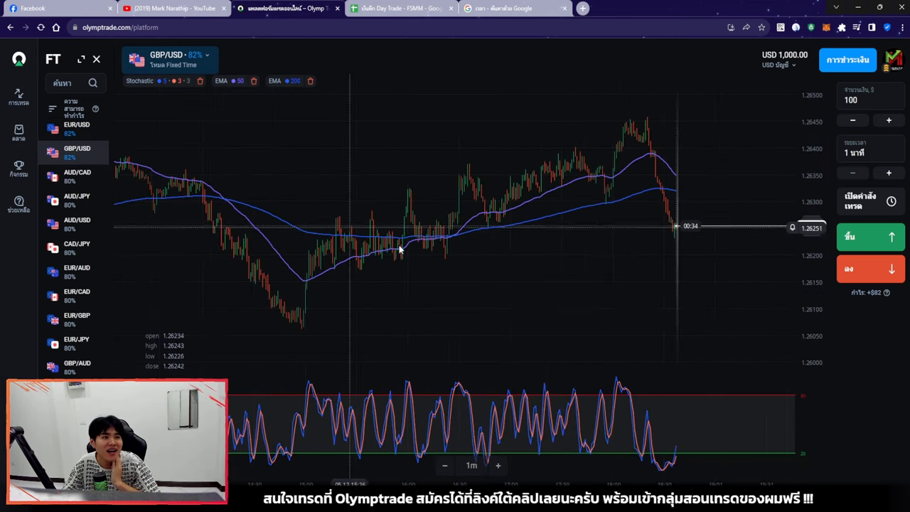
{"action": "left_click", "coordinate": [88, 181]}
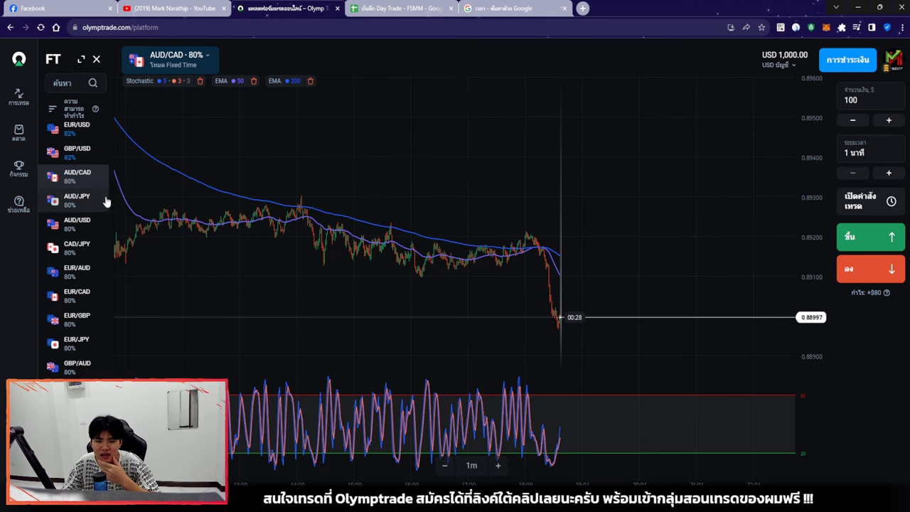
{"action": "left_click", "coordinate": [82, 200]}
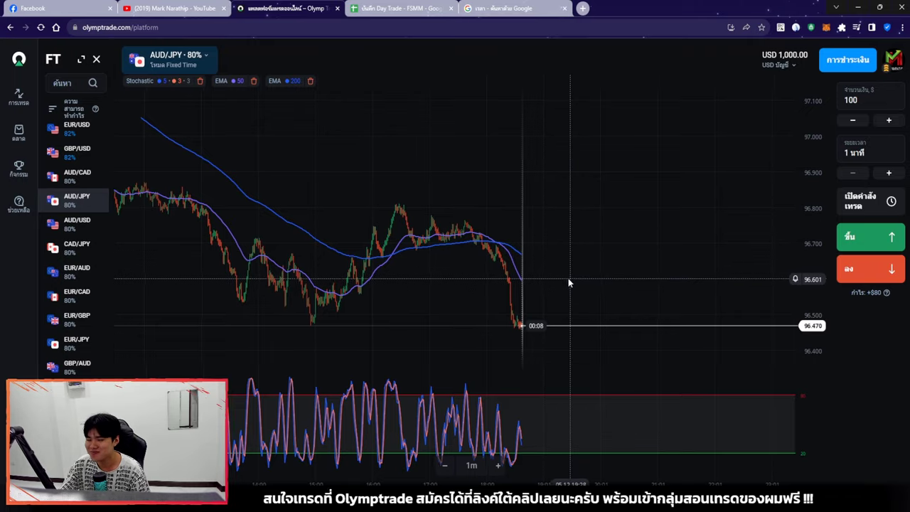
Check the remaining currency pairs, view AUD/CAD in 15-second candles and open a $100 one-minute down trade on it.
{"action": "left_click", "coordinate": [76, 271]}
{"action": "left_click", "coordinate": [76, 319]}
{"action": "left_click", "coordinate": [77, 366]}
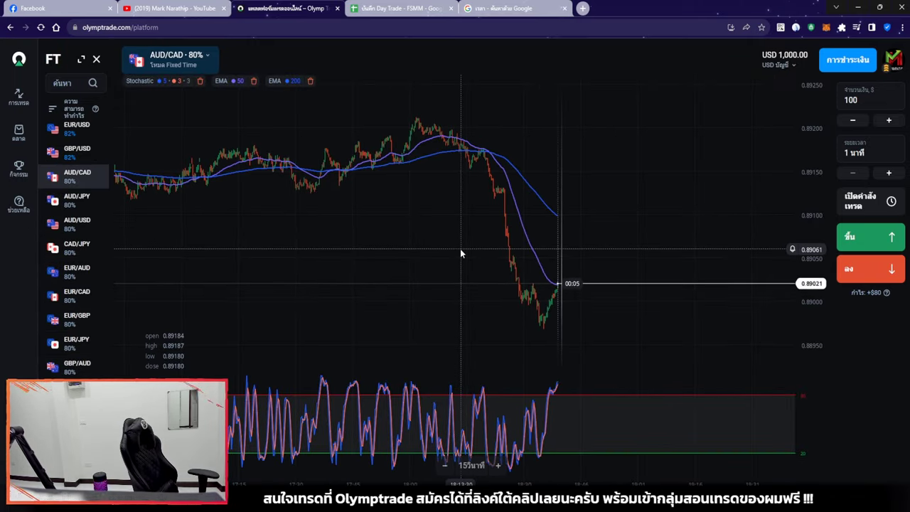
{"action": "left_click", "coordinate": [77, 293]}
{"action": "left_click", "coordinate": [77, 342]}
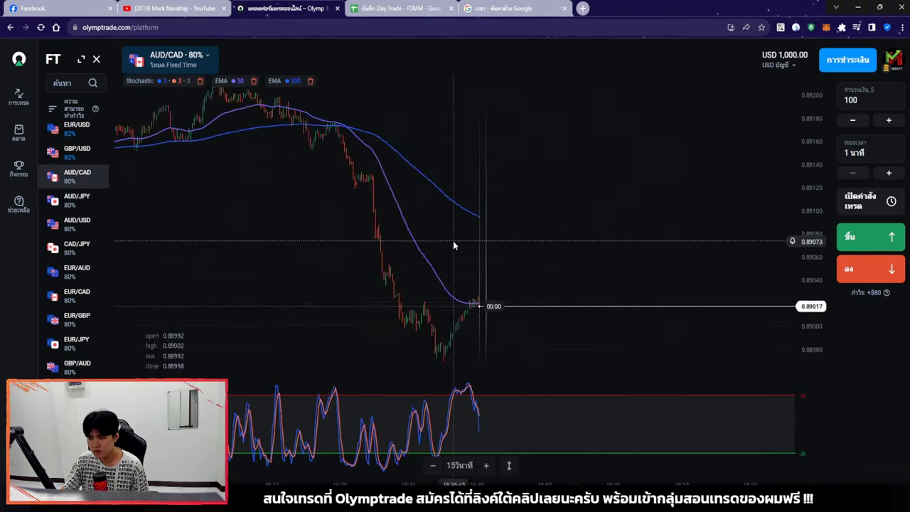
{"action": "key", "text": "shift+s"}
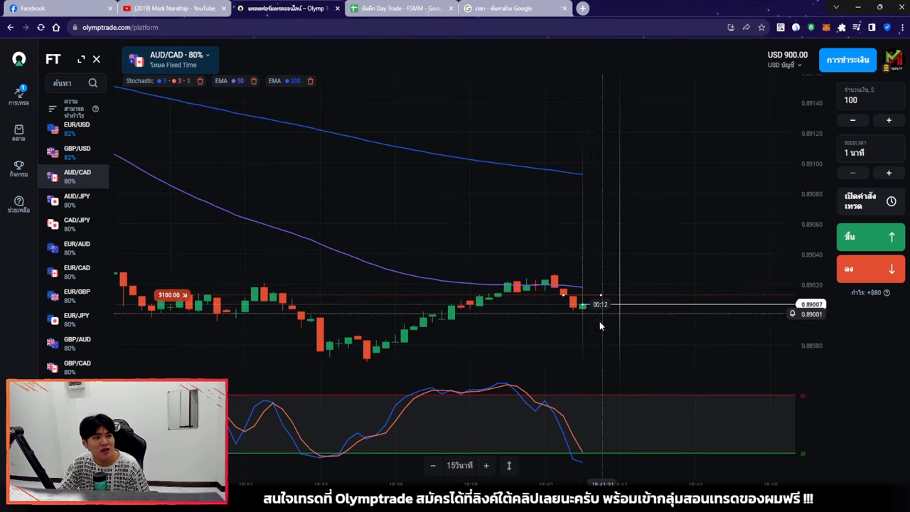
Mark the AUD/CAD downtrend with two parallel downward arrows over the chart, and close the annotation overlay.
{"action": "scroll", "coordinate": [579, 313], "scroll_direction": "down", "scroll_amount": 5}
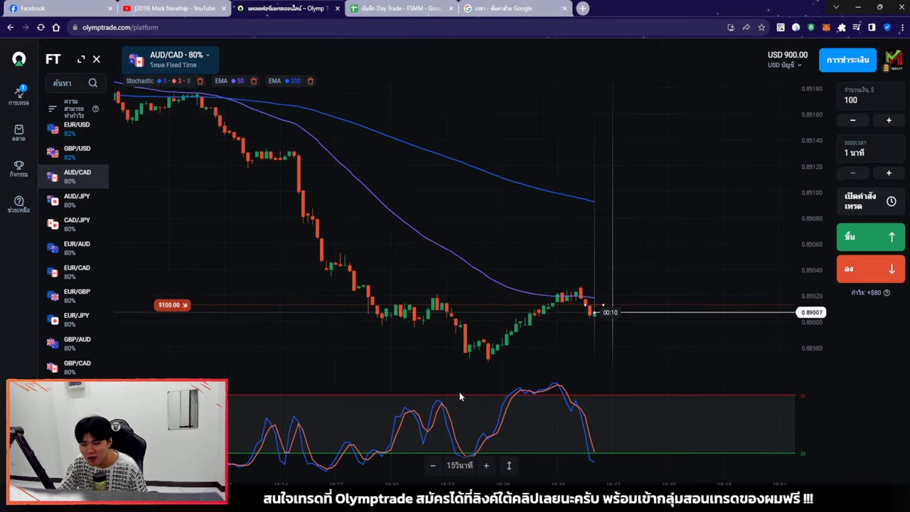
{"action": "scroll", "coordinate": [561, 233], "scroll_direction": "down", "scroll_amount": 5}
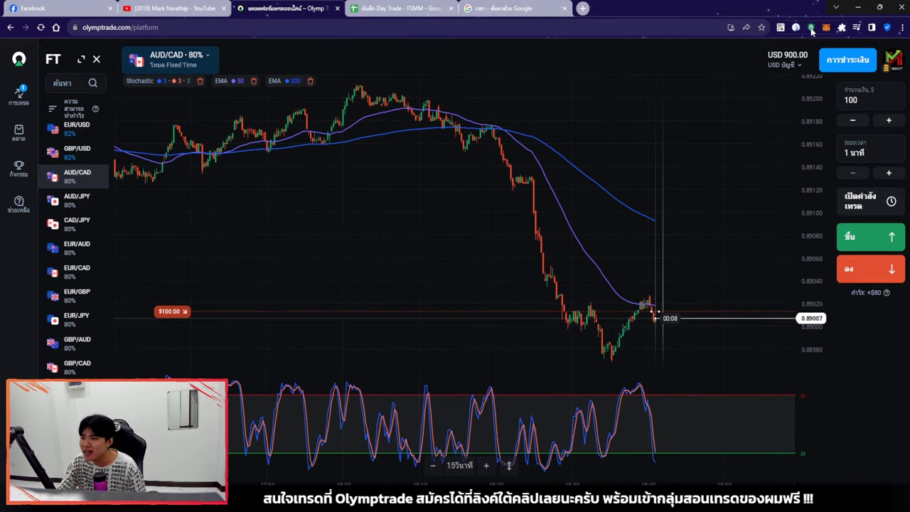
{"action": "left_click", "coordinate": [796, 27]}
{"action": "left_click_drag", "start_coordinate": [426, 67], "coordinate": [682, 277]}
{"action": "mouse_move", "coordinate": [303, 126]}
{"action": "left_mouse_down"}
{"action": "mouse_move", "coordinate": [651, 388]}
{"action": "mouse_move", "coordinate": [625, 391]}
{"action": "left_mouse_up"}
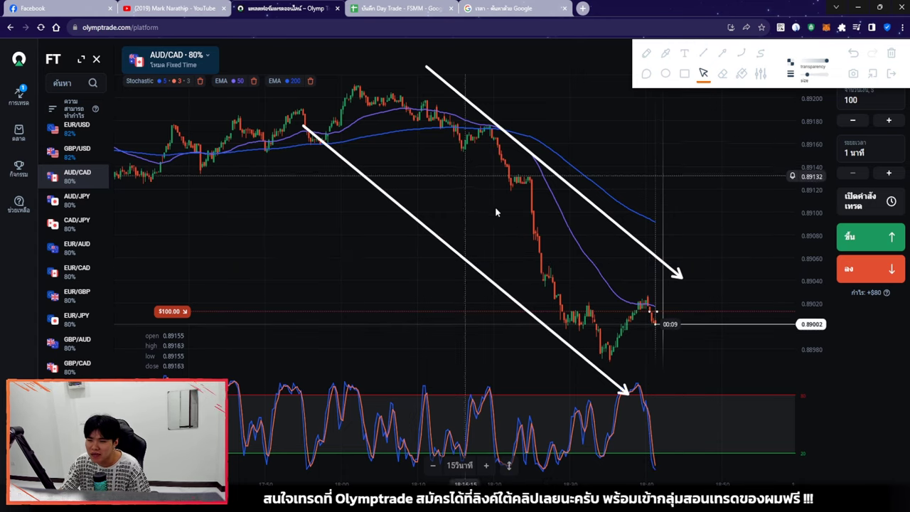
{"action": "left_click", "coordinate": [893, 74]}
Annotate the AUD/CAD pullback with an upward arrow and a rectangle around its peak near the 50 EMA, and close the annotation overlay.
{"action": "scroll", "coordinate": [774, 330], "scroll_direction": "up", "scroll_amount": 5}
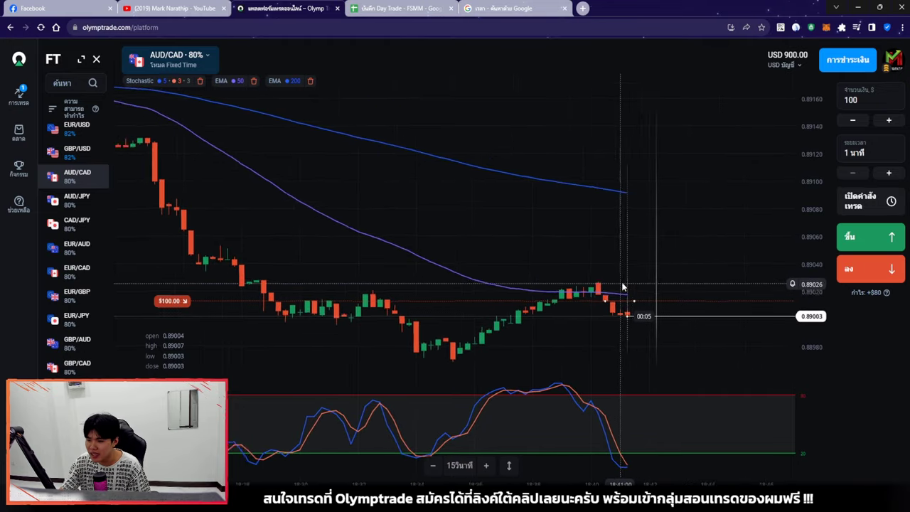
{"action": "scroll", "coordinate": [707, 266], "scroll_direction": "down", "scroll_amount": 5}
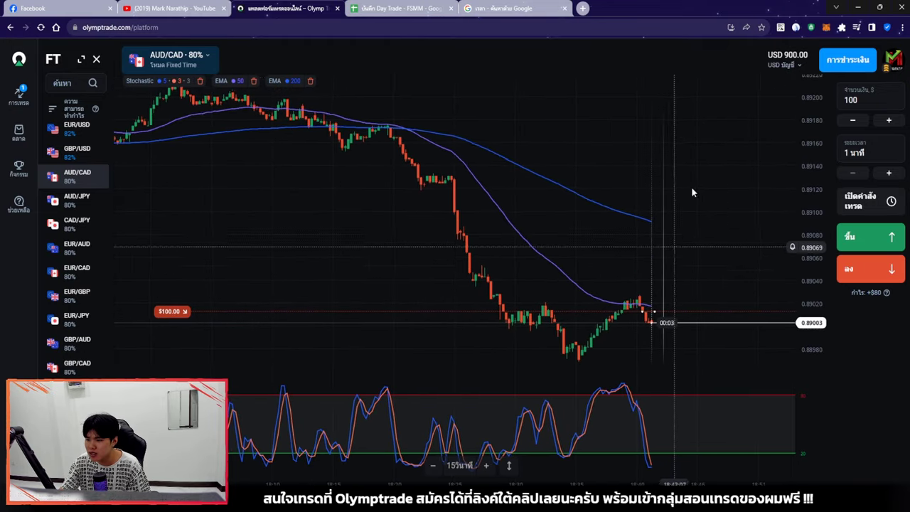
{"action": "left_click", "coordinate": [796, 27]}
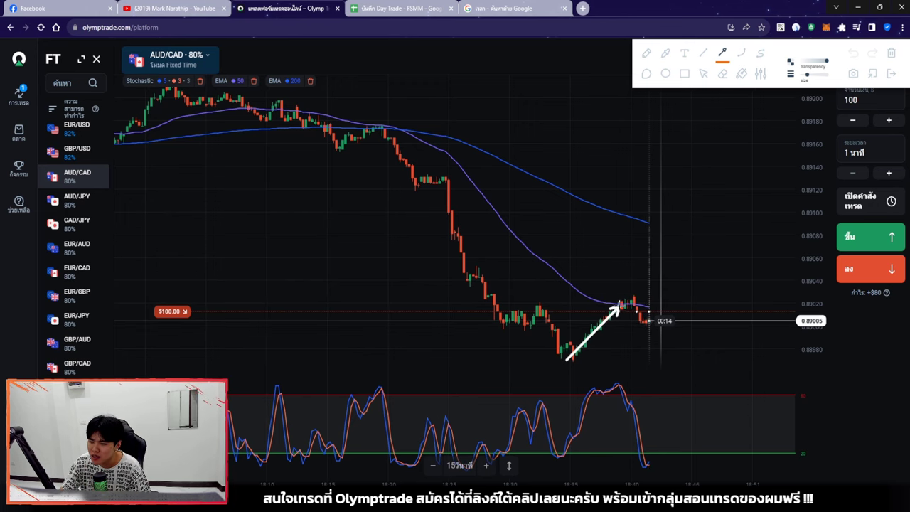
{"action": "left_click", "coordinate": [684, 74]}
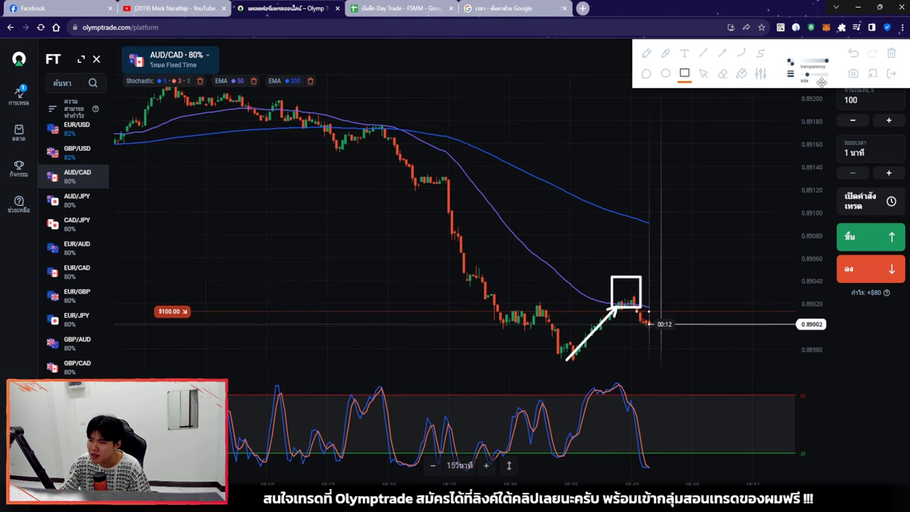
{"action": "left_click", "coordinate": [704, 74]}
{"action": "left_click", "coordinate": [891, 73]}
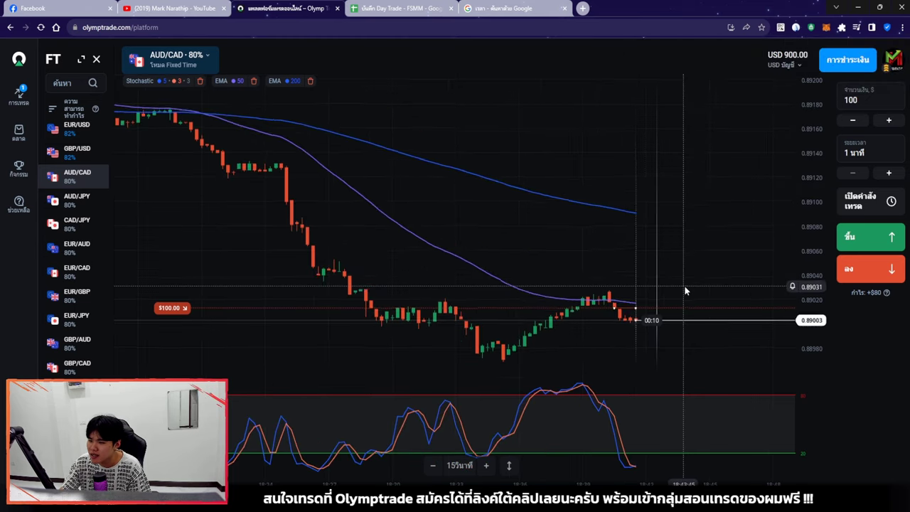
{"action": "scroll", "coordinate": [683, 285], "scroll_direction": "up", "scroll_amount": 5}
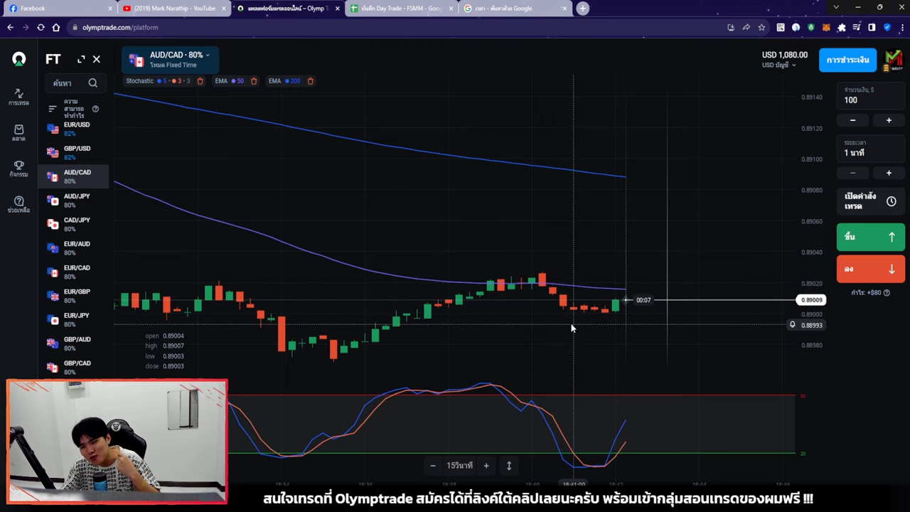
{"action": "scroll", "coordinate": [637, 324], "scroll_direction": "up", "scroll_amount": 1}
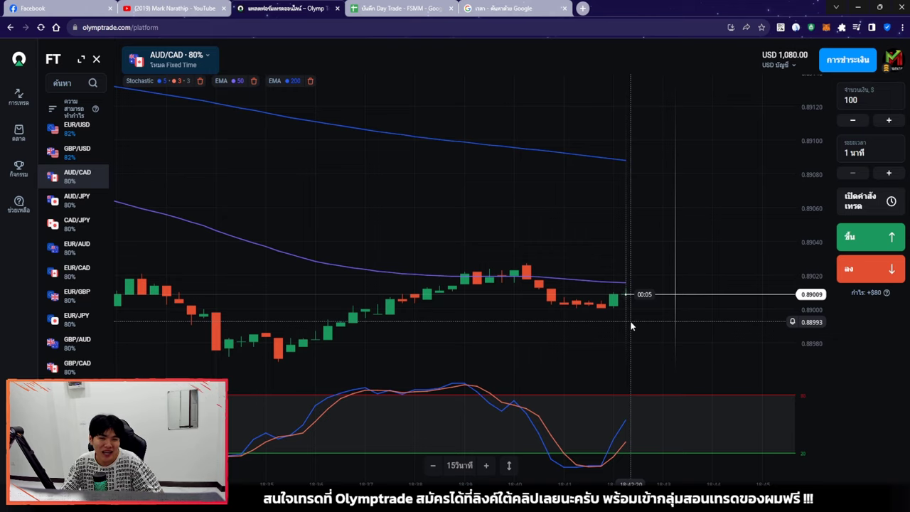
{"action": "scroll", "coordinate": [630, 323], "scroll_direction": "down", "scroll_amount": 2}
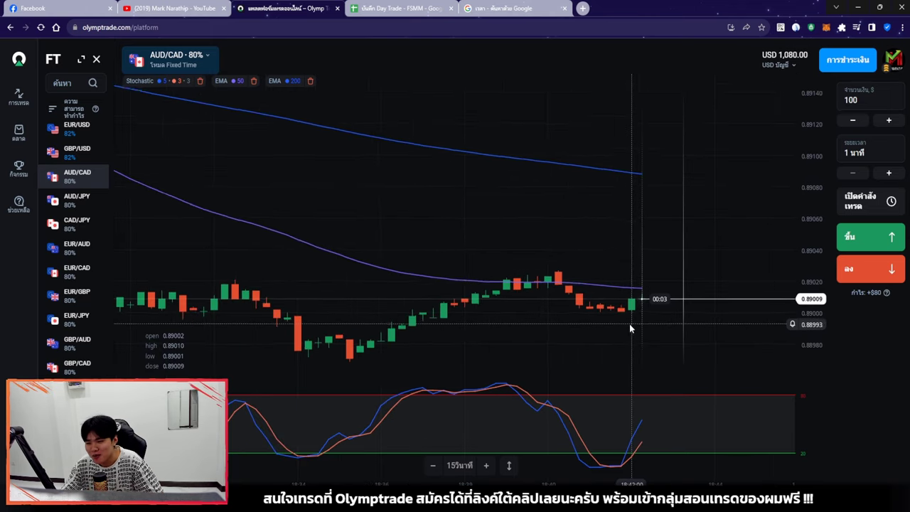
{"action": "scroll", "coordinate": [630, 322], "scroll_direction": "down", "scroll_amount": 4}
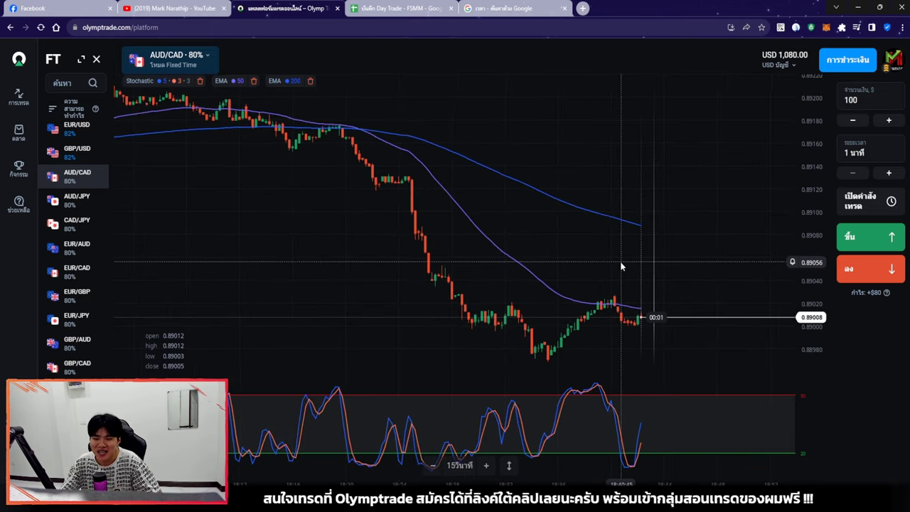
Switch to the Google Sheets trade log and clear the old ROI entries of trades 1 to 5 and the sizes after the first trade.
{"action": "left_click", "coordinate": [387, 9]}
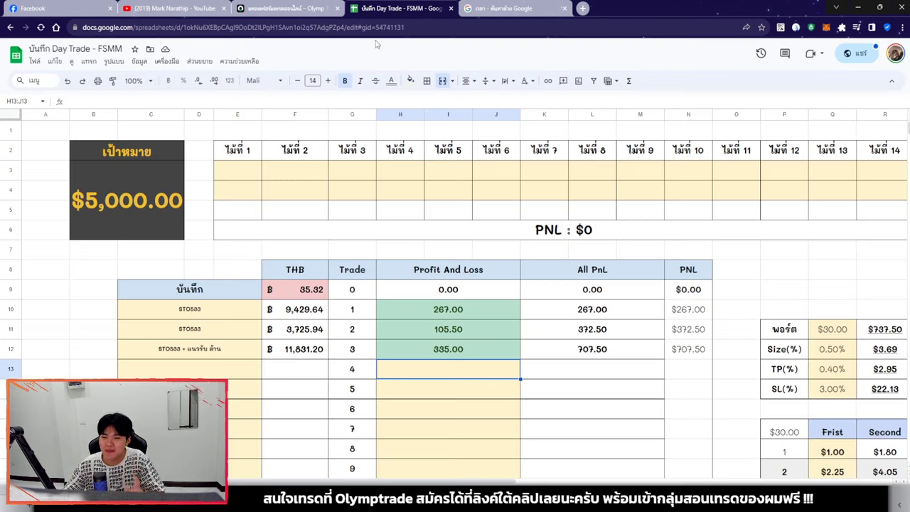
{"action": "key", "text": "ctrl+Page_Down"}
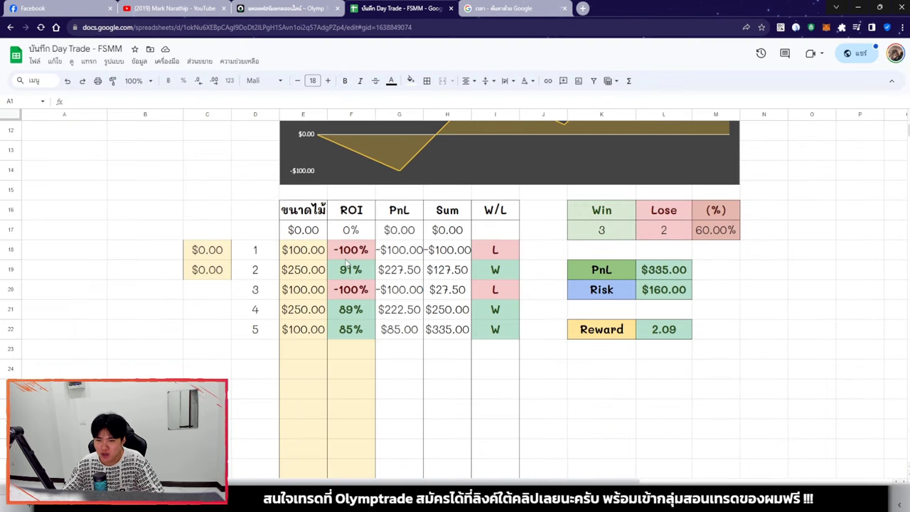
{"action": "left_click_drag", "start_coordinate": [351, 250], "coordinate": [349, 332]}
{"action": "key", "text": "Delete"}
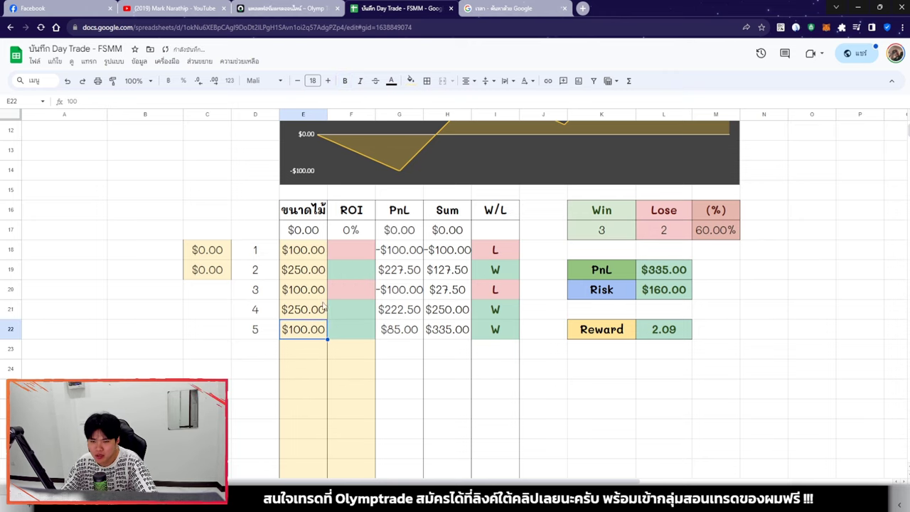
Record an ROI of 80% for the first trade in F18 and copy its $100.00 size to E19.
{"action": "left_click", "coordinate": [344, 251]}
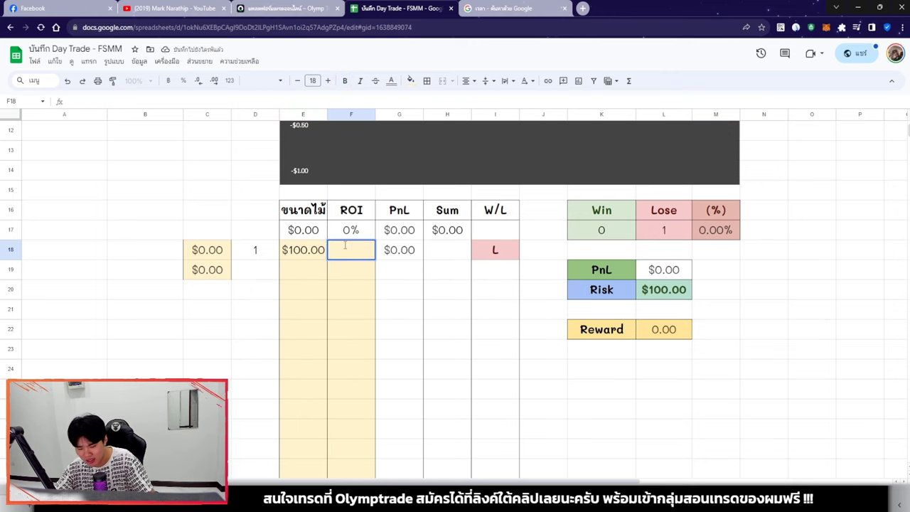
{"action": "type", "text": "80"}
{"action": "key", "text": "Return"}
{"action": "left_click", "coordinate": [302, 258]}
{"action": "key", "text": "ctrl+c"}
{"action": "left_click", "coordinate": [307, 277]}
{"action": "key", "text": "ctrl+v"}
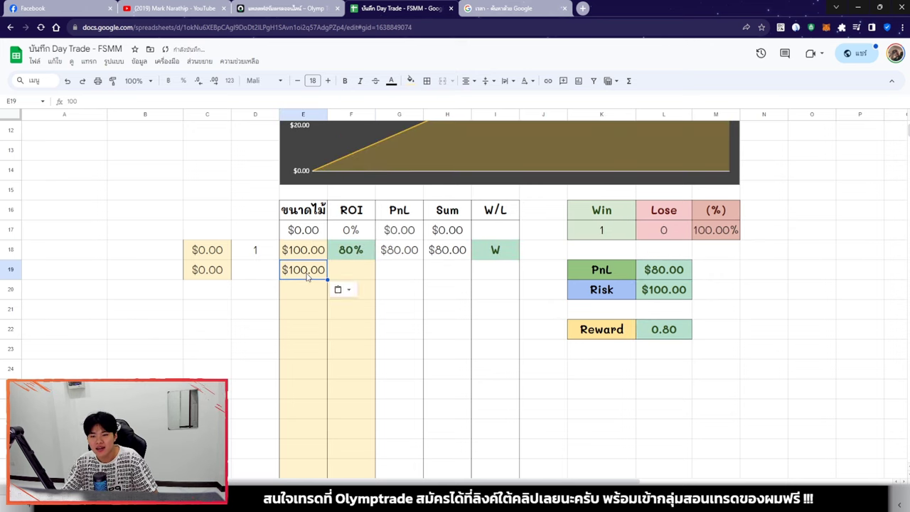
Return to the Olymp Trade platform and compare the charts of pairs such as USD/CAD, EUR/JPY and USD/JPY.
{"action": "left_click", "coordinate": [297, 5]}
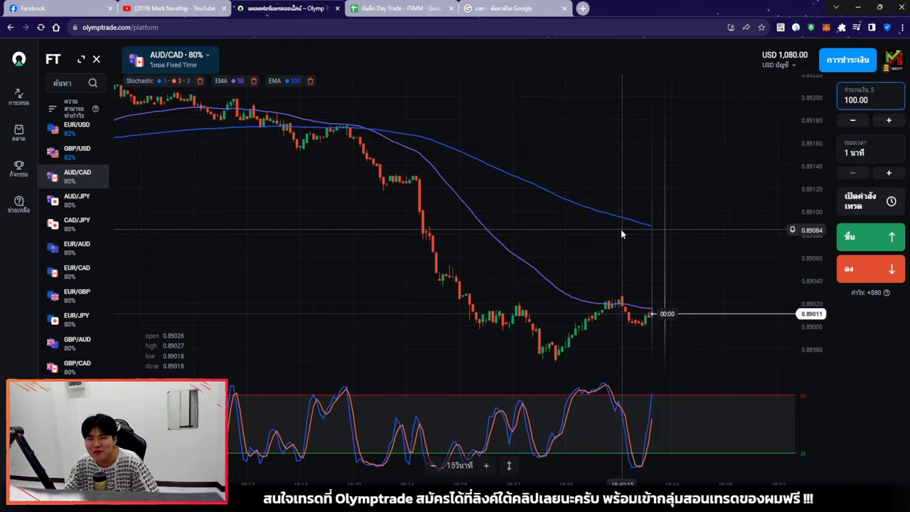
{"action": "left_click", "coordinate": [82, 277]}
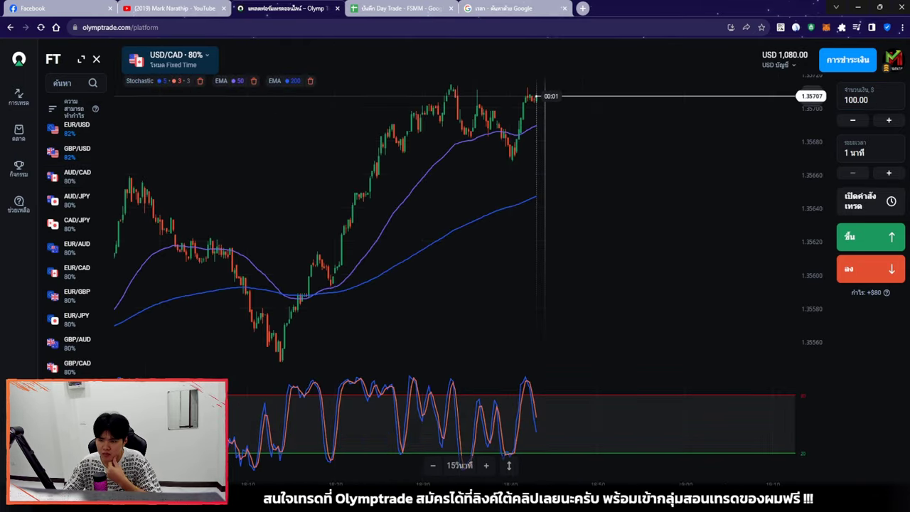
{"action": "left_click", "coordinate": [78, 152]}
{"action": "left_click", "coordinate": [79, 203]}
{"action": "left_click", "coordinate": [76, 318]}
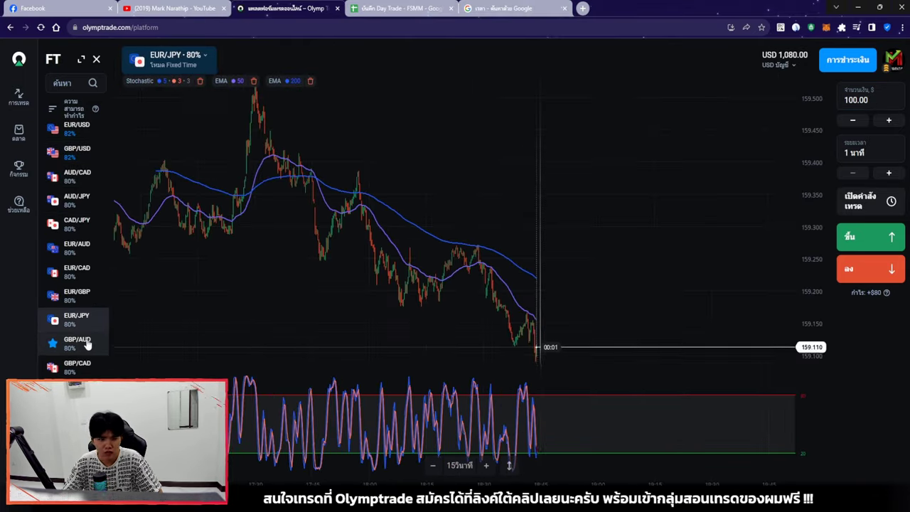
{"action": "left_click", "coordinate": [77, 129]}
{"action": "left_click", "coordinate": [78, 272]}
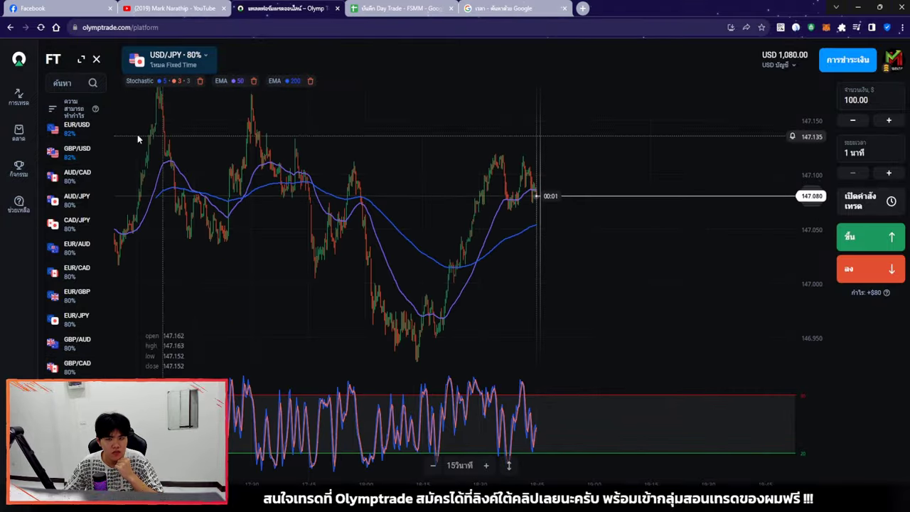
Check further pairs including GBP/AUD, select EUR/USD and open a $100 one-minute down trade on it.
{"action": "left_click", "coordinate": [84, 364]}
{"action": "left_click", "coordinate": [78, 176]}
{"action": "left_click", "coordinate": [82, 343]}
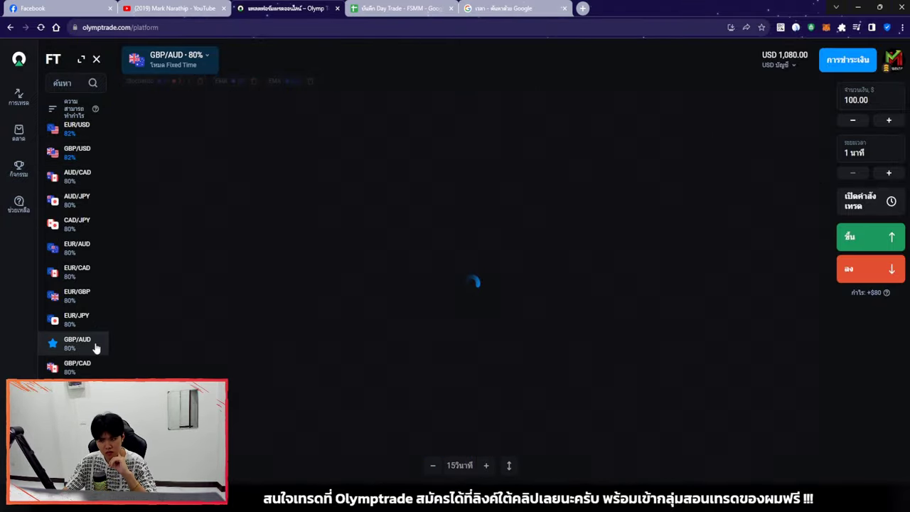
{"action": "left_click", "coordinate": [77, 319]}
{"action": "left_click", "coordinate": [78, 153]}
{"action": "left_click", "coordinate": [77, 367]}
{"action": "left_click", "coordinate": [77, 390]}
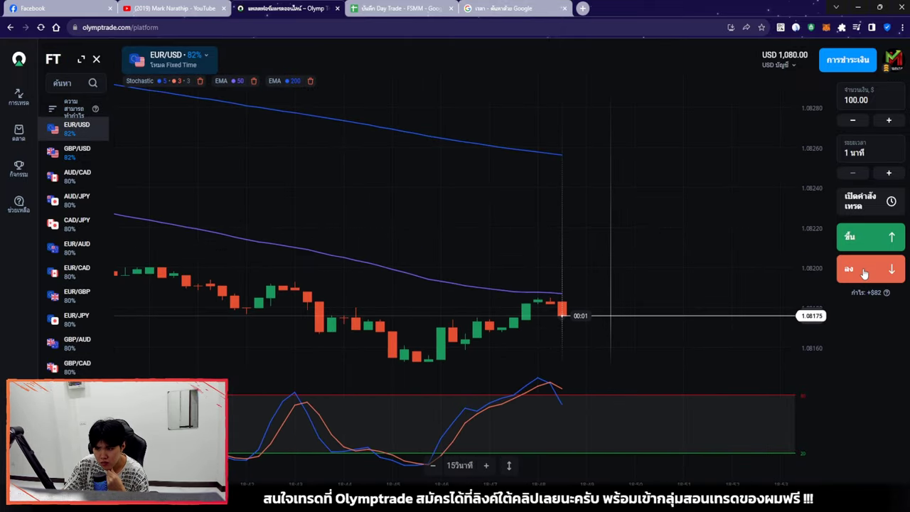
{"action": "left_click", "coordinate": [864, 273]}
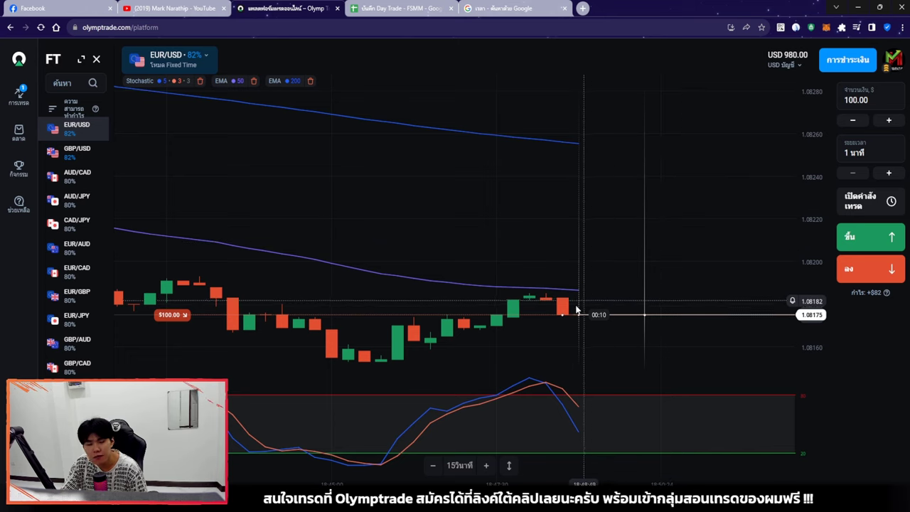
Examine the EUR/USD price action and indicators around the open $100 down trade, over both longer and shorter time spans.
{"action": "scroll", "coordinate": [635, 223], "scroll_direction": "down", "scroll_amount": 5}
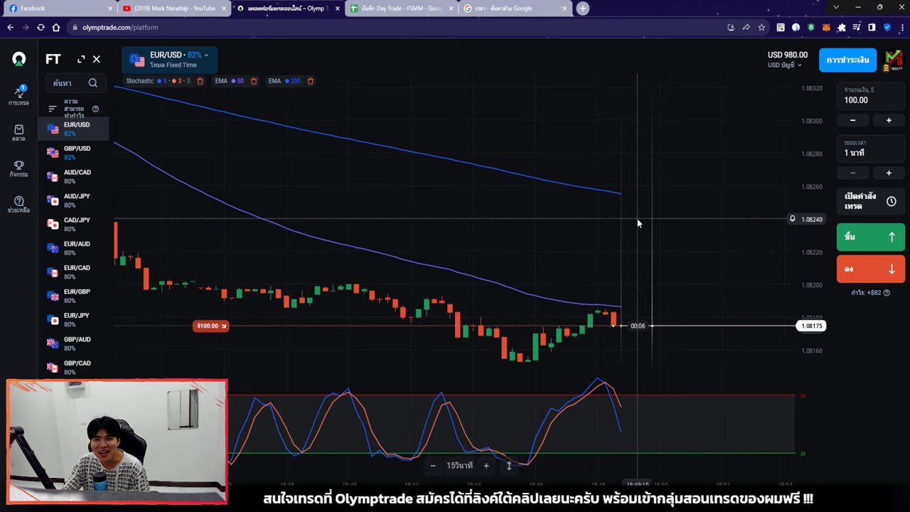
{"action": "scroll", "coordinate": [636, 218], "scroll_direction": "down", "scroll_amount": 2}
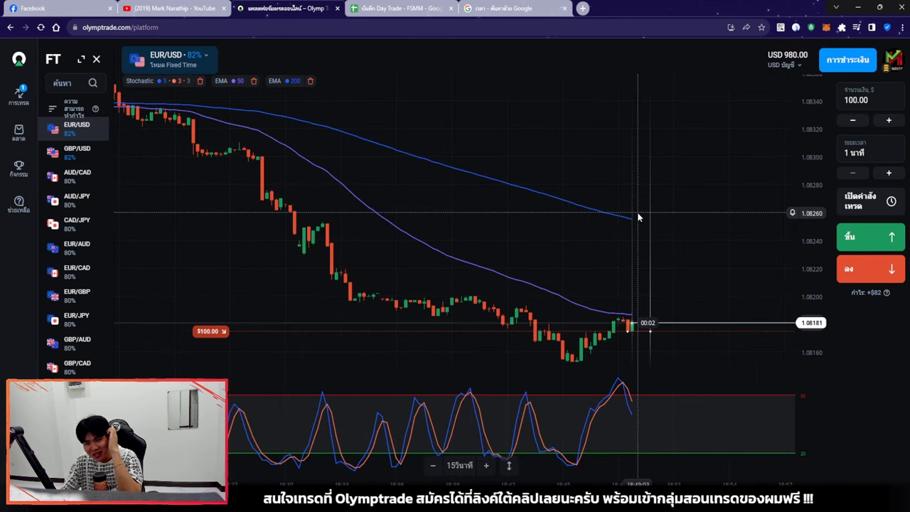
{"action": "scroll", "coordinate": [640, 220], "scroll_direction": "up", "scroll_amount": 3}
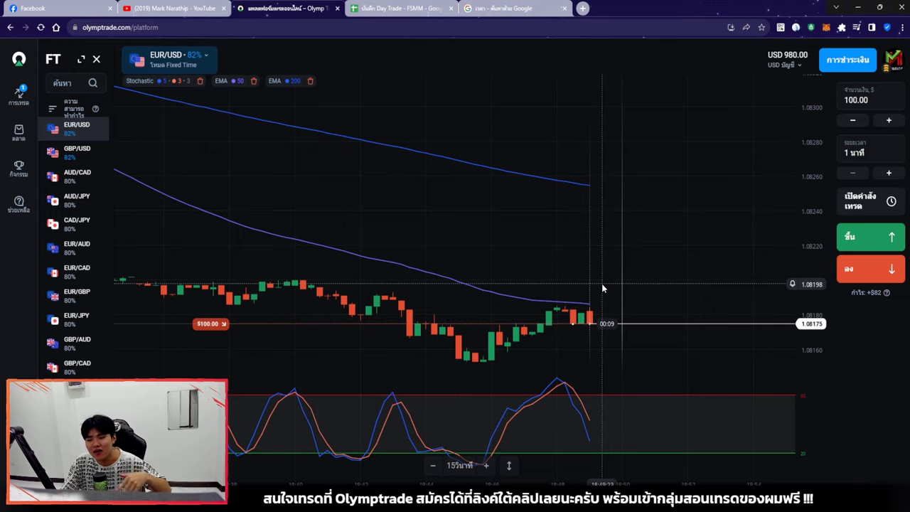
{"action": "scroll", "coordinate": [604, 277], "scroll_direction": "down", "scroll_amount": 5}
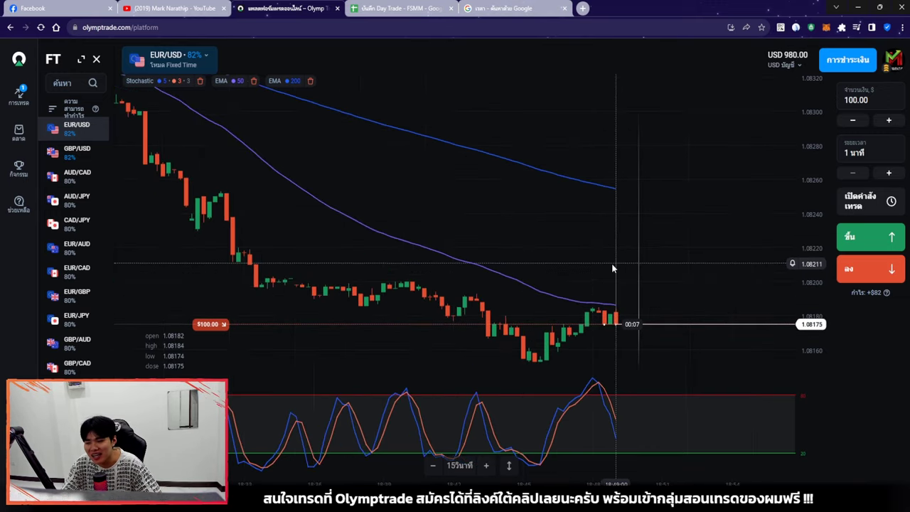
{"action": "scroll", "coordinate": [573, 250], "scroll_direction": "down", "scroll_amount": 5}
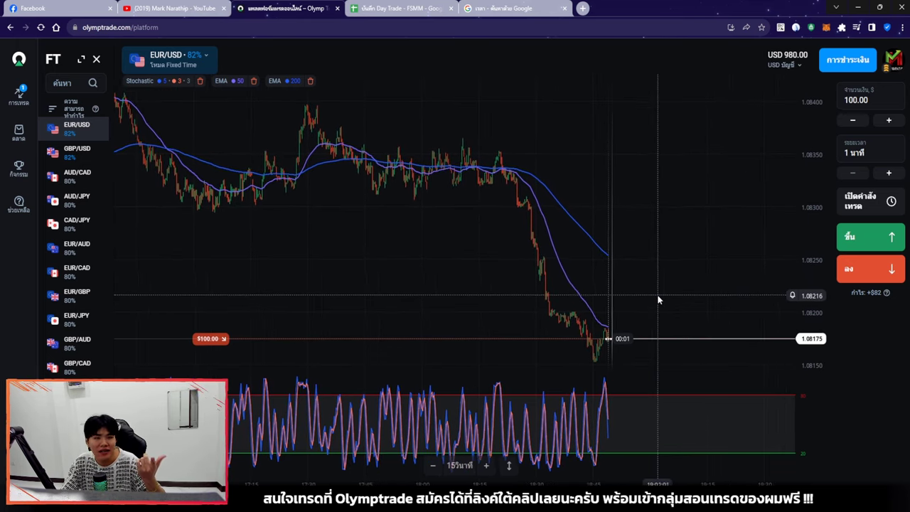
{"action": "scroll", "coordinate": [611, 282], "scroll_direction": "up", "scroll_amount": 3}
{"action": "scroll", "coordinate": [551, 290], "scroll_direction": "up", "scroll_amount": 3}
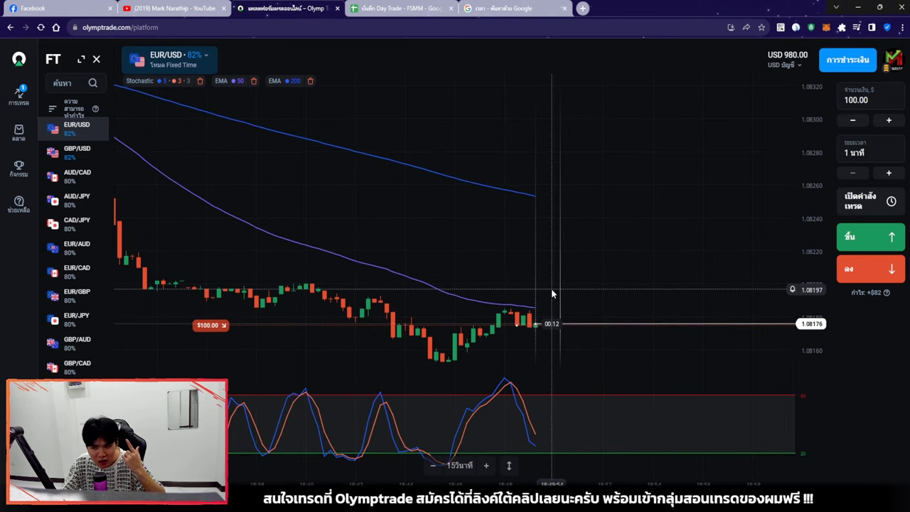
{"action": "scroll", "coordinate": [552, 292], "scroll_direction": "up", "scroll_amount": 2}
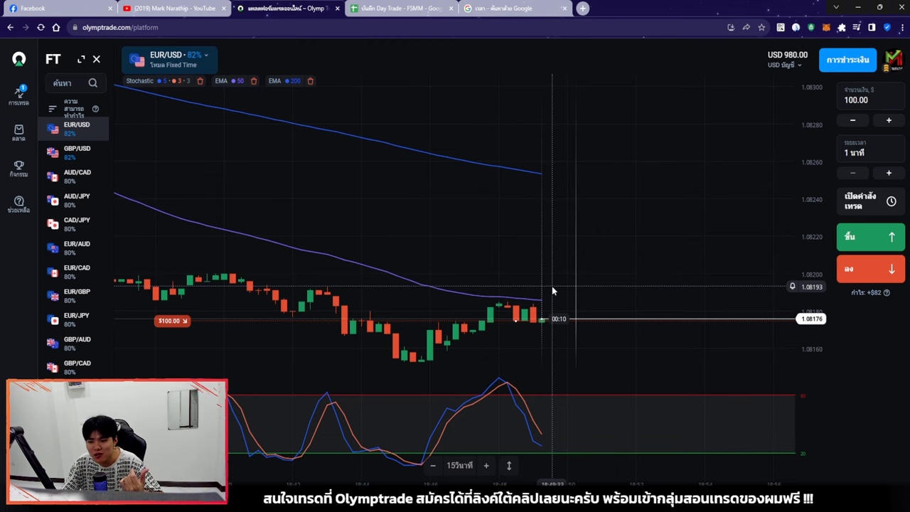
{"action": "scroll", "coordinate": [551, 285], "scroll_direction": "up", "scroll_amount": 1}
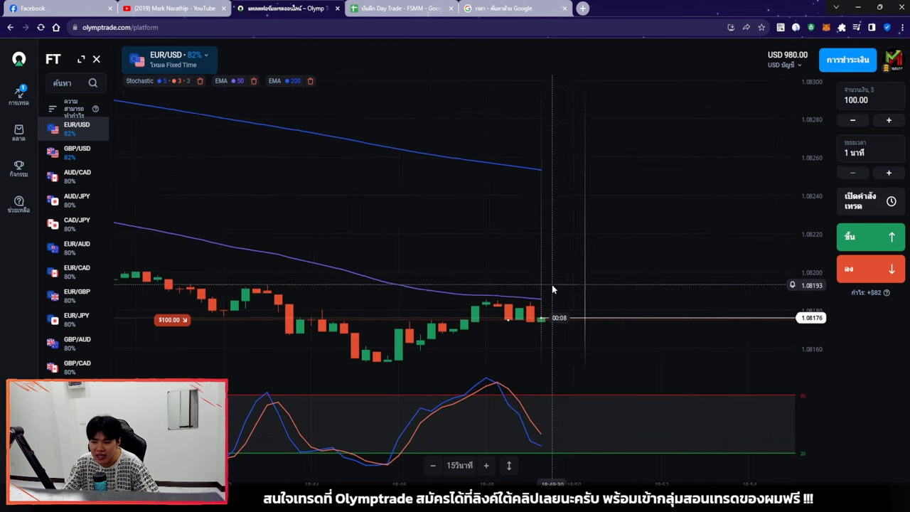
Mark the recent EUR/USD rise with an arrow and the EMA 50 zone with a rectangle, and erase both drawings.
{"action": "left_click", "coordinate": [796, 27]}
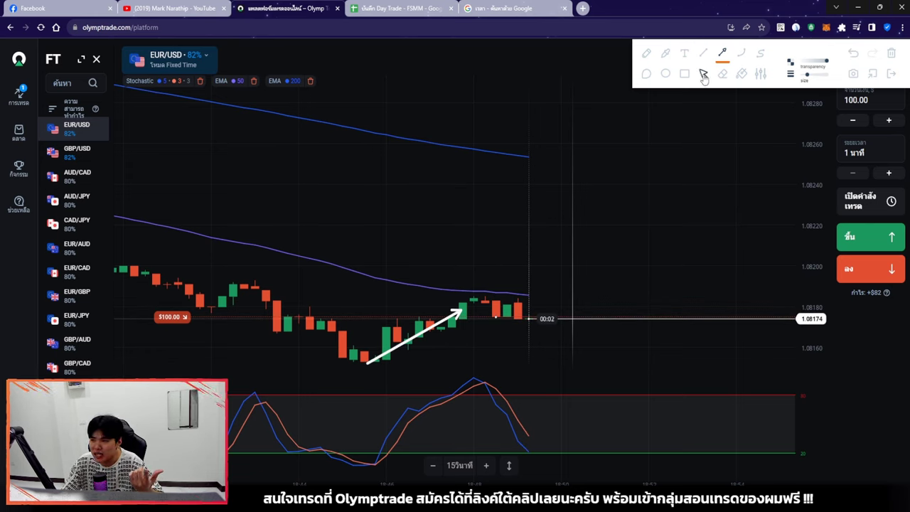
{"action": "left_click_drag", "start_coordinate": [578, 305], "coordinate": [595, 280]}
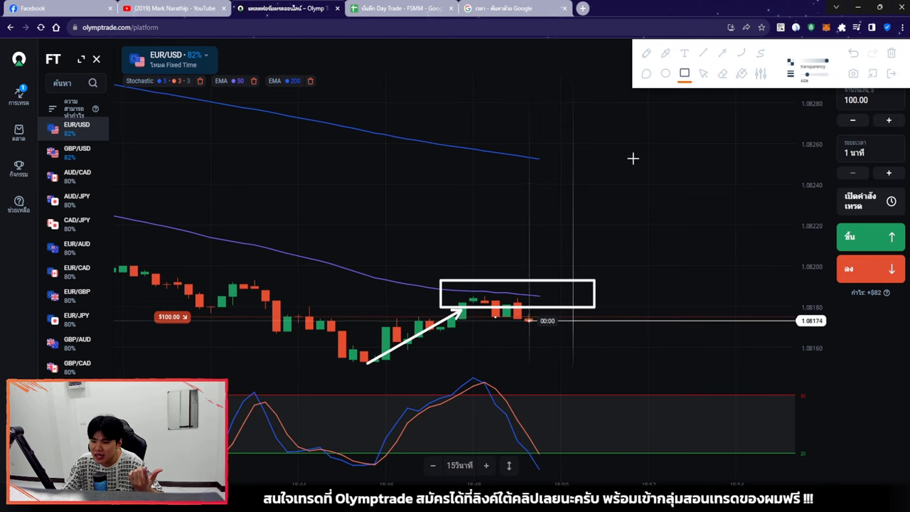
{"action": "left_click", "coordinate": [703, 73]}
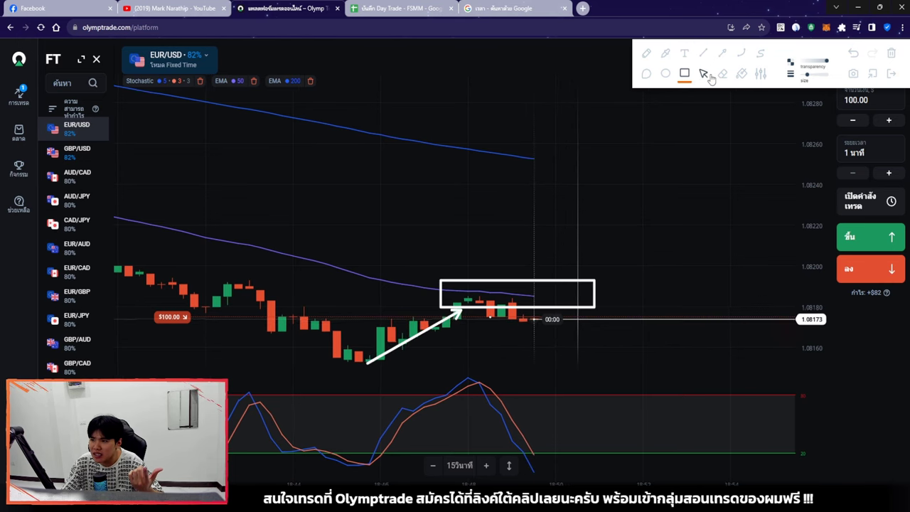
{"action": "left_click", "coordinate": [892, 56]}
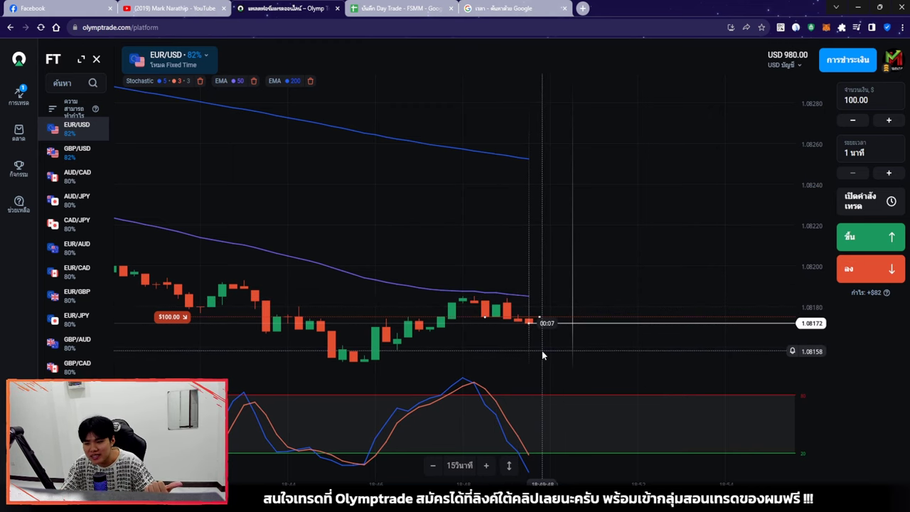
Switch to the Google Sheets trade log, record an ROI of -100% for the second trade and enter 250 as the third trade's size.
{"action": "scroll", "coordinate": [589, 252], "scroll_direction": "down", "scroll_amount": 3}
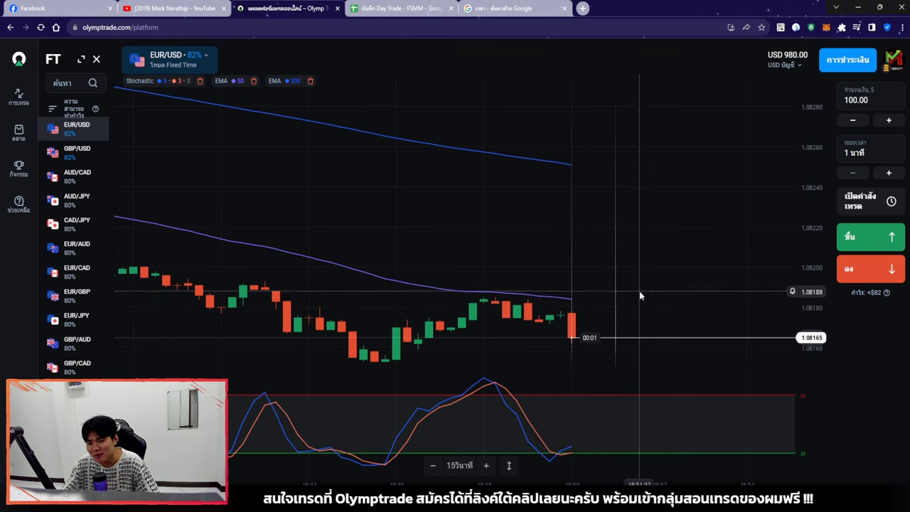
{"action": "scroll", "coordinate": [637, 288], "scroll_direction": "down", "scroll_amount": 5}
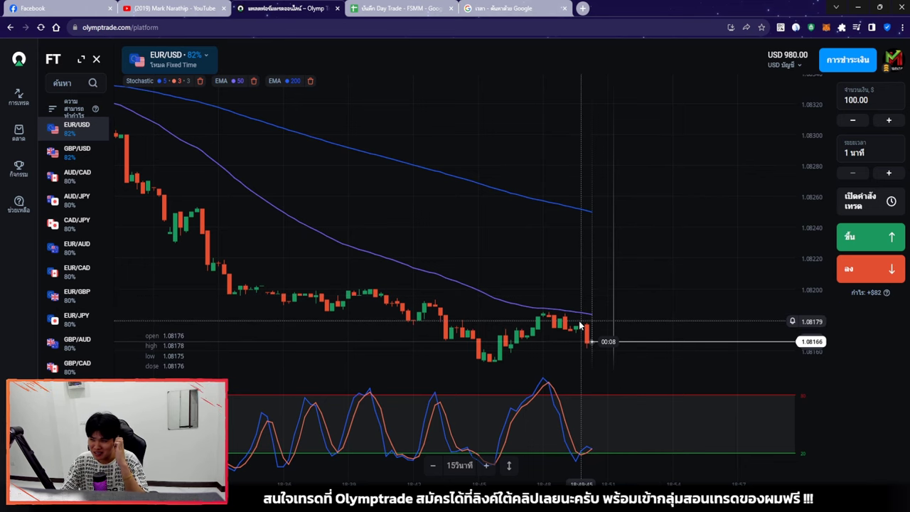
{"action": "left_click", "coordinate": [387, 11]}
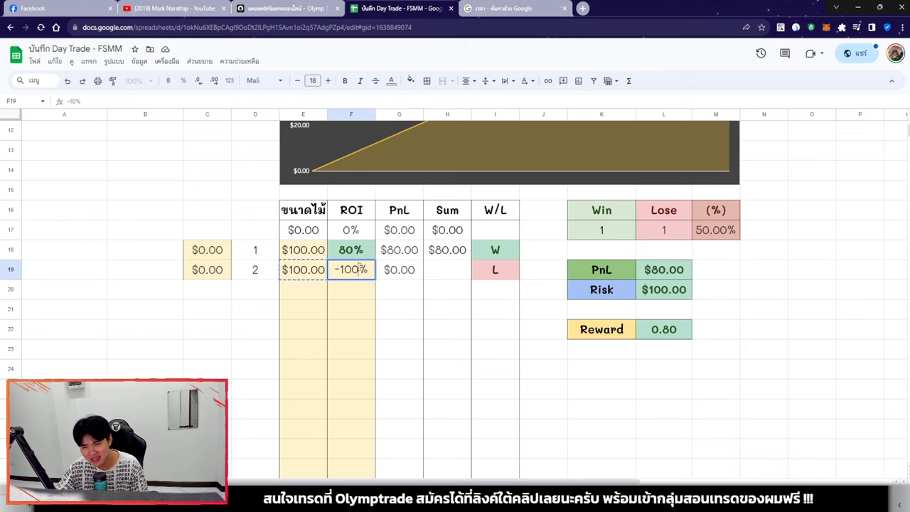
{"action": "left_click", "coordinate": [361, 267]}
{"action": "type", "text": "-100%"}
{"action": "key", "text": "Return"}
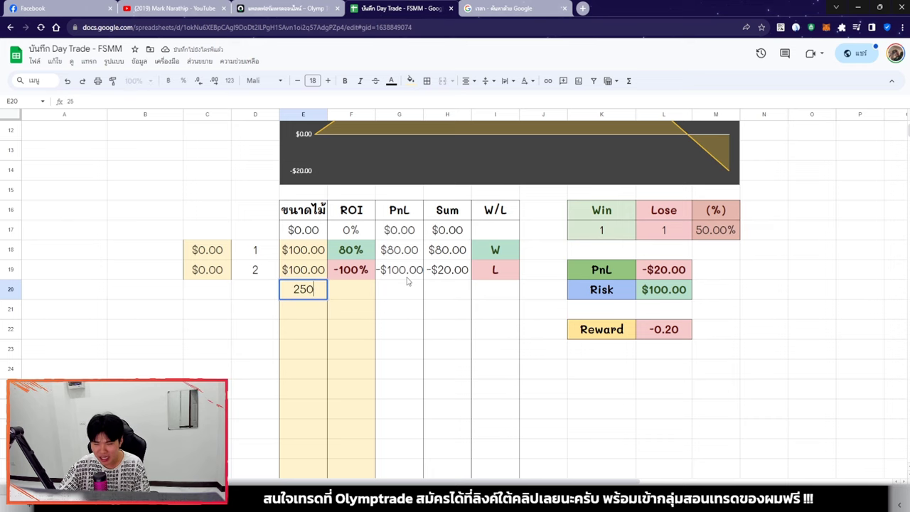
{"action": "type", "text": "250"}
{"action": "key", "text": "Return"}
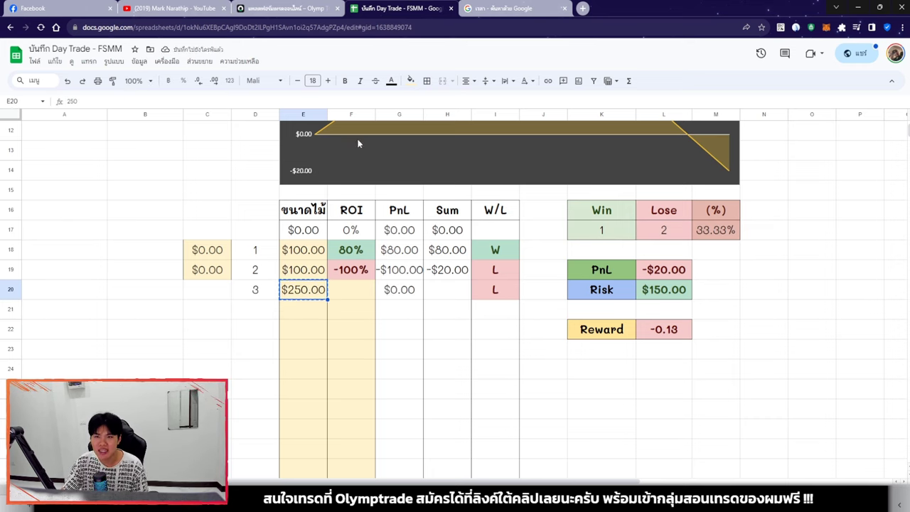
Return to Olymp Trade, set the trade amount to $250 and review the EUR/USD chart.
{"action": "left_click", "coordinate": [288, 6]}
{"action": "left_click", "coordinate": [856, 100]}
{"action": "type", "text": "250"}
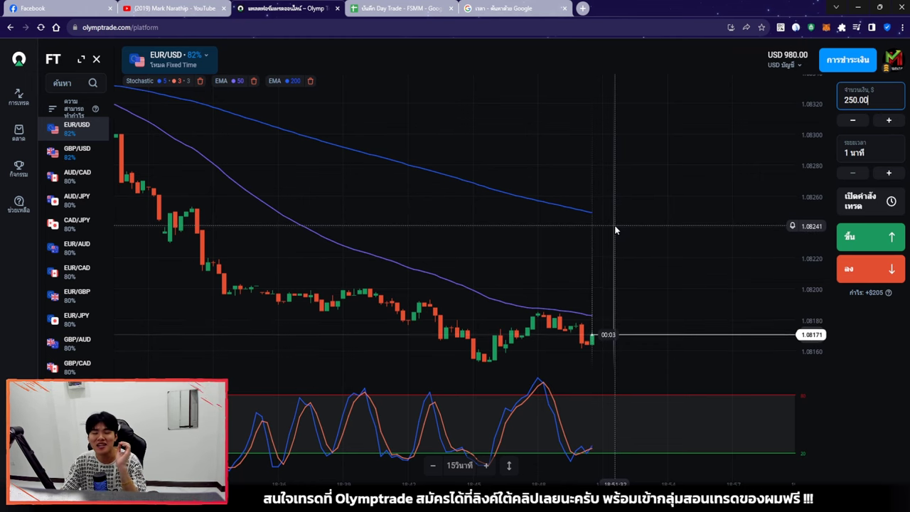
{"action": "scroll", "coordinate": [615, 230], "scroll_direction": "down", "scroll_amount": 5}
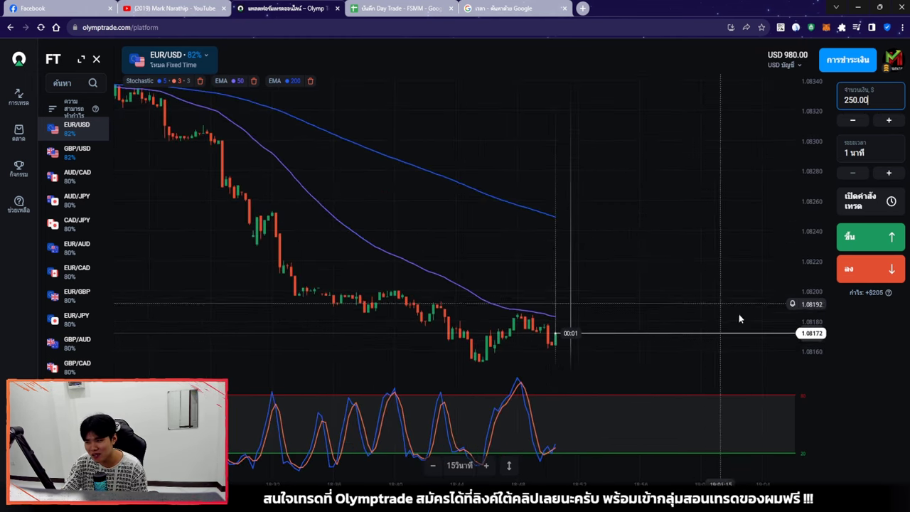
{"action": "scroll", "coordinate": [648, 292], "scroll_direction": "up", "scroll_amount": 5}
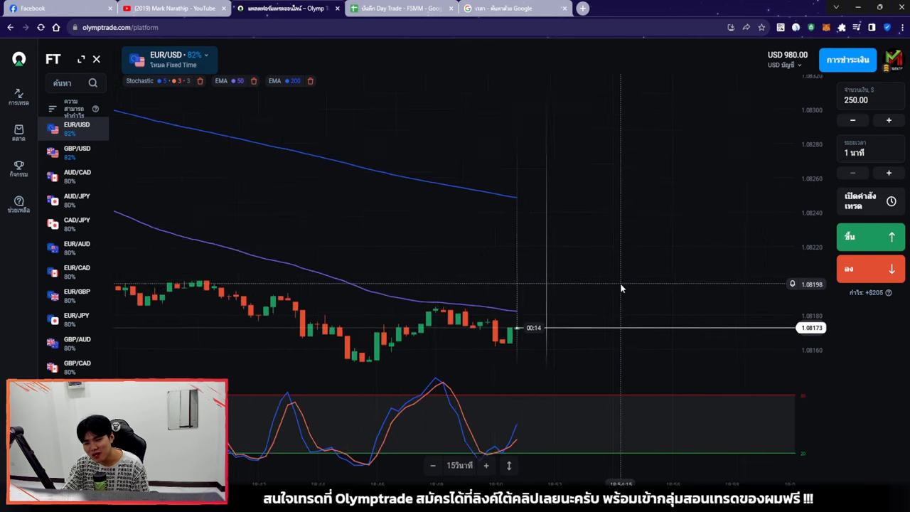
{"action": "scroll", "coordinate": [613, 281], "scroll_direction": "down", "scroll_amount": 3}
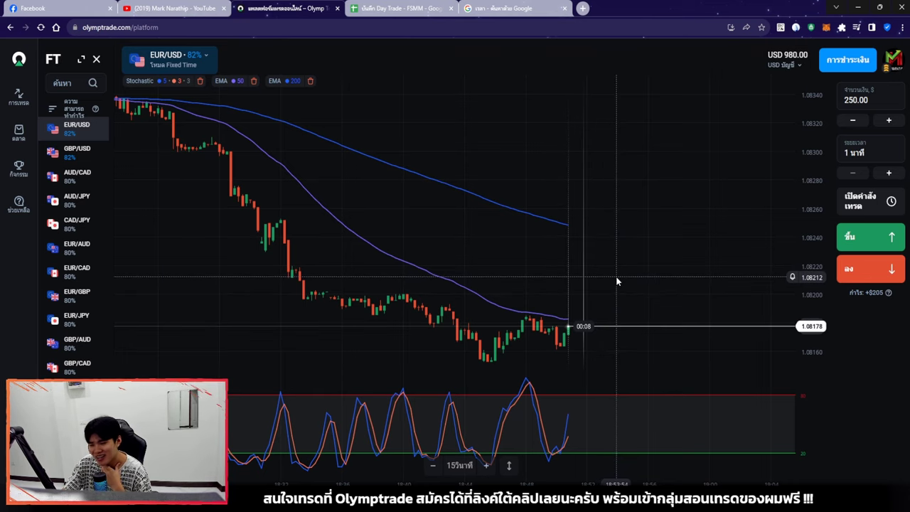
Compare the charts of GBP/USD, AUD/CAD, EUR/AUD, EUR/JPY and GBP/CAD with EUR/USD.
{"action": "left_click", "coordinate": [82, 152]}
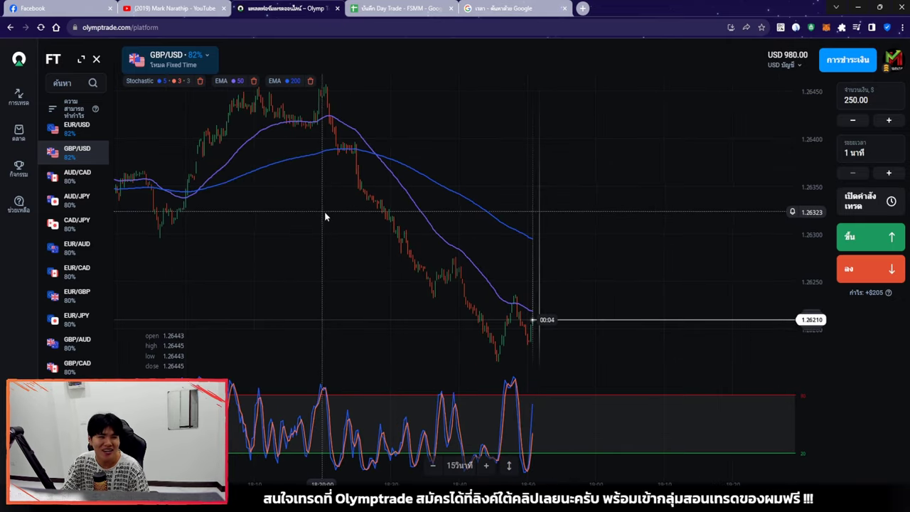
{"action": "scroll", "coordinate": [561, 246], "scroll_direction": "up", "scroll_amount": 5}
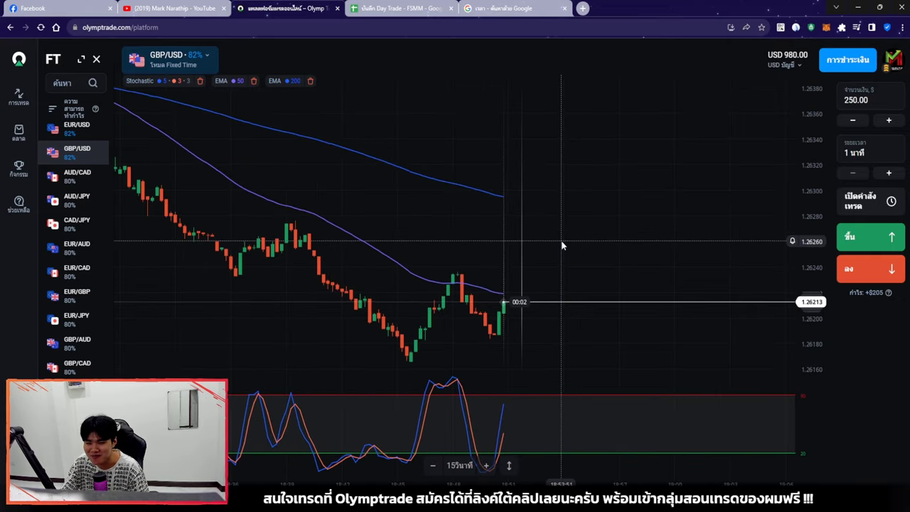
{"action": "left_click", "coordinate": [77, 174]}
{"action": "left_click", "coordinate": [77, 246]}
{"action": "left_click", "coordinate": [77, 319]}
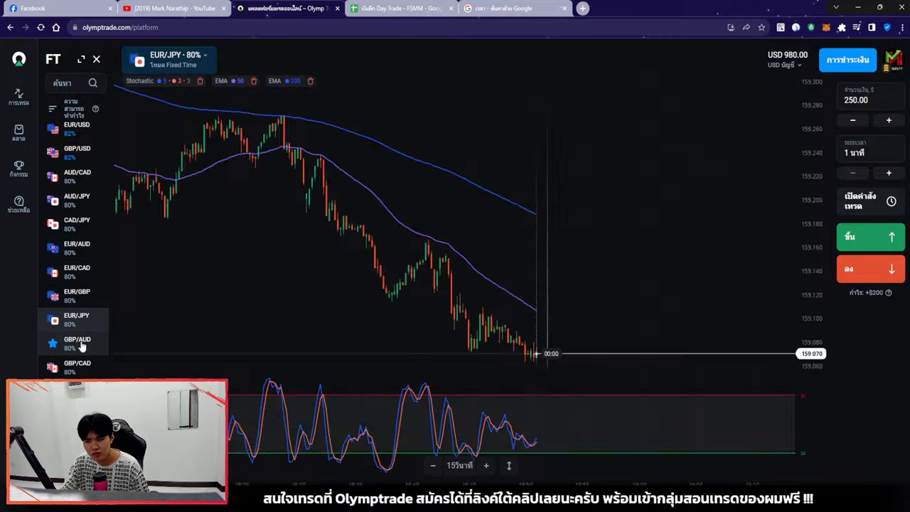
{"action": "left_click", "coordinate": [77, 366]}
{"action": "left_click", "coordinate": [77, 128]}
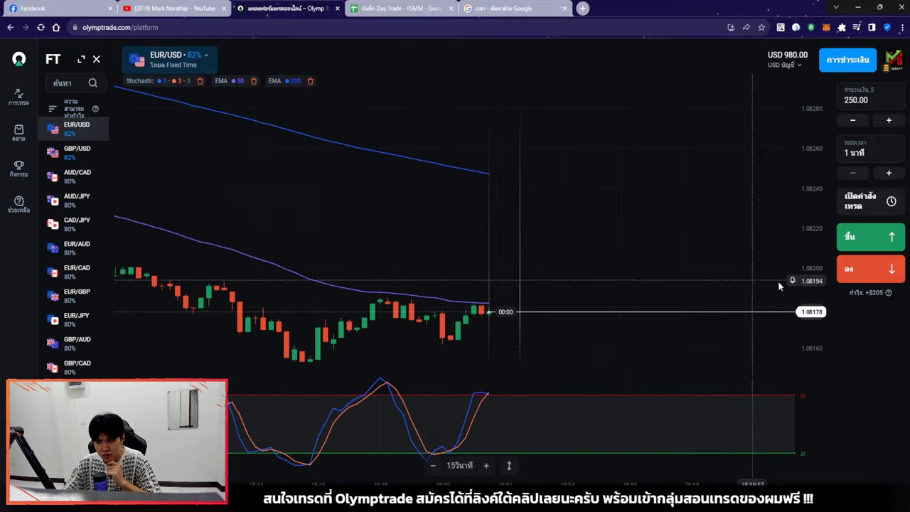
Check pairs including AUD/JPY, EUR/GBP and GBP/CAD, and open a $250 one-minute down trade on EUR/USD.
{"action": "left_click", "coordinate": [77, 175]}
{"action": "left_click", "coordinate": [77, 198]}
{"action": "left_click", "coordinate": [76, 293]}
{"action": "left_click", "coordinate": [77, 366]}
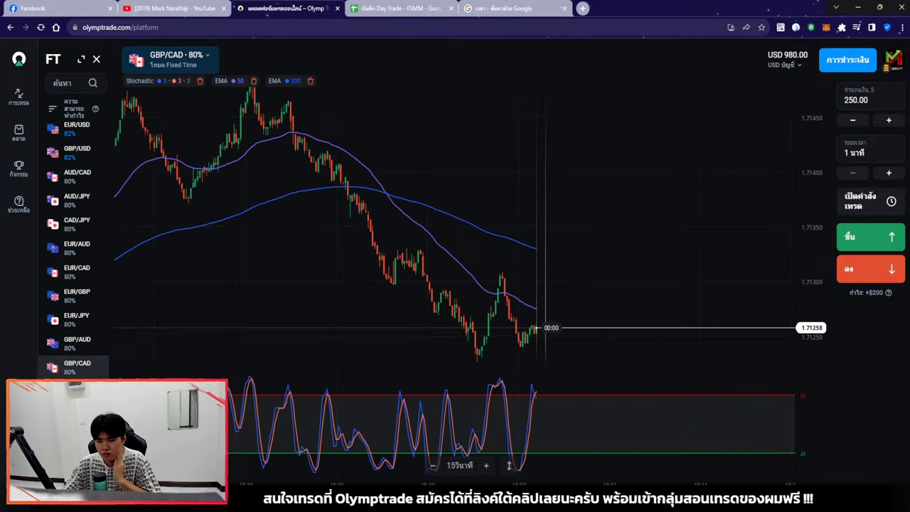
{"action": "left_click", "coordinate": [77, 198]}
{"action": "left_click", "coordinate": [77, 128]}
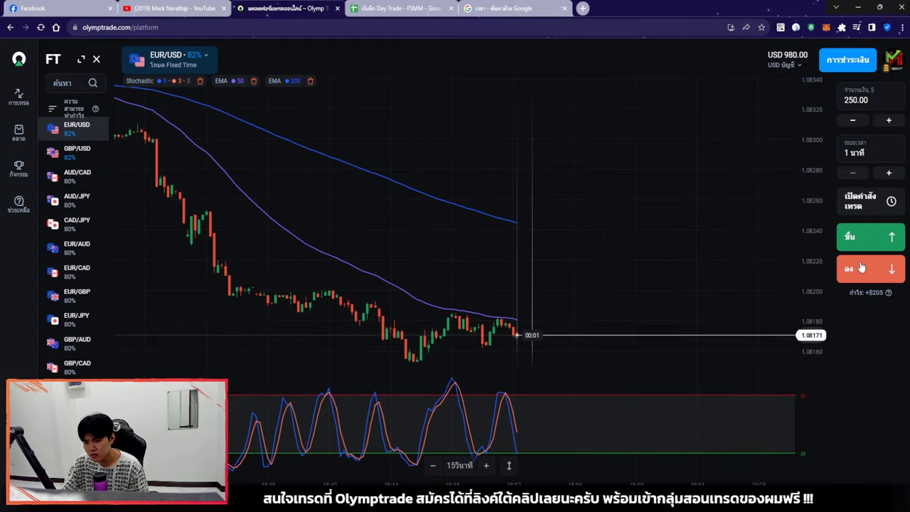
{"action": "left_click", "coordinate": [862, 268]}
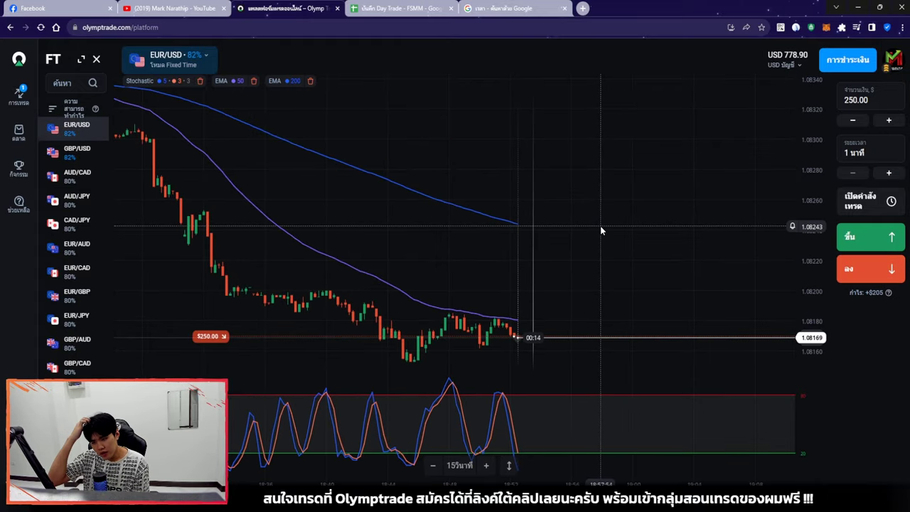
Examine the EUR/USD chart around the open $250 down trade, with a brief look at the Google Sheets trade log.
{"action": "scroll", "coordinate": [600, 230], "scroll_direction": "up", "scroll_amount": 3}
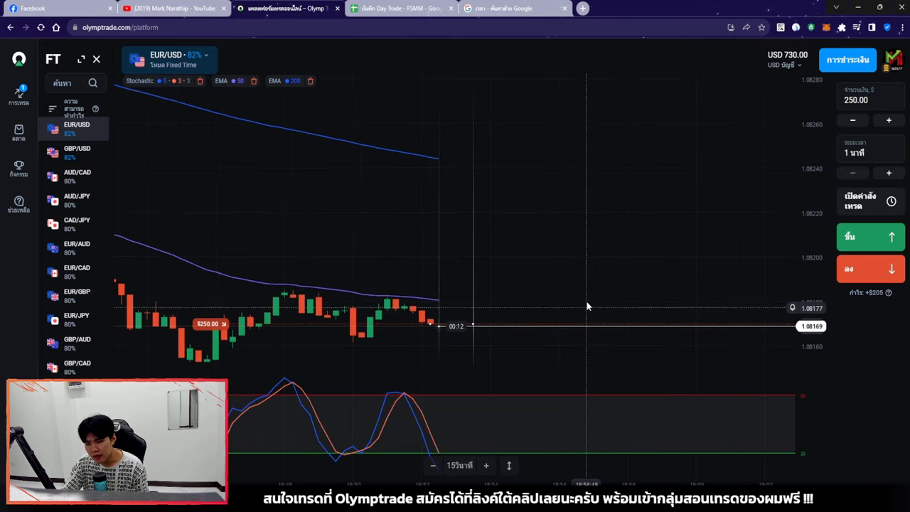
{"action": "left_click", "coordinate": [398, 8]}
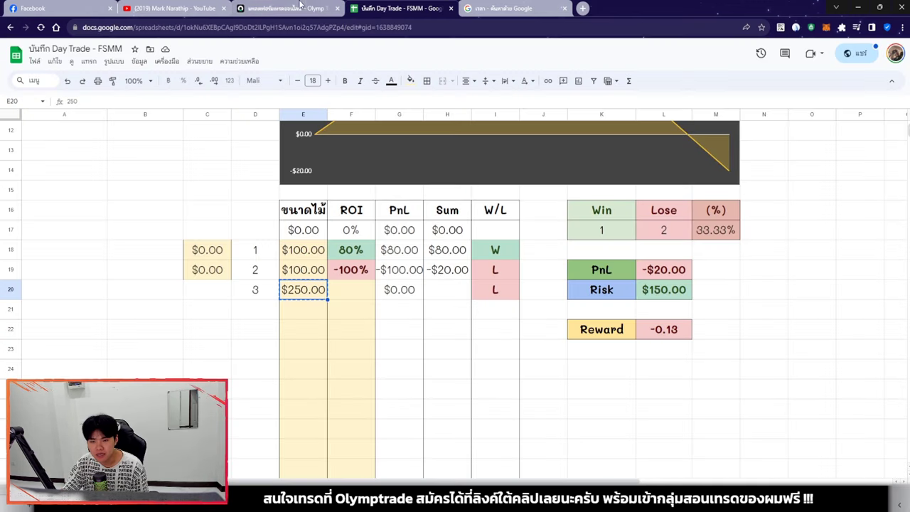
{"action": "left_click", "coordinate": [300, 6]}
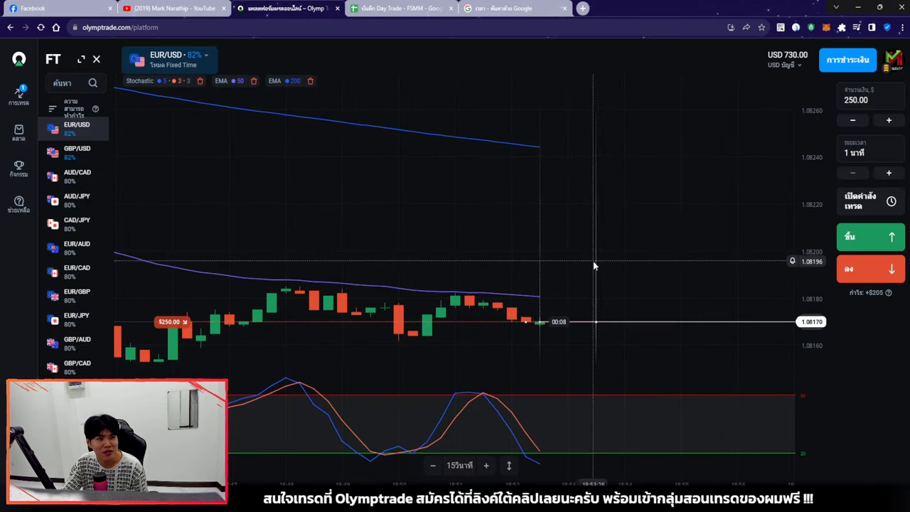
{"action": "scroll", "coordinate": [605, 305], "scroll_direction": "up", "scroll_amount": 1}
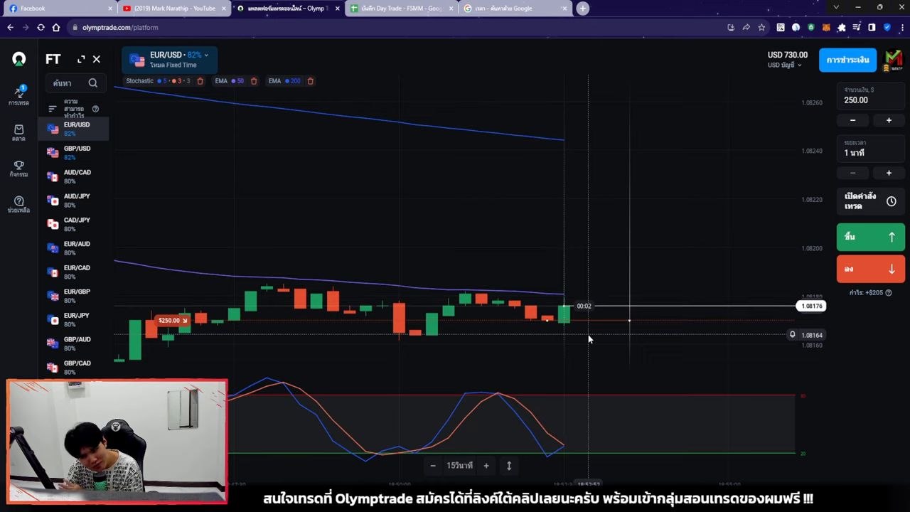
{"action": "scroll", "coordinate": [633, 322], "scroll_direction": "down", "scroll_amount": 5}
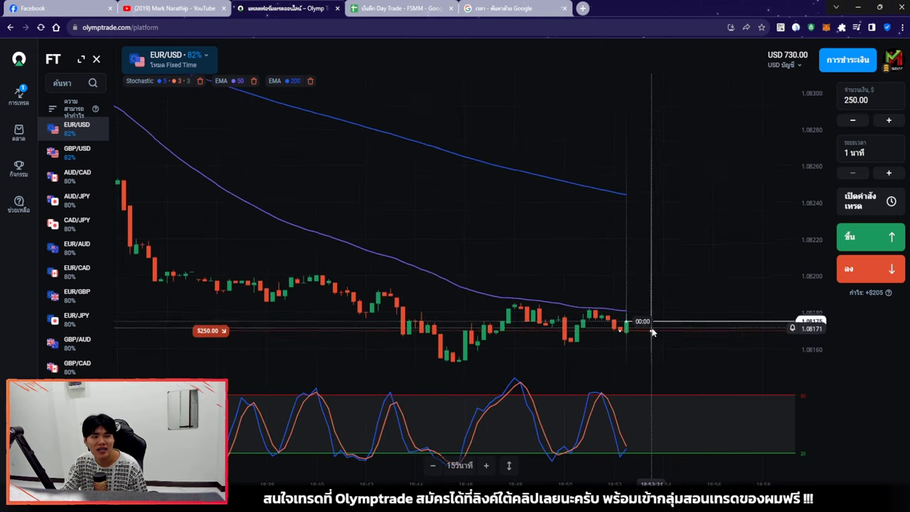
{"action": "scroll", "coordinate": [645, 309], "scroll_direction": "down", "scroll_amount": 3}
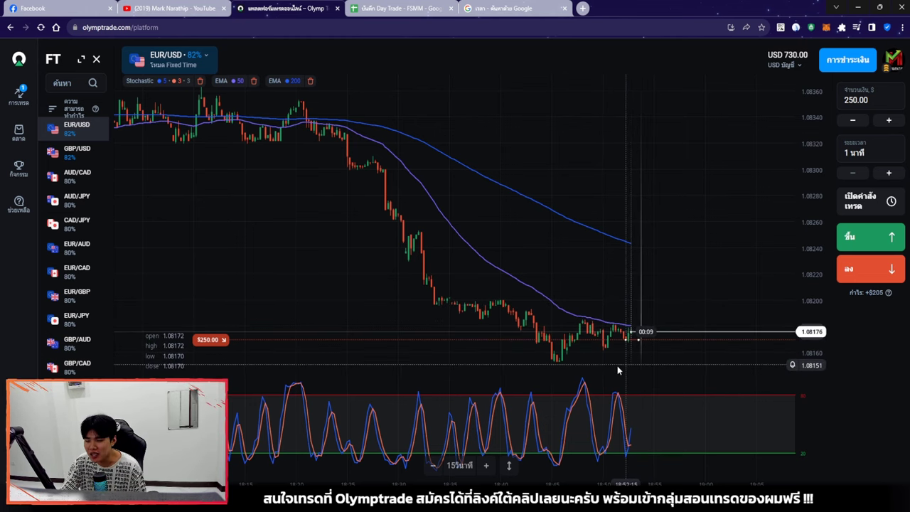
{"action": "scroll", "coordinate": [615, 359], "scroll_direction": "down", "scroll_amount": 1}
{"action": "scroll", "coordinate": [615, 361], "scroll_direction": "down", "scroll_amount": 1}
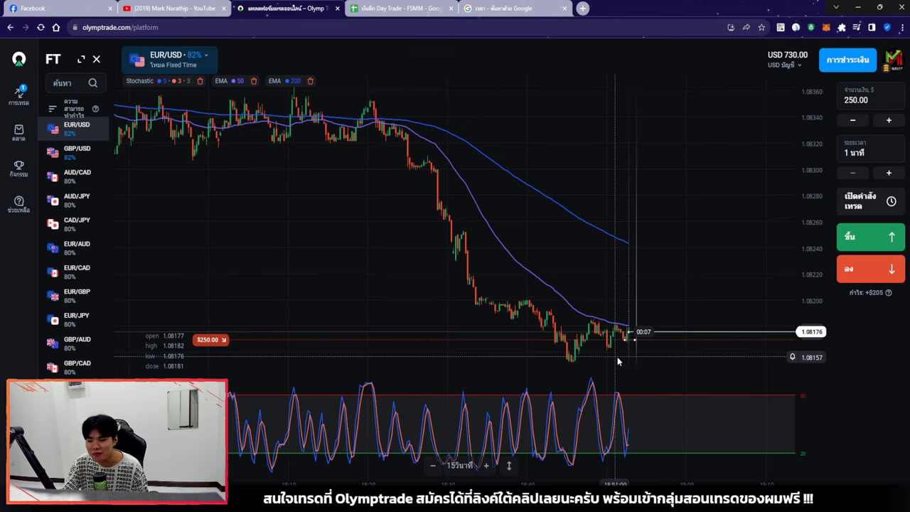
Monitor the EUR/USD chart until the open $250 down trade closes, and review the price trend at several scales.
{"action": "scroll", "coordinate": [659, 301], "scroll_direction": "up", "scroll_amount": 2}
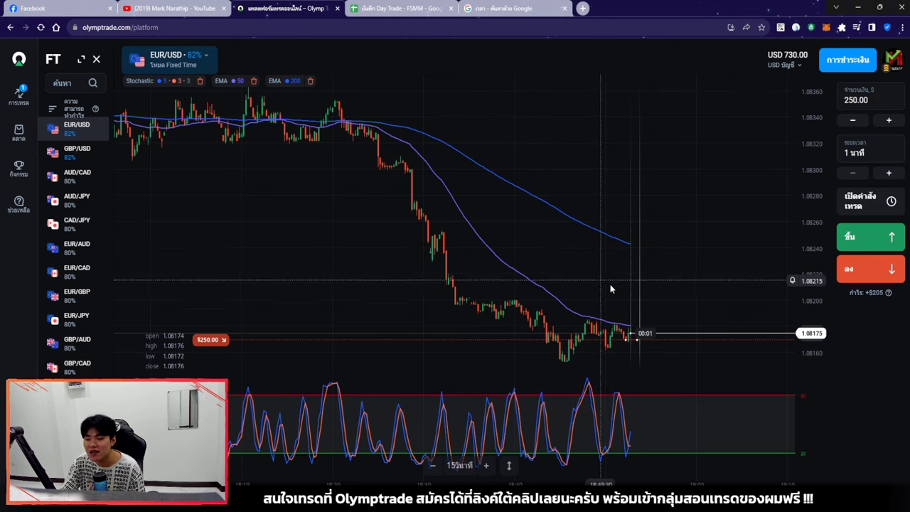
{"action": "scroll", "coordinate": [658, 327], "scroll_direction": "up", "scroll_amount": 3}
{"action": "scroll", "coordinate": [657, 326], "scroll_direction": "down", "scroll_amount": 3}
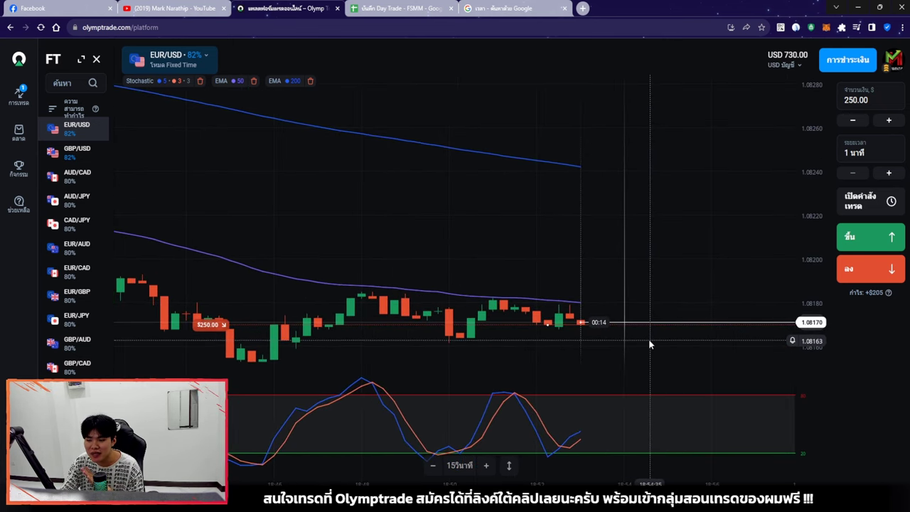
{"action": "scroll", "coordinate": [568, 270], "scroll_direction": "down", "scroll_amount": 2}
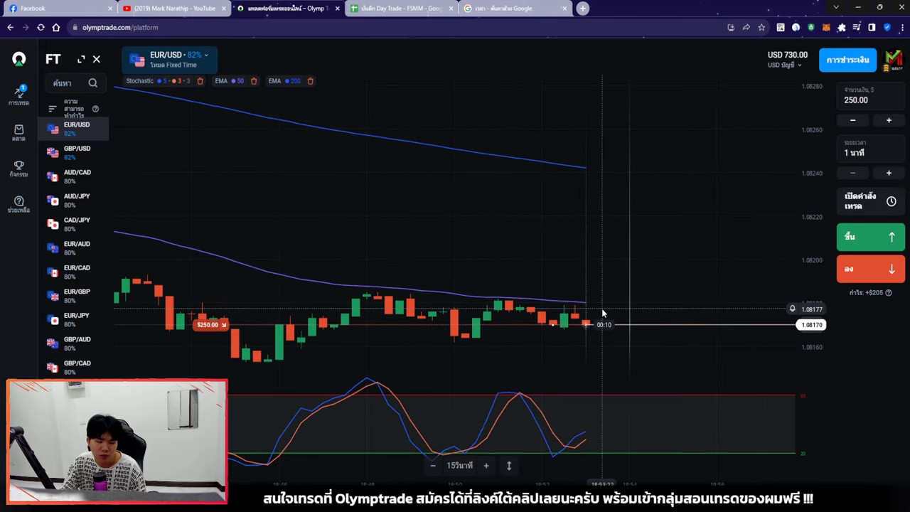
{"action": "scroll", "coordinate": [625, 294], "scroll_direction": "down", "scroll_amount": 2}
{"action": "scroll", "coordinate": [631, 294], "scroll_direction": "down", "scroll_amount": 2}
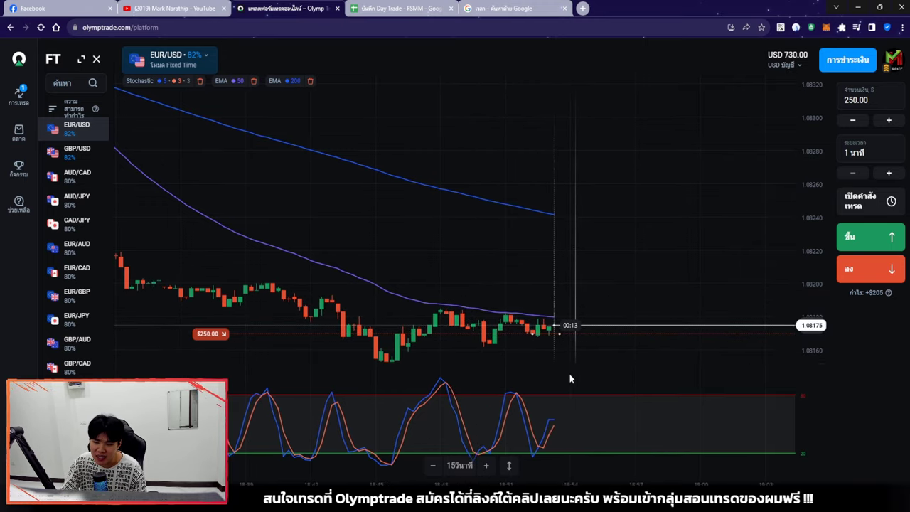
{"action": "scroll", "coordinate": [610, 287], "scroll_direction": "up", "scroll_amount": 3}
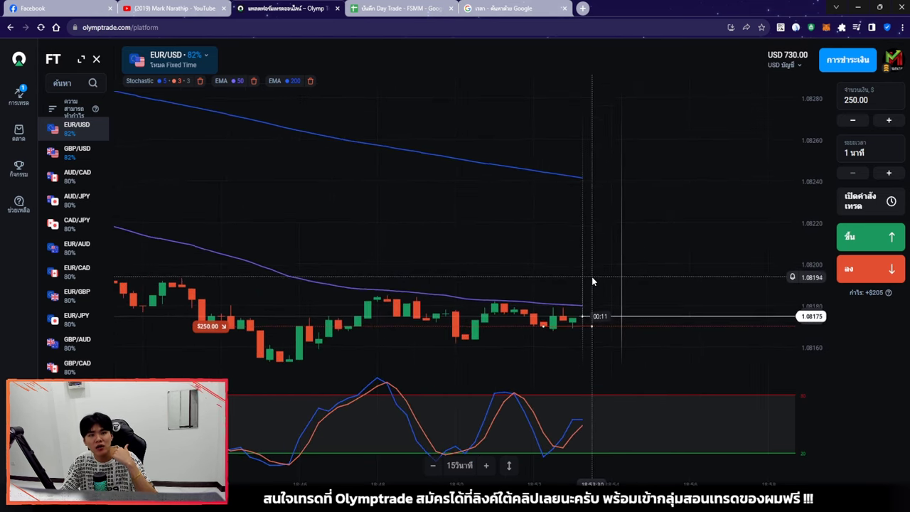
{"action": "scroll", "coordinate": [657, 283], "scroll_direction": "up", "scroll_amount": 2}
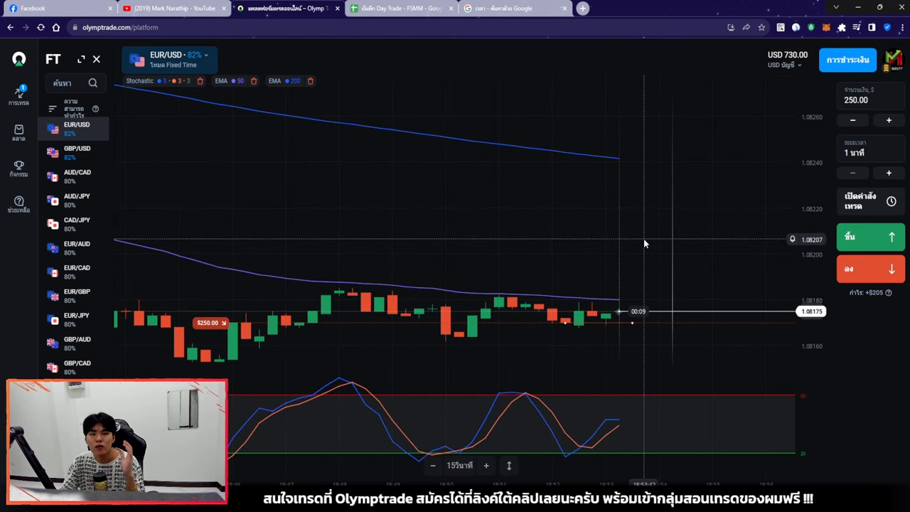
{"action": "scroll", "coordinate": [645, 242], "scroll_direction": "up", "scroll_amount": 3}
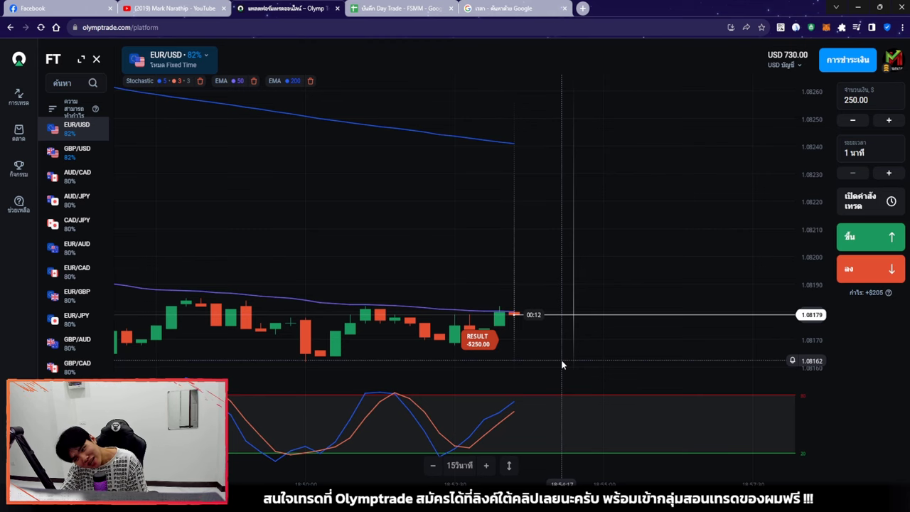
{"action": "scroll", "coordinate": [561, 364], "scroll_direction": "down", "scroll_amount": 5}
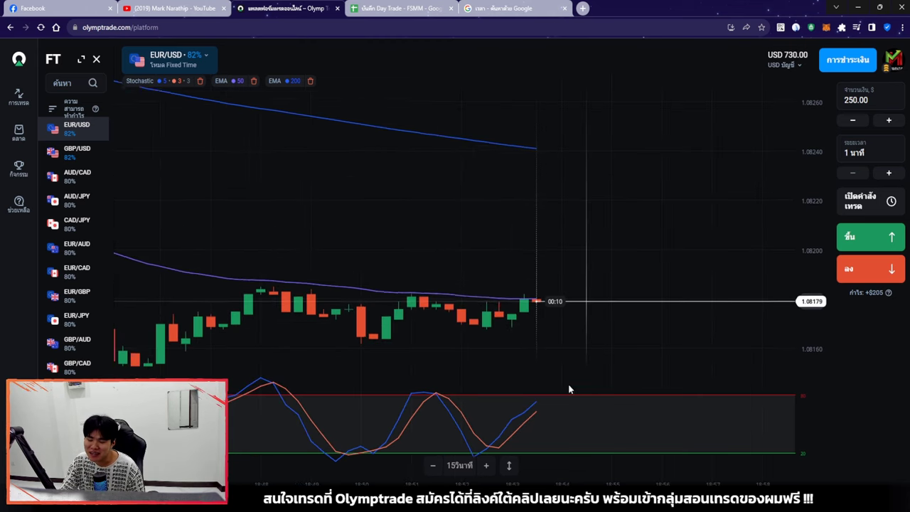
{"action": "scroll", "coordinate": [660, 347], "scroll_direction": "down", "scroll_amount": 1}
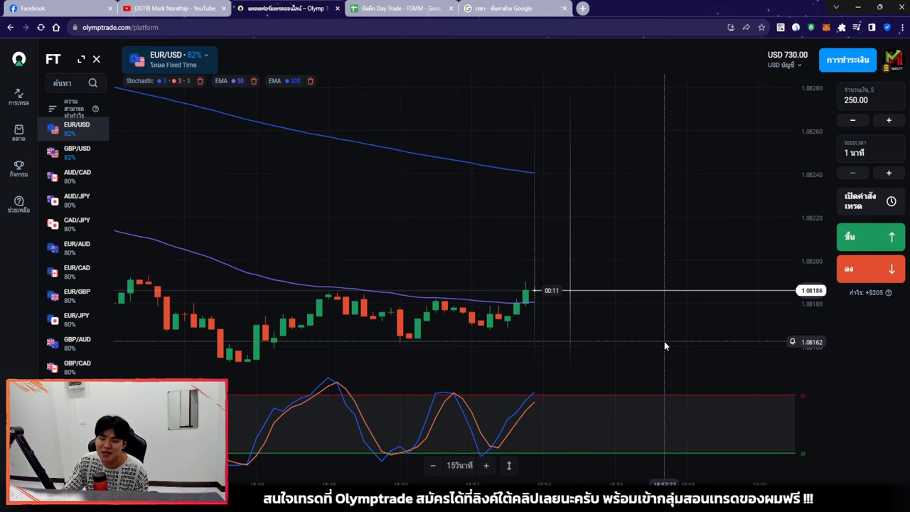
{"action": "scroll", "coordinate": [655, 336], "scroll_direction": "down", "scroll_amount": 5}
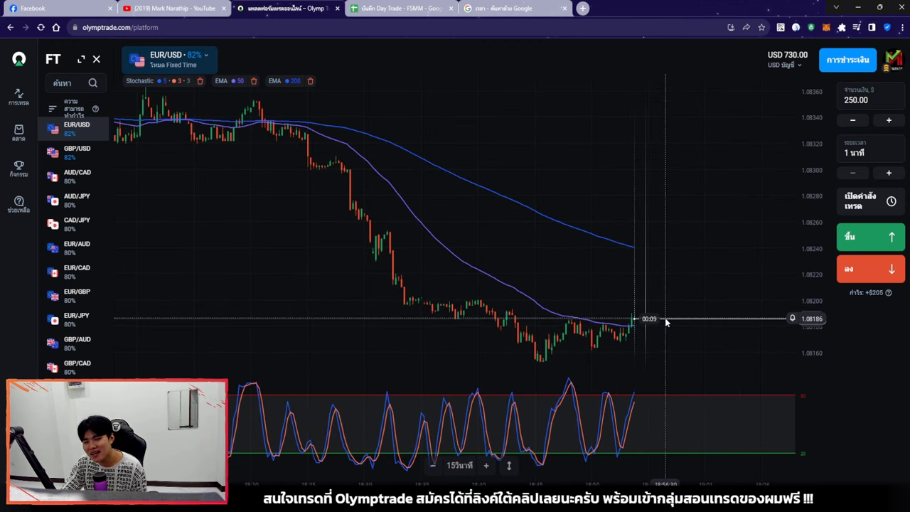
Switch to the Google Sheets trade log and enter -100% as the ROI of trade 3.
{"action": "left_click", "coordinate": [389, 4]}
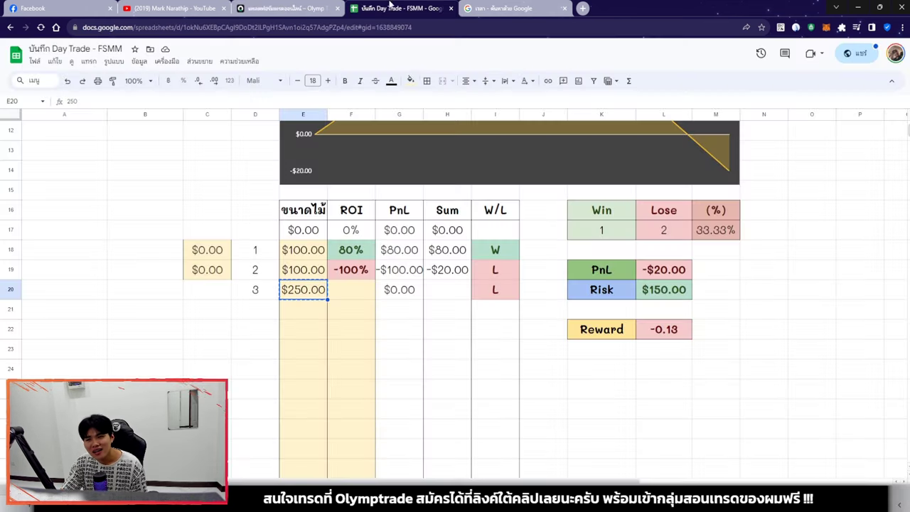
{"action": "left_click", "coordinate": [362, 271]}
{"action": "left_click", "coordinate": [360, 297]}
{"action": "type", "text": "-100%"}
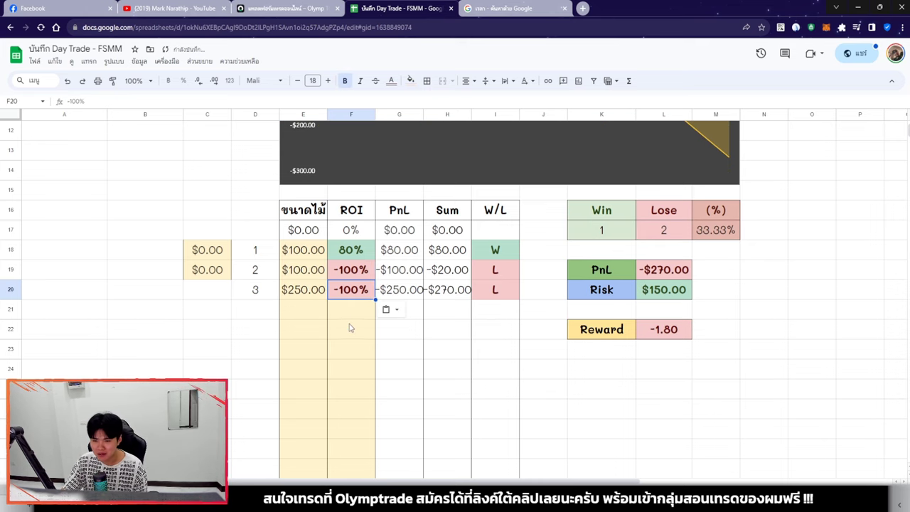
{"action": "left_click", "coordinate": [319, 307]}
Return to Olymp Trade and review the wider EUR/USD price history.
{"action": "left_click", "coordinate": [288, 8]}
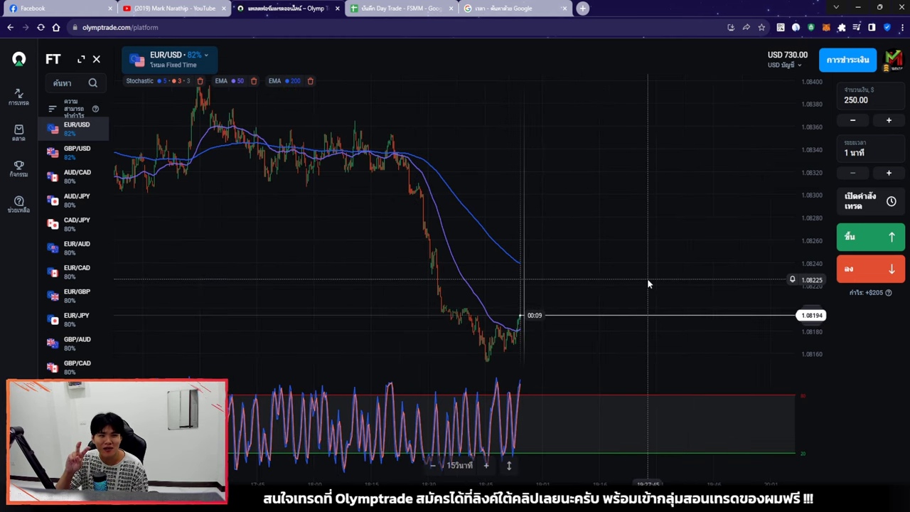
{"action": "left_click_drag", "start_coordinate": [644, 279], "coordinate": [669, 278]}
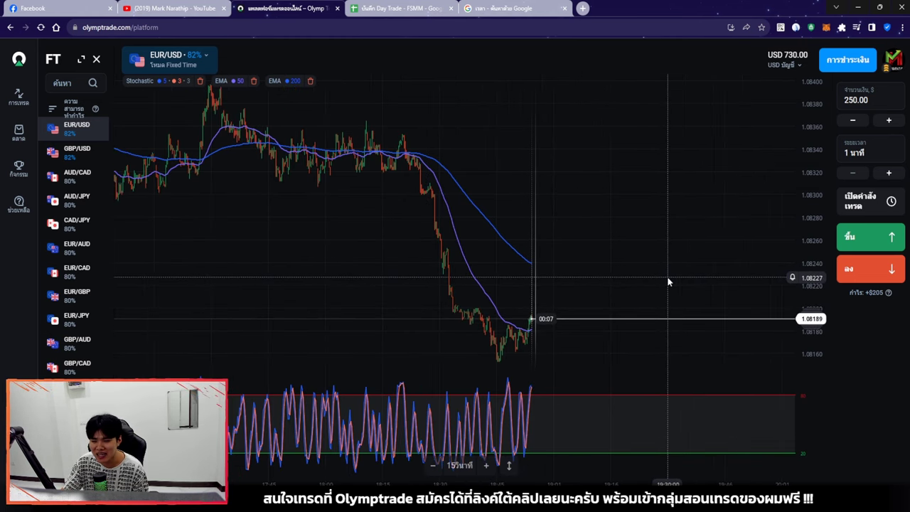
{"action": "left_click_drag", "start_coordinate": [610, 274], "coordinate": [751, 273]}
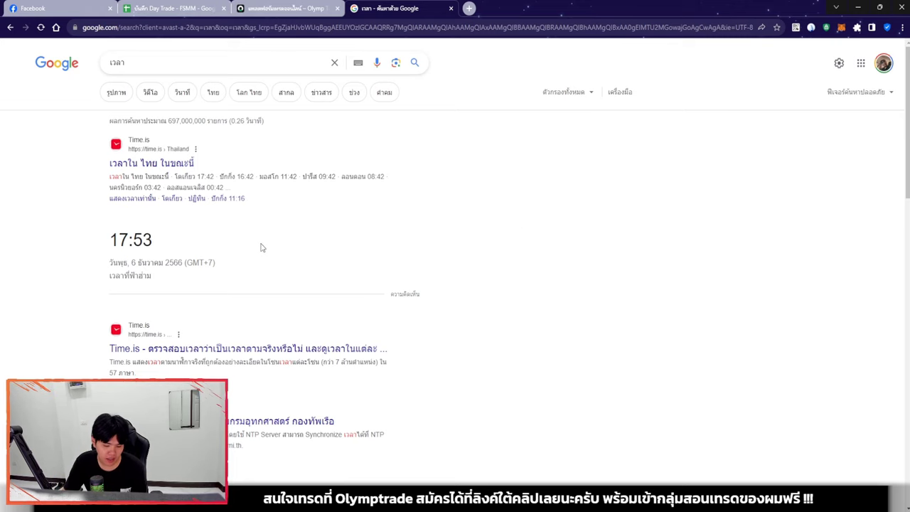
Refresh the Google search for the current time, and examine the GBP/USD and AUD/CAD charts on Olymp Trade.
{"action": "key", "text": "F5"}
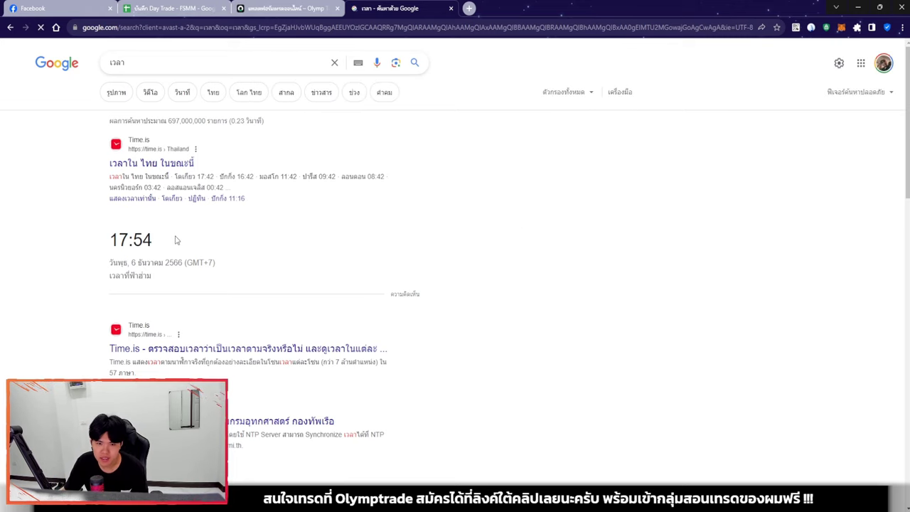
{"action": "key", "text": "ctrl+shift+Tab"}
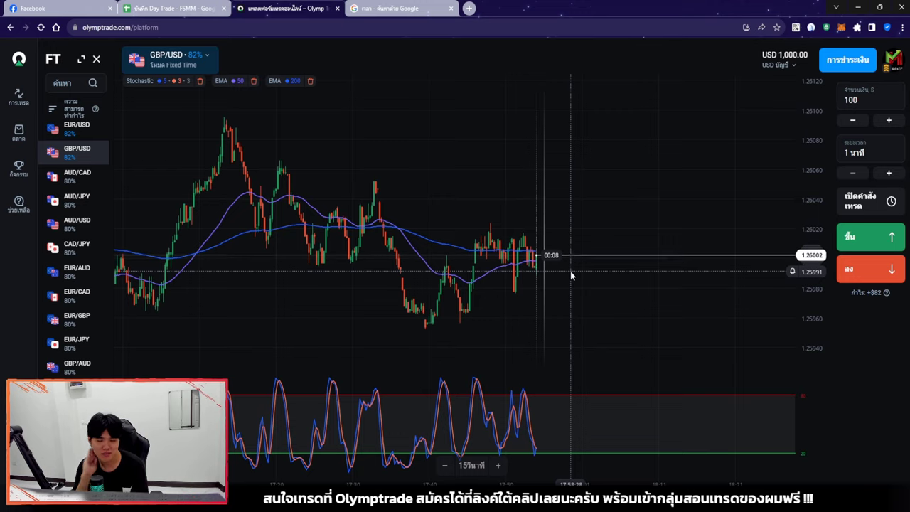
{"action": "scroll", "coordinate": [540, 263], "scroll_direction": "down", "scroll_amount": 5}
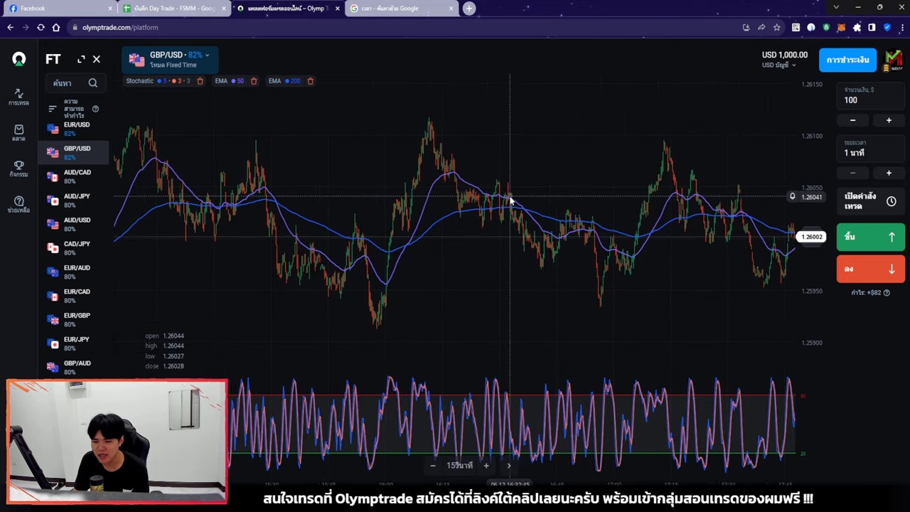
{"action": "left_click_drag", "start_coordinate": [534, 213], "coordinate": [327, 203]}
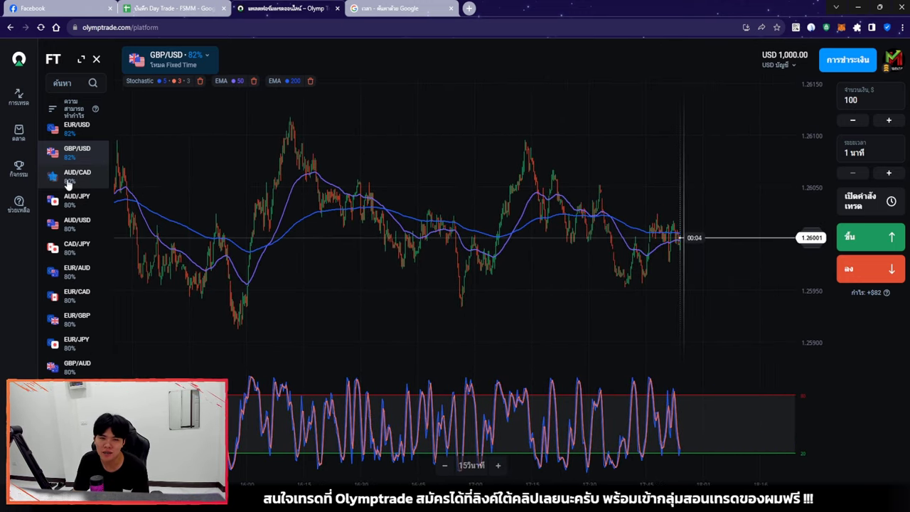
{"action": "left_click", "coordinate": [68, 184]}
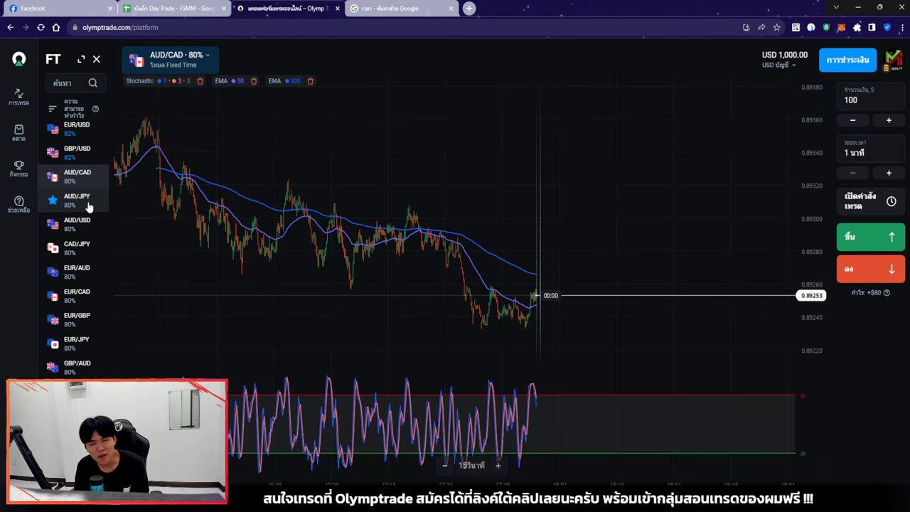
{"action": "left_click_drag", "start_coordinate": [321, 254], "coordinate": [356, 298]}
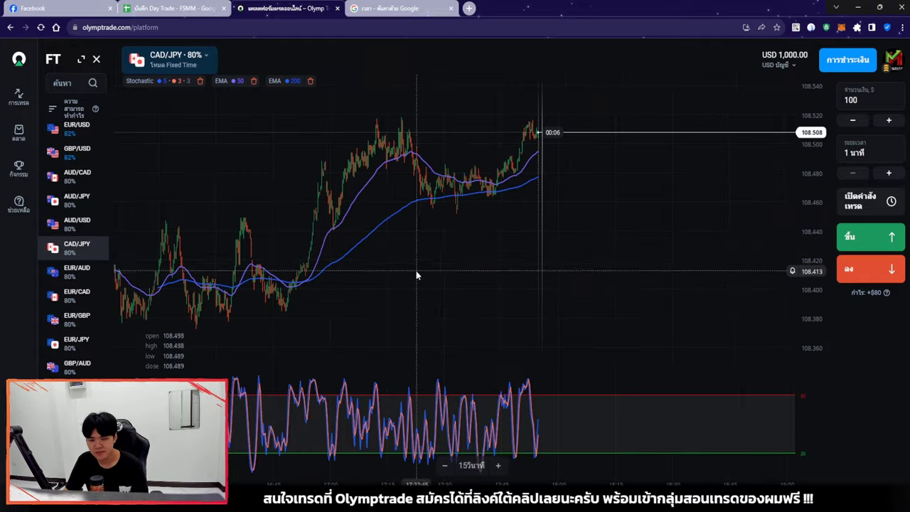
Check pairs including EUR/JPY and GBP/USD, and open a $100 one-minute up trade on CAD/JPY.
{"action": "left_click", "coordinate": [51, 299]}
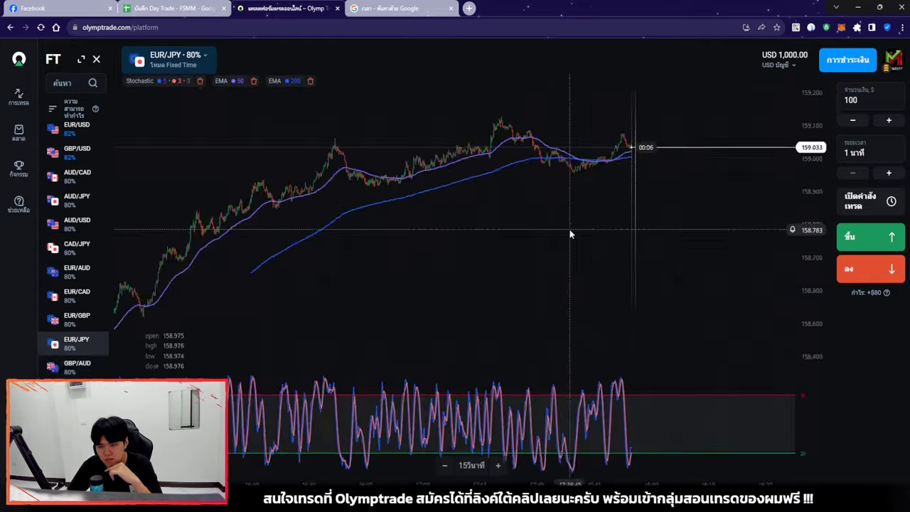
{"action": "left_click", "coordinate": [76, 127]}
{"action": "left_click", "coordinate": [78, 151]}
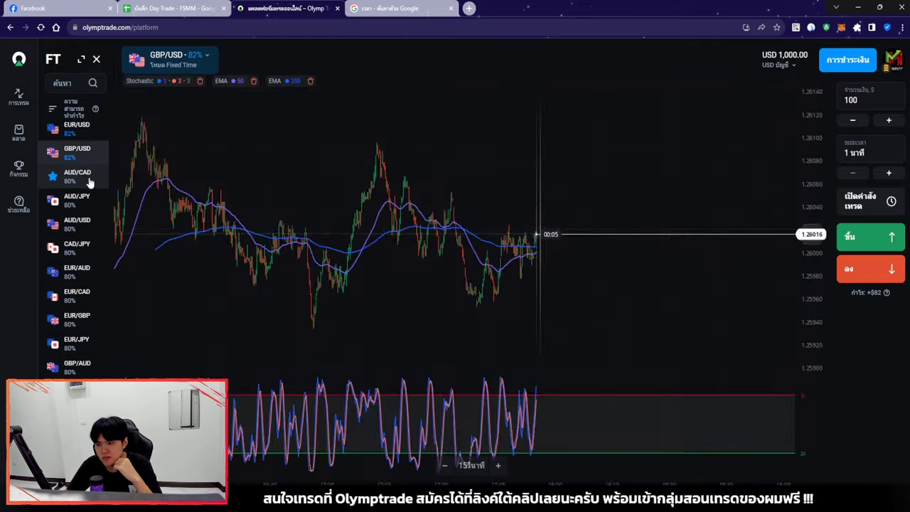
{"action": "left_click", "coordinate": [79, 223]}
{"action": "left_click", "coordinate": [79, 246]}
{"action": "scroll", "coordinate": [583, 200], "scroll_direction": "down", "scroll_amount": 3}
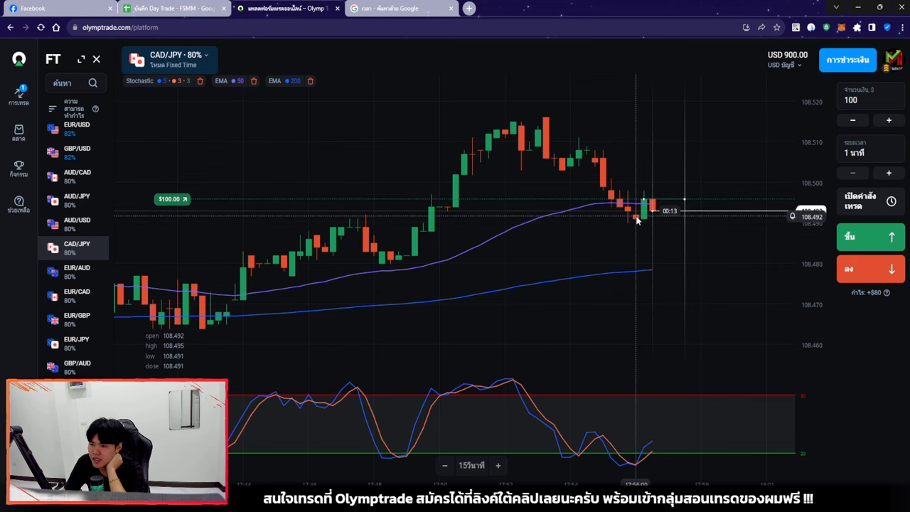
Examine the CAD/JPY chart around the open $100 up trade, comparing close-up candles with the wider trend.
{"action": "scroll", "coordinate": [676, 233], "scroll_direction": "up", "scroll_amount": 2}
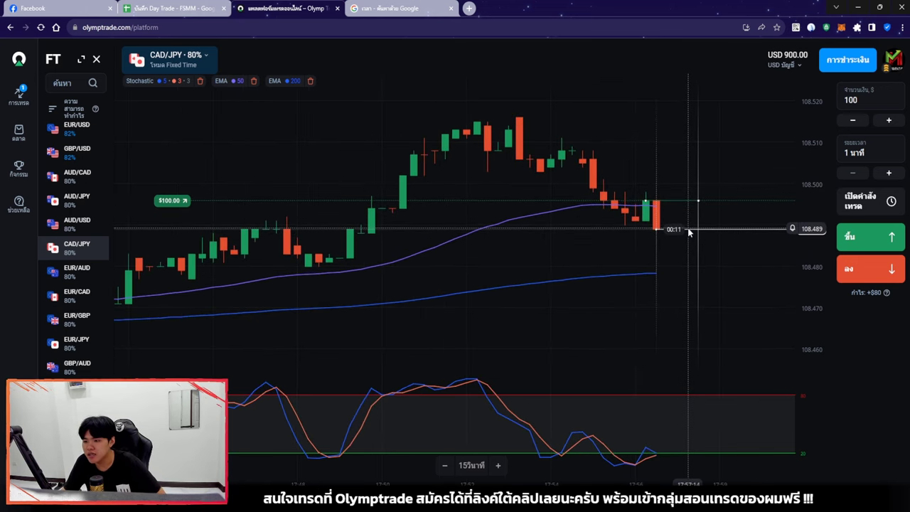
{"action": "left_click_drag", "start_coordinate": [688, 232], "coordinate": [558, 230]}
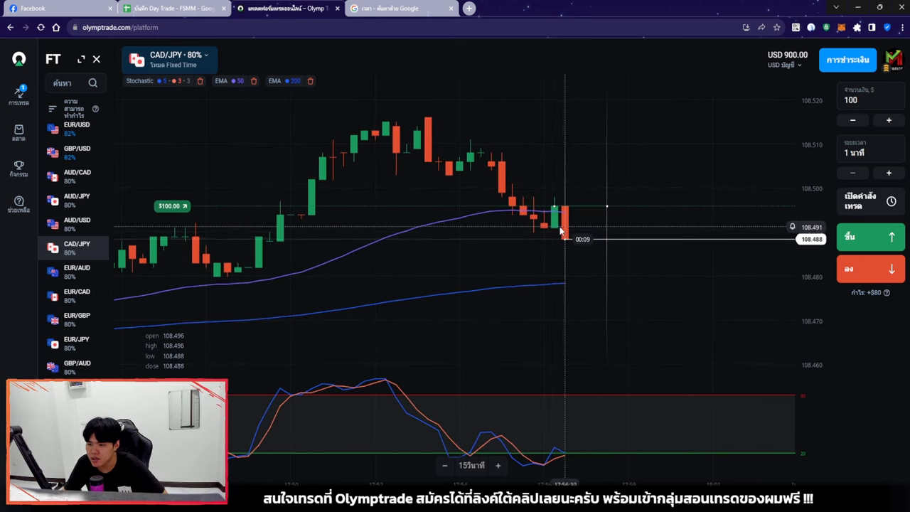
{"action": "scroll", "coordinate": [626, 250], "scroll_direction": "down", "scroll_amount": 2}
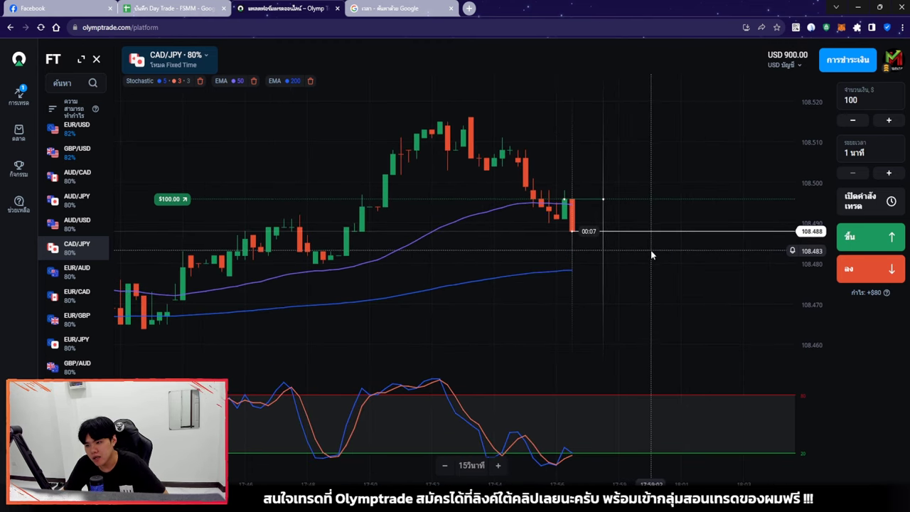
{"action": "scroll", "coordinate": [650, 250], "scroll_direction": "down", "scroll_amount": 1}
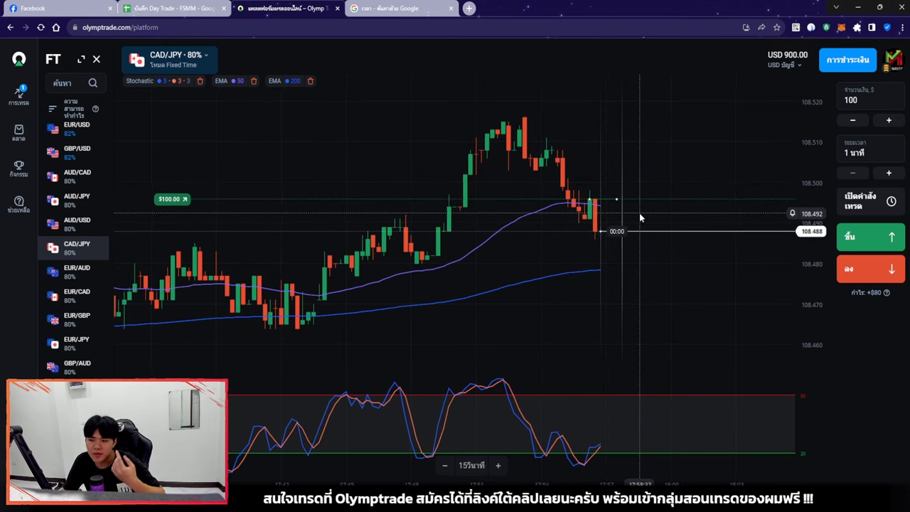
{"action": "scroll", "coordinate": [546, 234], "scroll_direction": "down", "scroll_amount": 5}
{"action": "scroll", "coordinate": [540, 247], "scroll_direction": "down", "scroll_amount": 8}
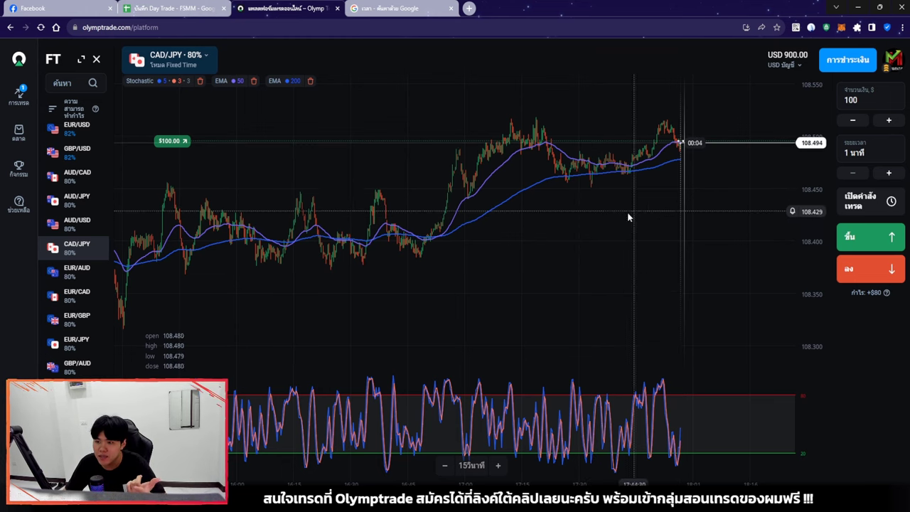
{"action": "scroll", "coordinate": [698, 189], "scroll_direction": "up", "scroll_amount": 5}
{"action": "scroll", "coordinate": [569, 224], "scroll_direction": "up", "scroll_amount": 2}
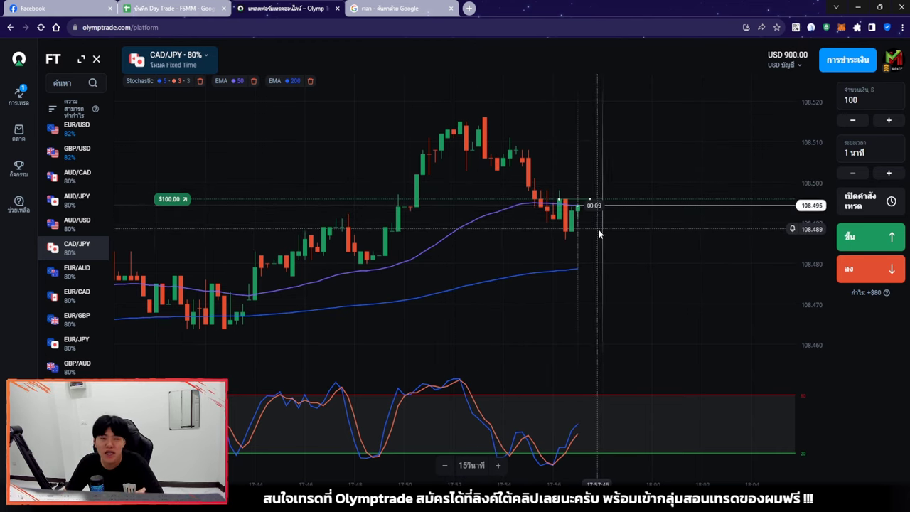
{"action": "left_click_drag", "start_coordinate": [598, 228], "coordinate": [646, 252]}
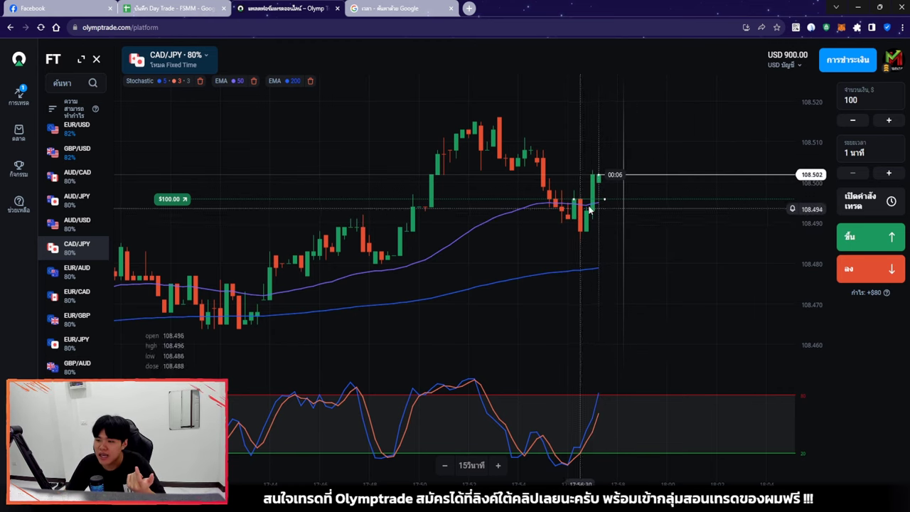
{"action": "left_click_drag", "start_coordinate": [618, 220], "coordinate": [652, 201]}
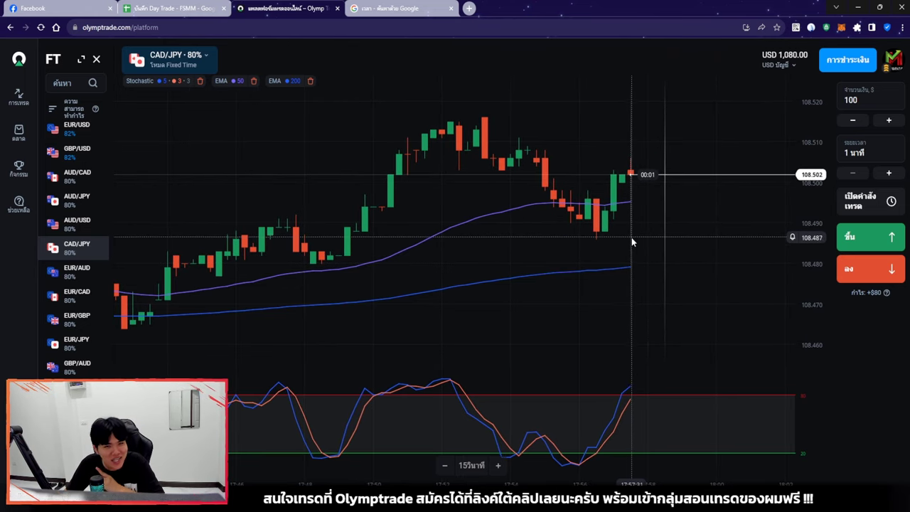
Review the CAD/JPY price movement following the close of the $100 up trade.
{"action": "scroll", "coordinate": [677, 145], "scroll_direction": "down", "scroll_amount": 6}
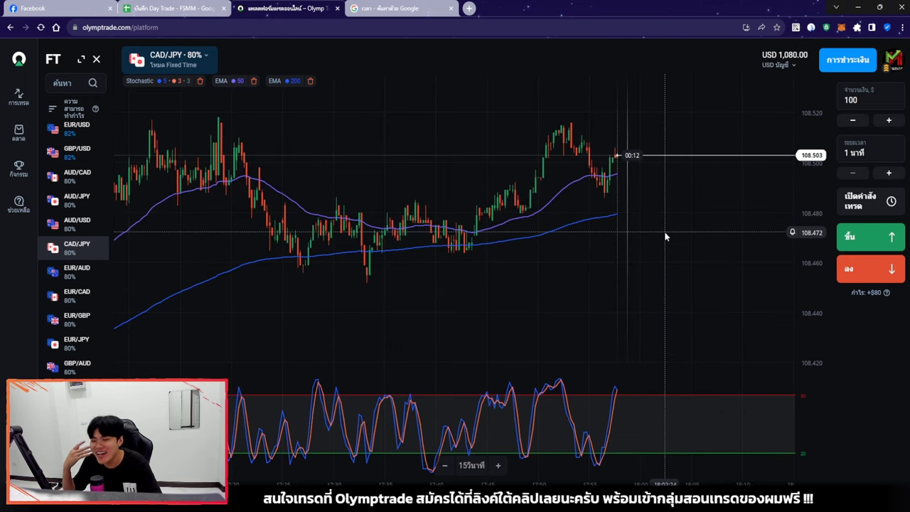
{"action": "scroll", "coordinate": [625, 181], "scroll_direction": "up", "scroll_amount": 3}
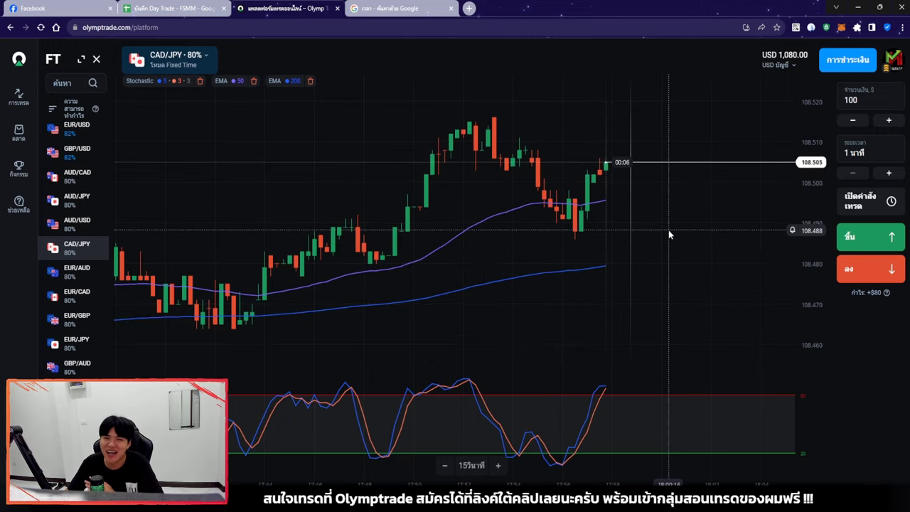
{"action": "scroll", "coordinate": [641, 246], "scroll_direction": "up", "scroll_amount": 3}
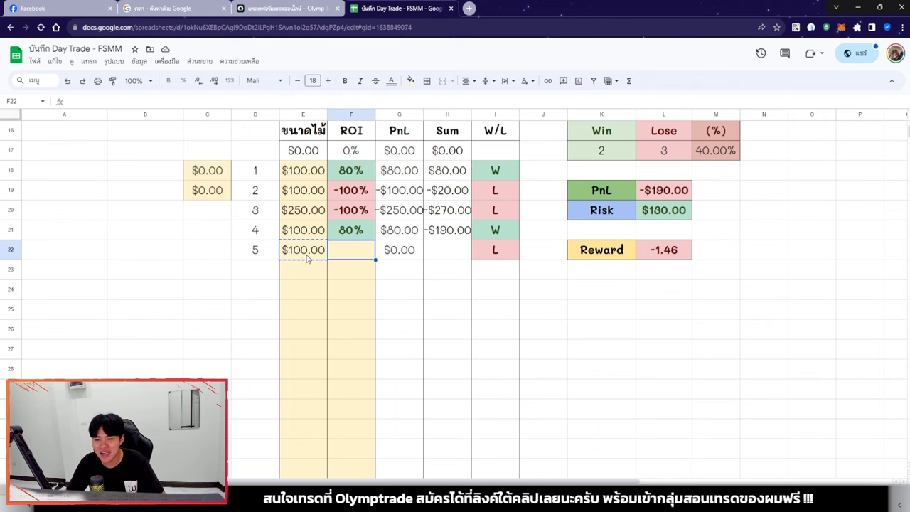
Switch to Olymp Trade and compare the charts of pairs including EUR/CAD, GBP/USD, EUR/JPY and AUD/CAD.
{"action": "left_click", "coordinate": [302, 7]}
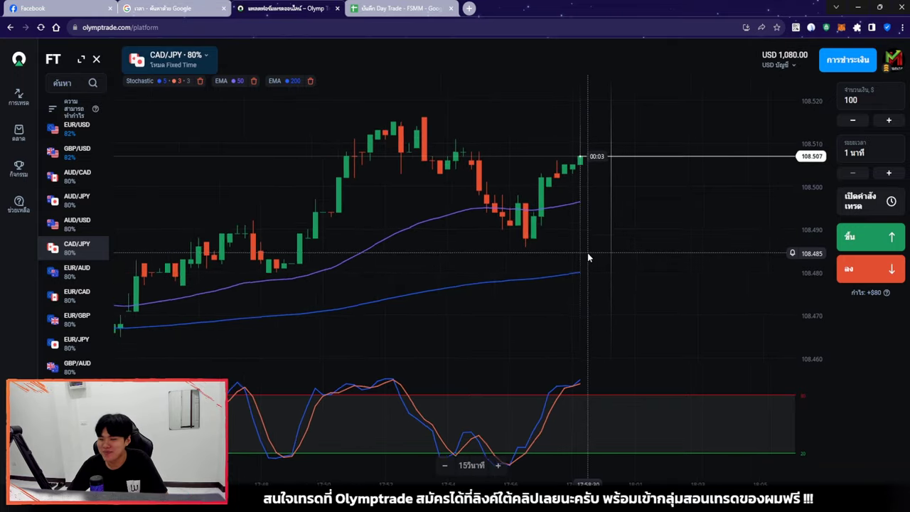
{"action": "left_click", "coordinate": [79, 295]}
{"action": "left_click", "coordinate": [78, 177]}
{"action": "left_click", "coordinate": [76, 344]}
{"action": "left_click", "coordinate": [77, 152]}
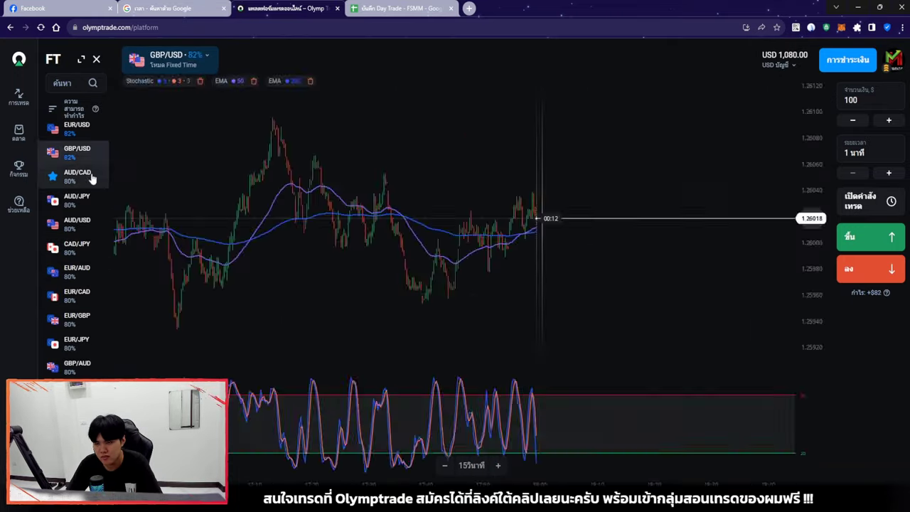
{"action": "left_click", "coordinate": [77, 319]}
{"action": "left_click", "coordinate": [77, 343]}
{"action": "left_click", "coordinate": [77, 126]}
{"action": "left_click", "coordinate": [77, 177]}
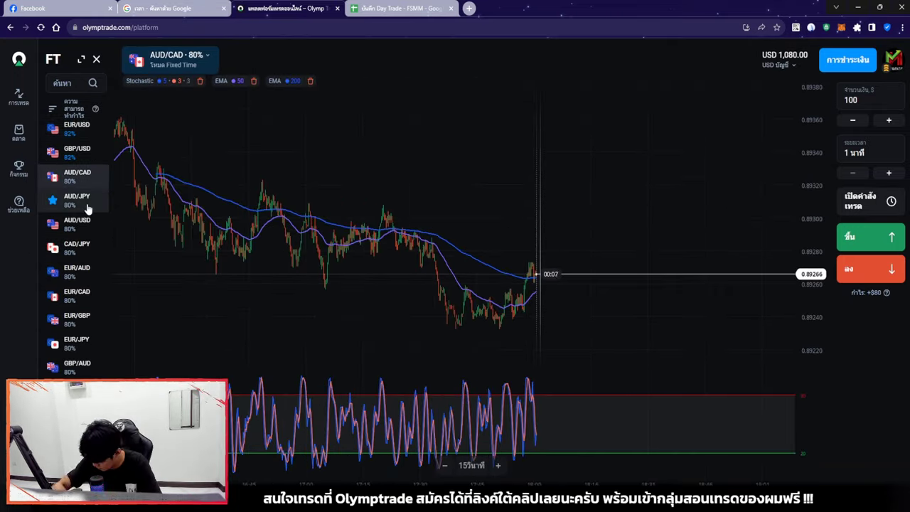
Set the trade amount to $300, and check the charts of pairs including EUR/GBP, AUD/CAD, EUR/CAD and EUR/JPY.
{"action": "left_click", "coordinate": [77, 127]}
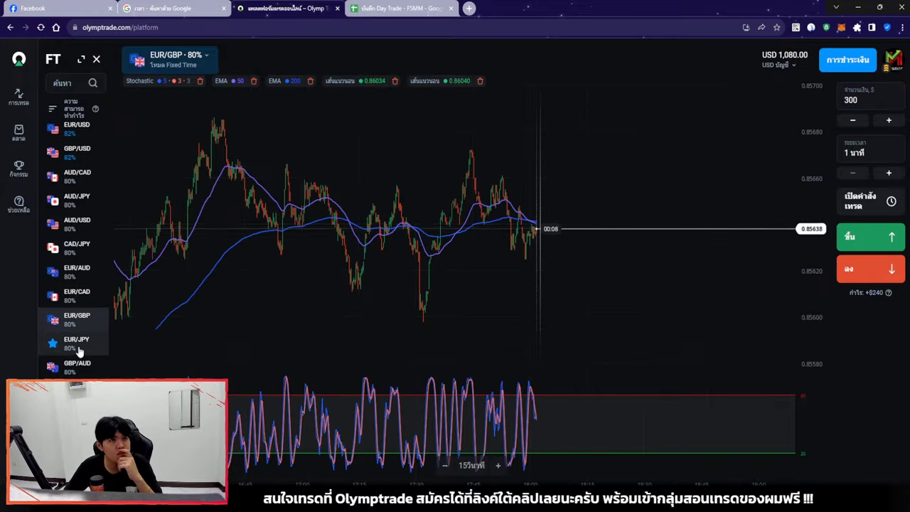
{"action": "left_click", "coordinate": [76, 177]}
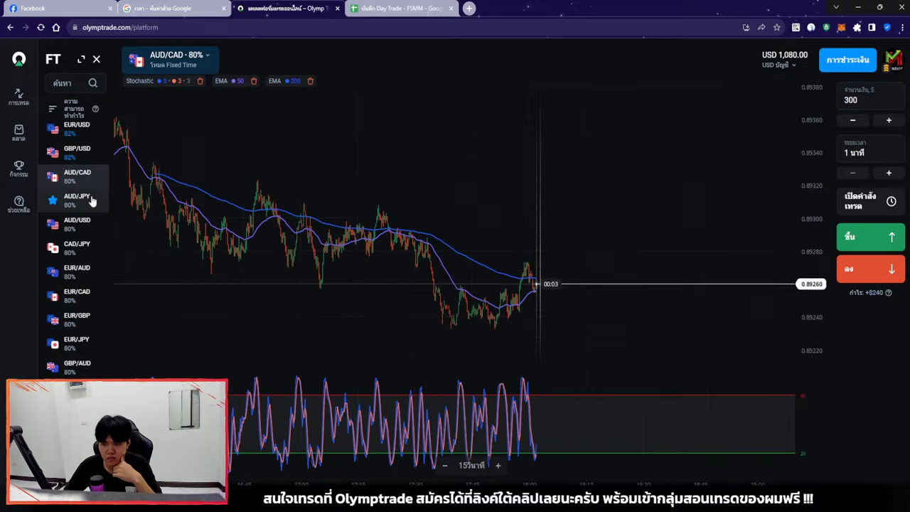
{"action": "left_click", "coordinate": [77, 343]}
{"action": "left_click", "coordinate": [78, 128]}
{"action": "left_click", "coordinate": [76, 294]}
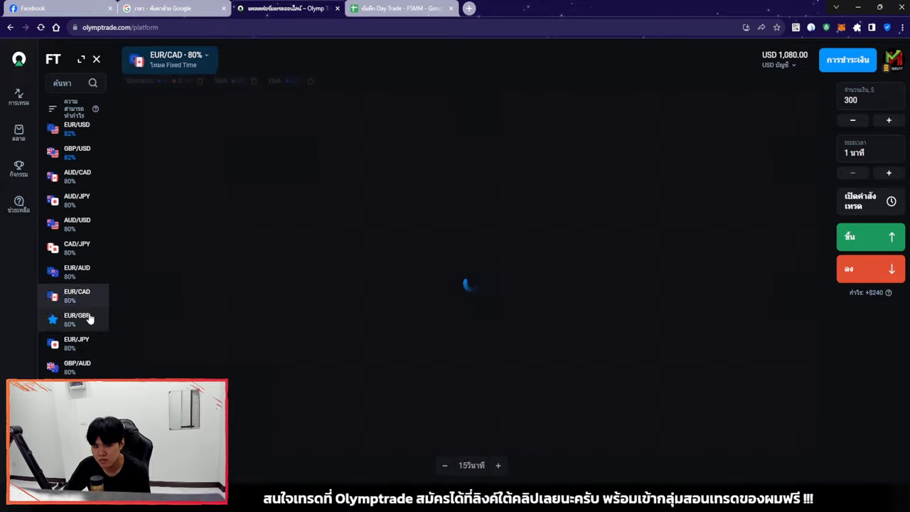
{"action": "left_click", "coordinate": [76, 152]}
{"action": "left_click", "coordinate": [77, 344]}
{"action": "left_click", "coordinate": [77, 199]}
{"action": "left_click", "coordinate": [76, 343]}
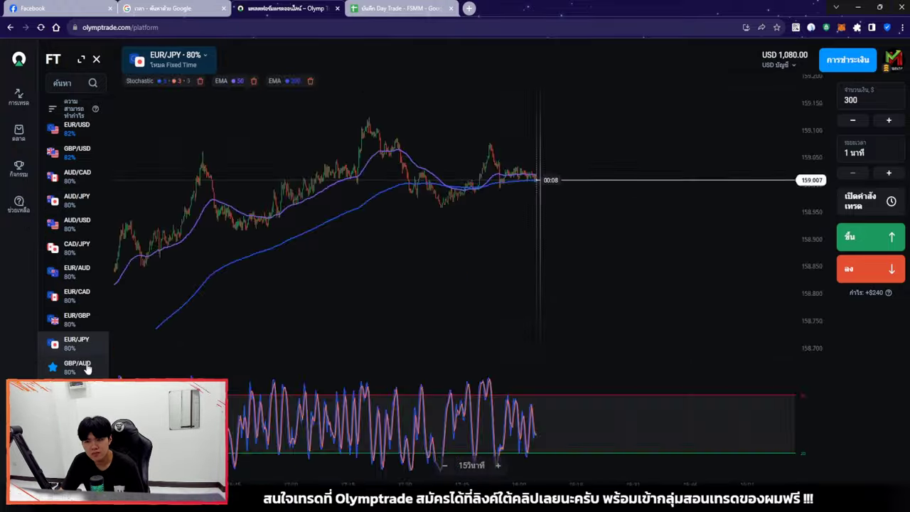
Check pairs including USD/CAD, and open a $300 one-minute down trade on GBP/AUD.
{"action": "left_click", "coordinate": [77, 223]}
{"action": "left_click", "coordinate": [77, 270]}
{"action": "scroll", "coordinate": [570, 270], "scroll_direction": "up", "scroll_amount": 3}
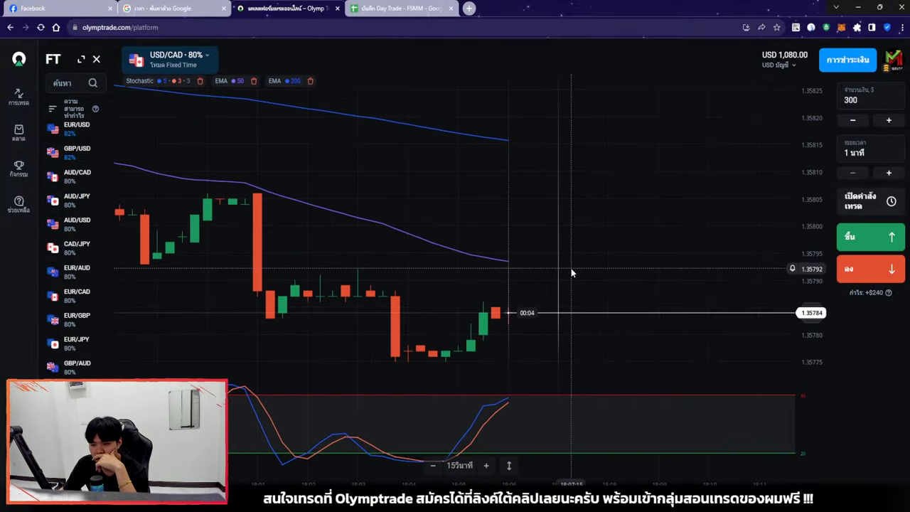
{"action": "left_click", "coordinate": [77, 223]}
{"action": "left_click", "coordinate": [77, 366]}
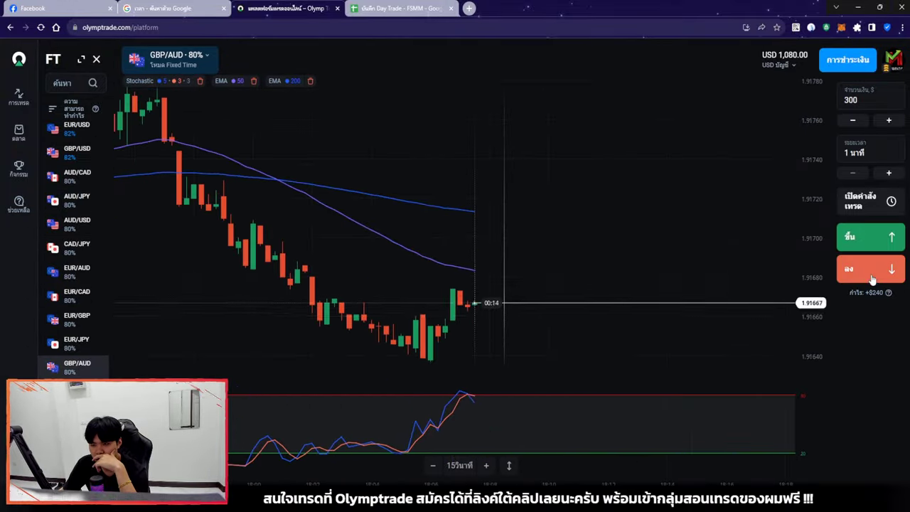
{"action": "left_click", "coordinate": [870, 268]}
Examine the GBP/AUD candles around the open $300 down trade, from close-up to the wider trend.
{"action": "left_click_drag", "start_coordinate": [551, 257], "coordinate": [620, 249]}
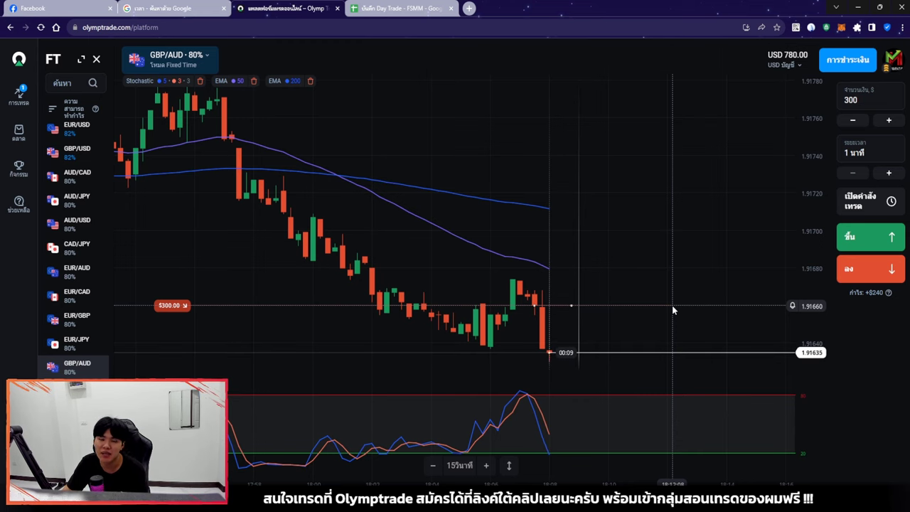
{"action": "scroll", "coordinate": [647, 281], "scroll_direction": "left", "scroll_amount": 3}
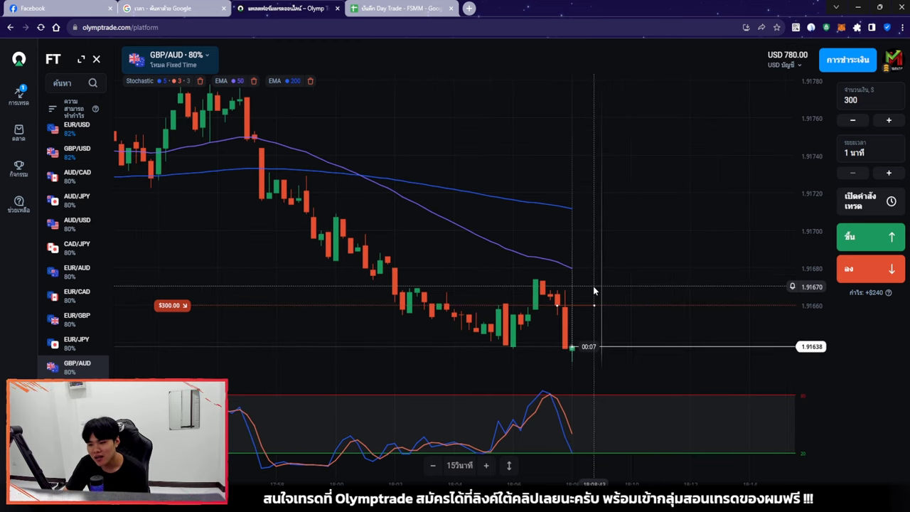
{"action": "scroll", "coordinate": [617, 320], "scroll_direction": "up", "scroll_amount": 2}
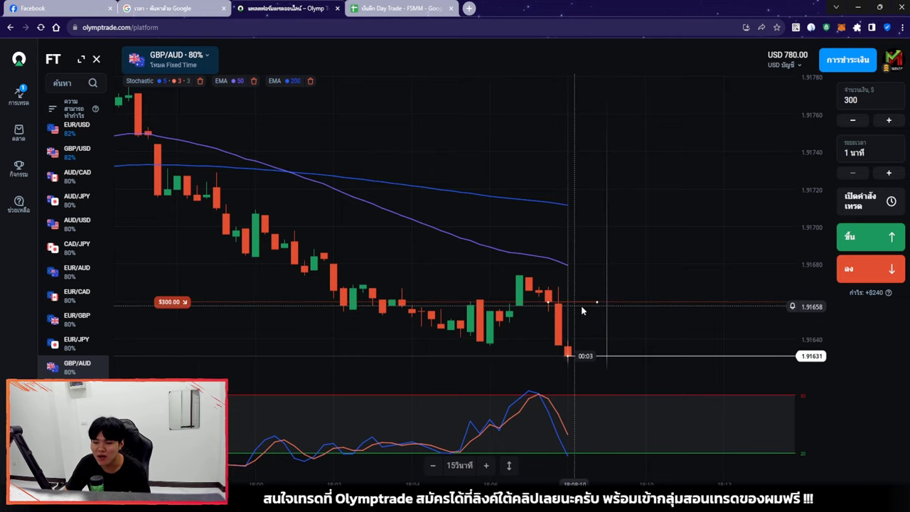
{"action": "scroll", "coordinate": [584, 244], "scroll_direction": "down", "scroll_amount": 3}
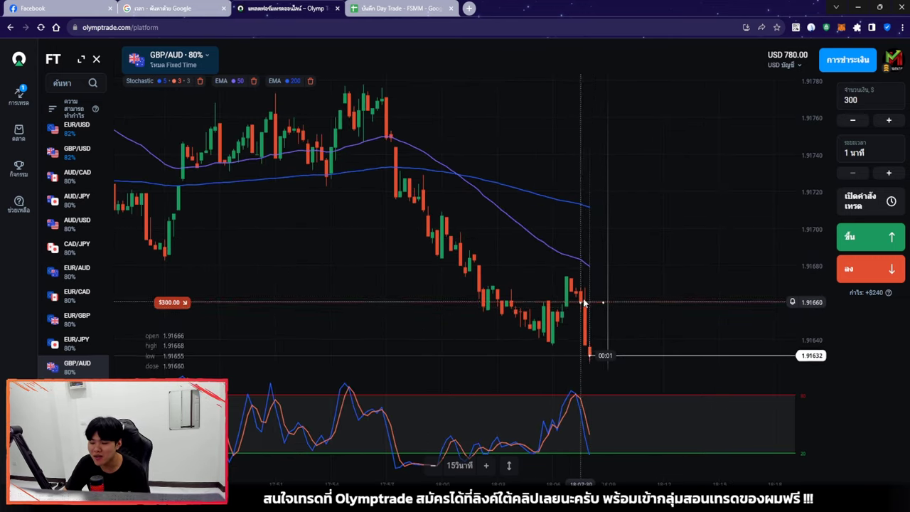
{"action": "scroll", "coordinate": [610, 271], "scroll_direction": "down", "scroll_amount": 3}
{"action": "scroll", "coordinate": [619, 267], "scroll_direction": "up", "scroll_amount": 1}
{"action": "scroll", "coordinate": [587, 227], "scroll_direction": "down", "scroll_amount": 4}
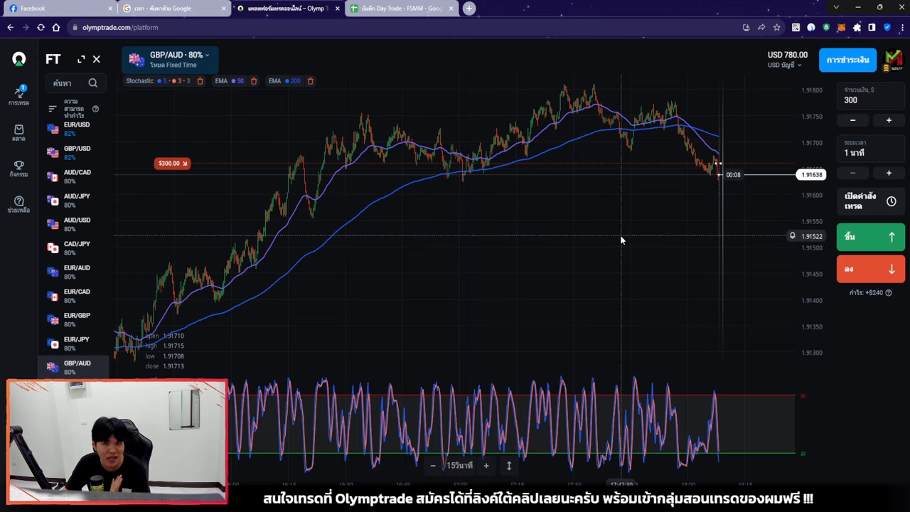
Follow the GBP/AUD price to the close of the $300 down trade, comparing its recent drop with earlier highs.
{"action": "left_click_drag", "start_coordinate": [599, 246], "coordinate": [544, 240]}
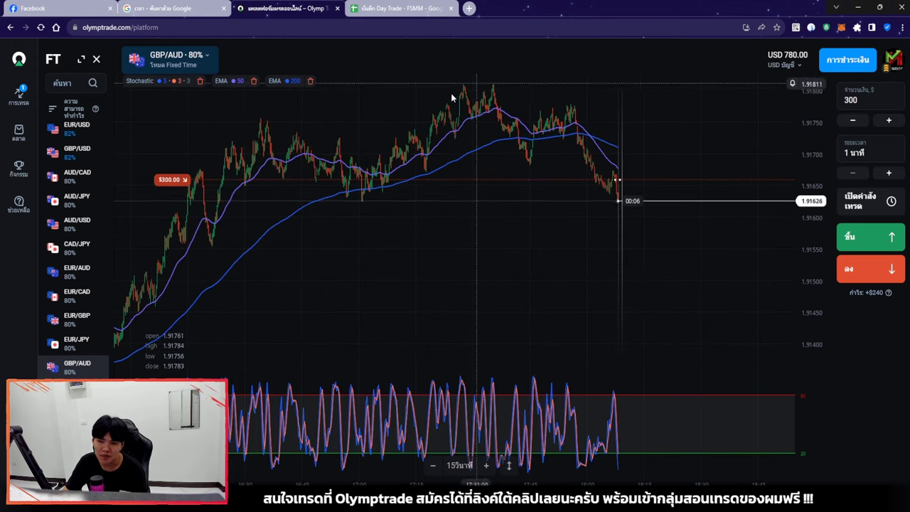
{"action": "left_click_drag", "start_coordinate": [637, 155], "coordinate": [532, 167]}
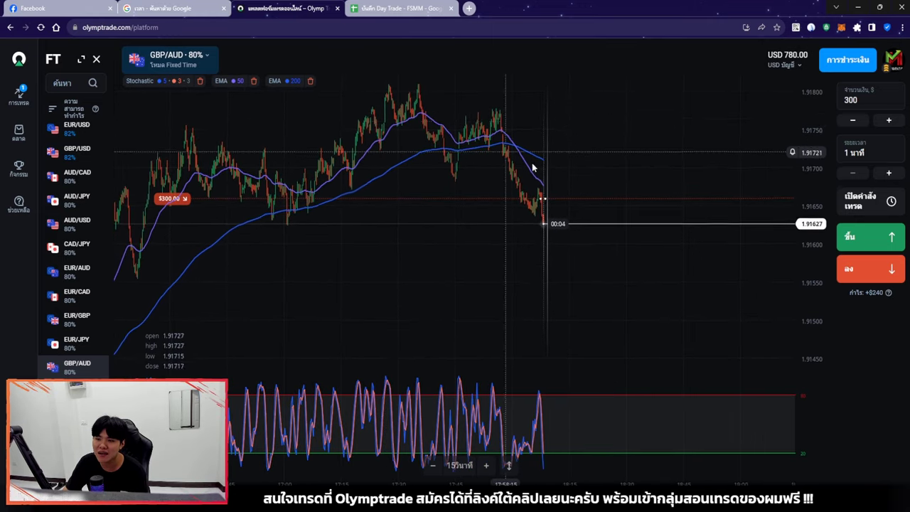
{"action": "scroll", "coordinate": [572, 263], "scroll_direction": "up", "scroll_amount": 3}
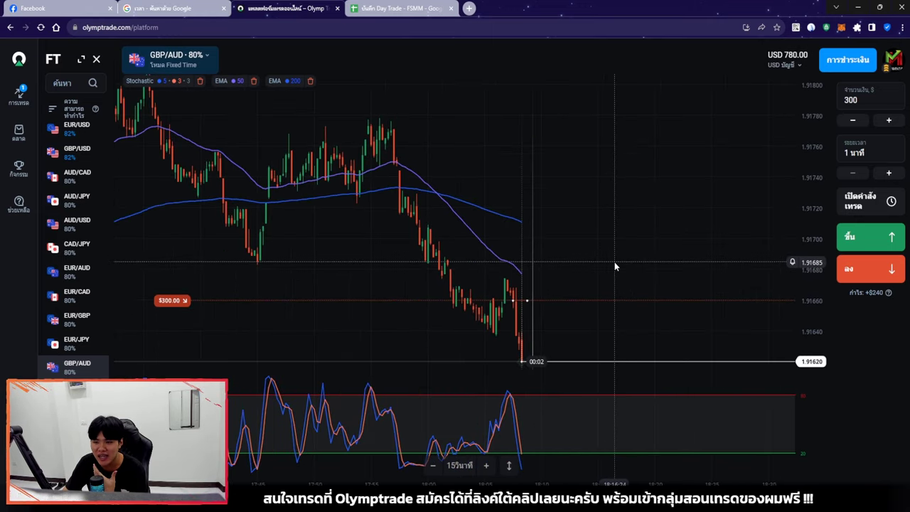
{"action": "scroll", "coordinate": [589, 263], "scroll_direction": "up", "scroll_amount": 3}
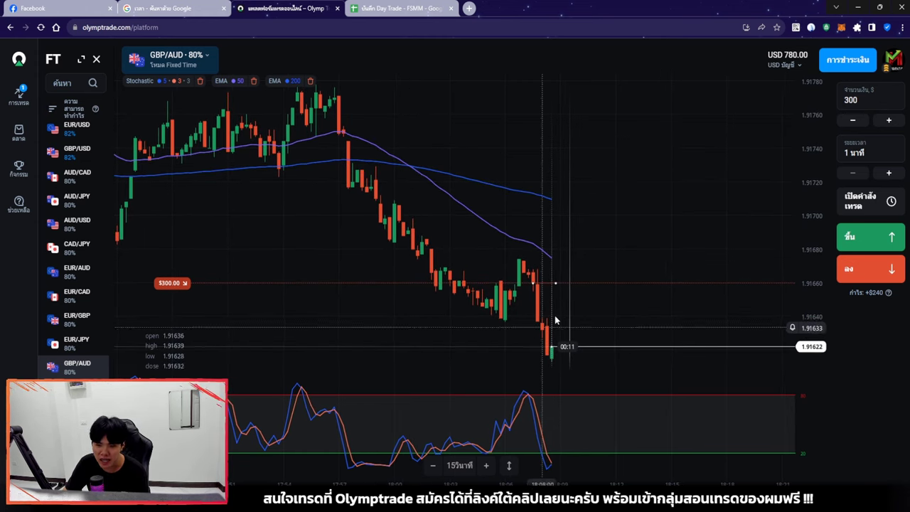
{"action": "left_click_drag", "start_coordinate": [623, 169], "coordinate": [648, 174]}
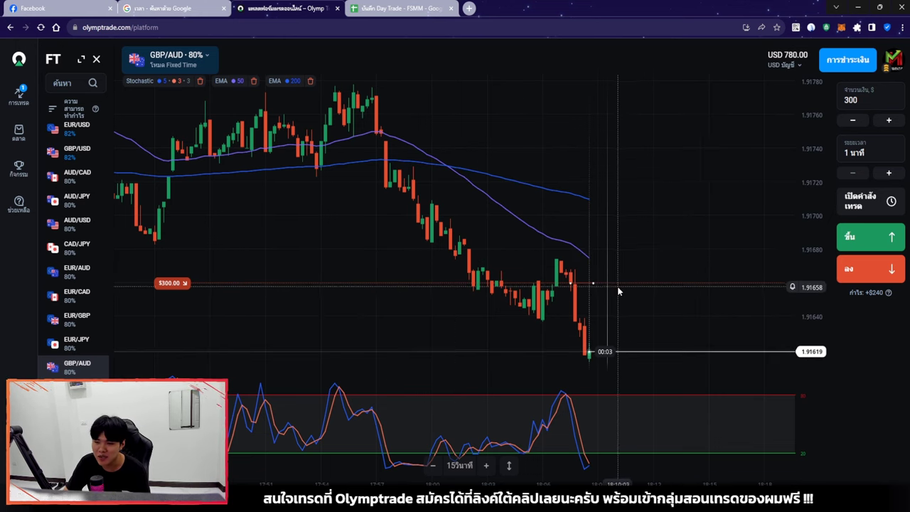
{"action": "scroll", "coordinate": [619, 288], "scroll_direction": "up", "scroll_amount": 2}
{"action": "scroll", "coordinate": [619, 284], "scroll_direction": "up", "scroll_amount": 3}
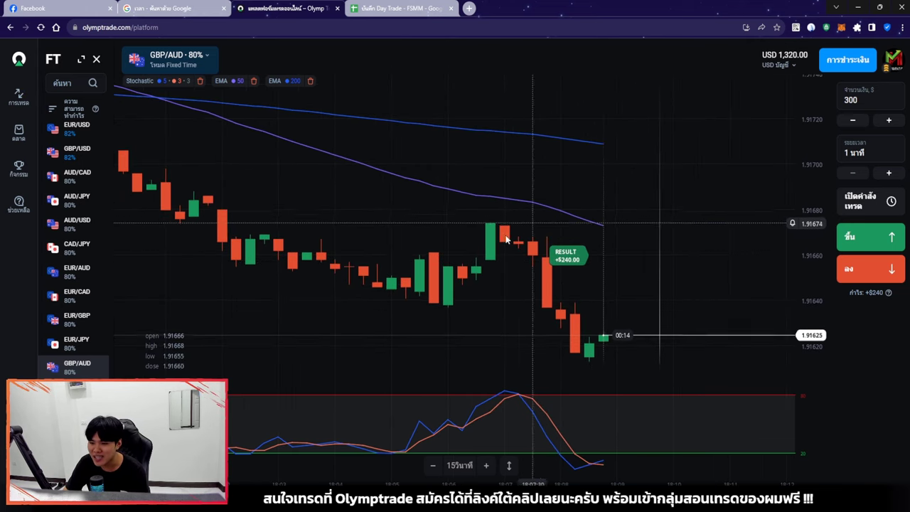
Annotate the GBP/AUD chart with a rectangle at the recent high and arrows tracing the rise and fall, and clear the annotations.
{"action": "mouse_move", "coordinate": [739, 56]}
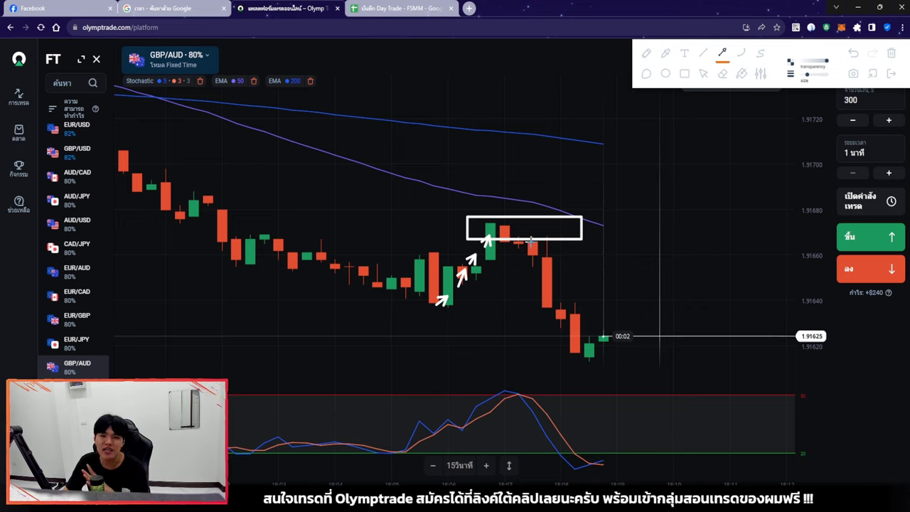
{"action": "left_click_drag", "start_coordinate": [597, 288], "coordinate": [603, 312]}
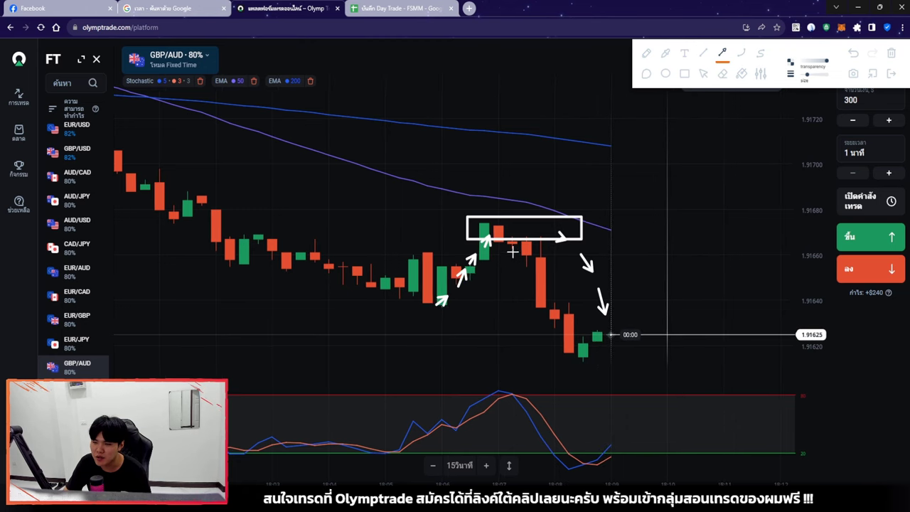
{"action": "left_click_drag", "start_coordinate": [489, 240], "coordinate": [503, 265]}
{"action": "left_click_drag", "start_coordinate": [519, 286], "coordinate": [547, 356]}
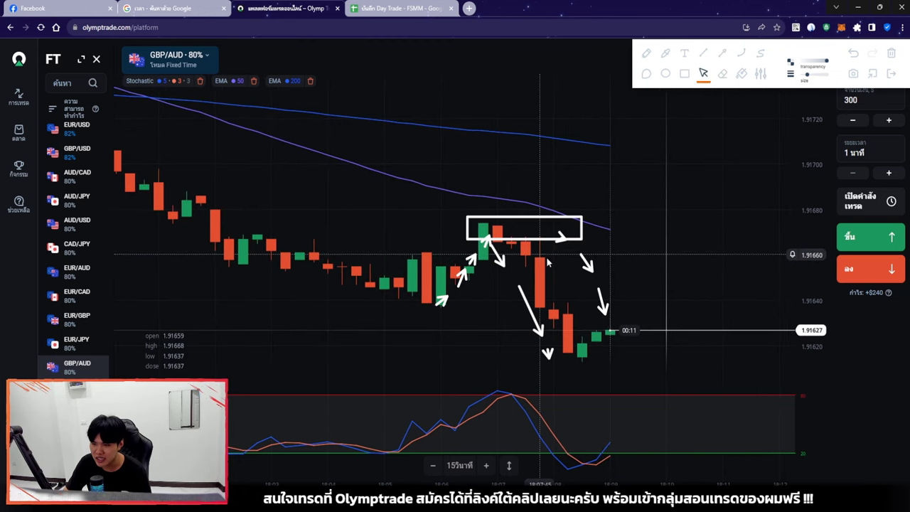
{"action": "left_click", "coordinate": [893, 54]}
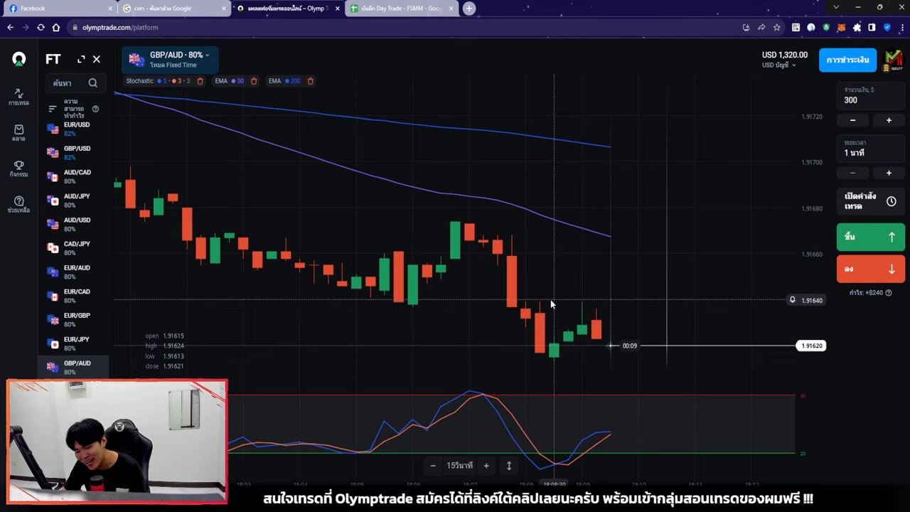
Review the GBP/AUD price movement following the $300 down trade, both close up and across the wider trend.
{"action": "scroll", "coordinate": [550, 299], "scroll_direction": "down", "scroll_amount": 5}
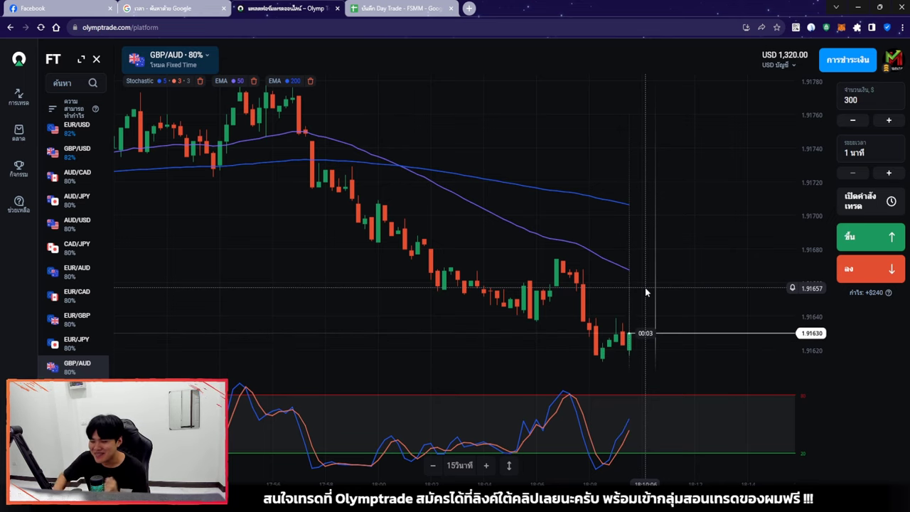
{"action": "scroll", "coordinate": [675, 286], "scroll_direction": "up", "scroll_amount": 2}
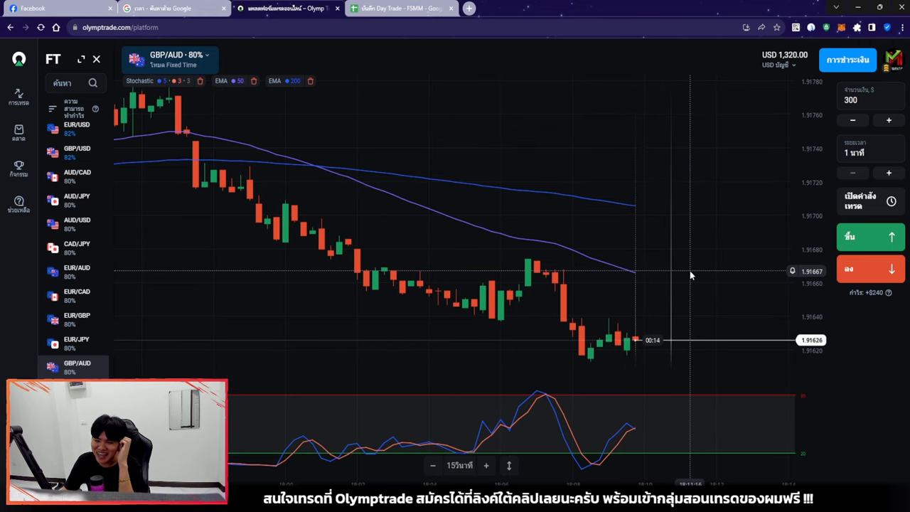
{"action": "scroll", "coordinate": [689, 275], "scroll_direction": "up", "scroll_amount": 2}
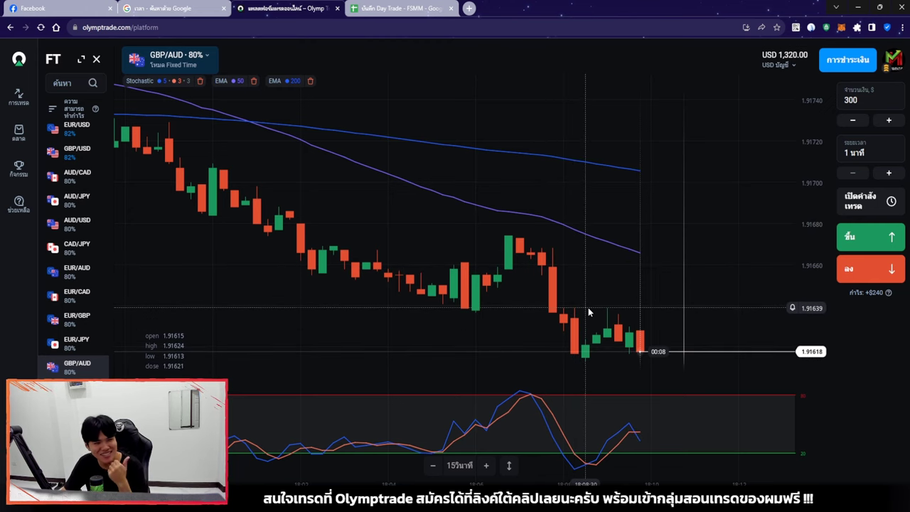
{"action": "scroll", "coordinate": [592, 322], "scroll_direction": "down", "scroll_amount": 5}
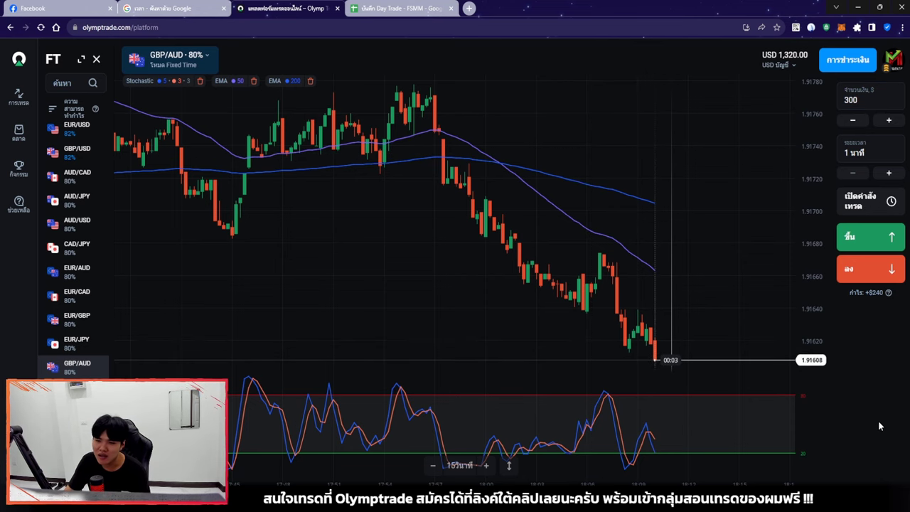
{"action": "scroll", "coordinate": [665, 313], "scroll_direction": "down", "scroll_amount": 6}
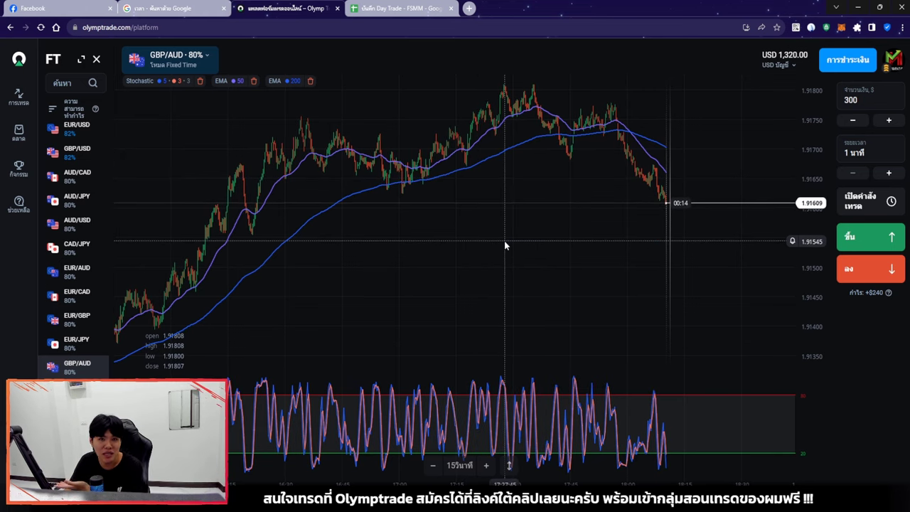
Set the trade amount to $100, and examine the EUR/USD and GBP/USD charts at different time spans.
{"action": "scroll", "coordinate": [505, 245], "scroll_direction": "up", "scroll_amount": 3}
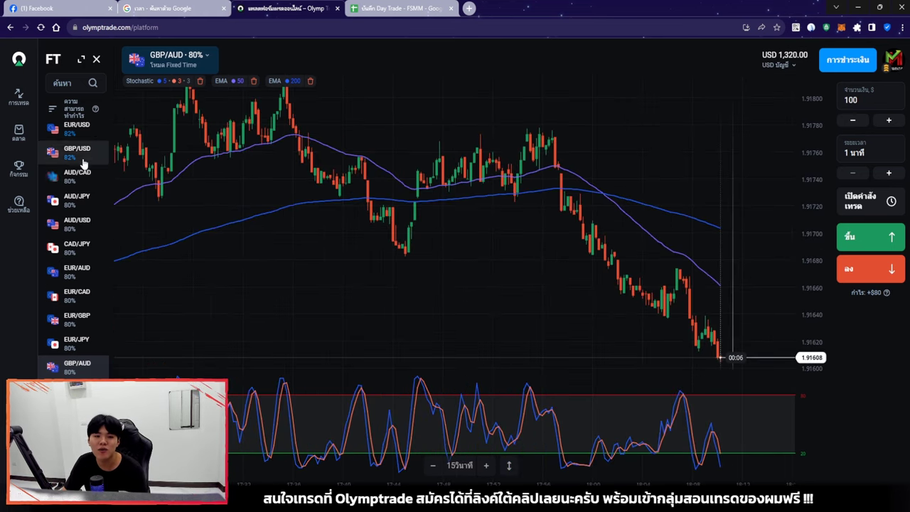
{"action": "left_click", "coordinate": [77, 128]}
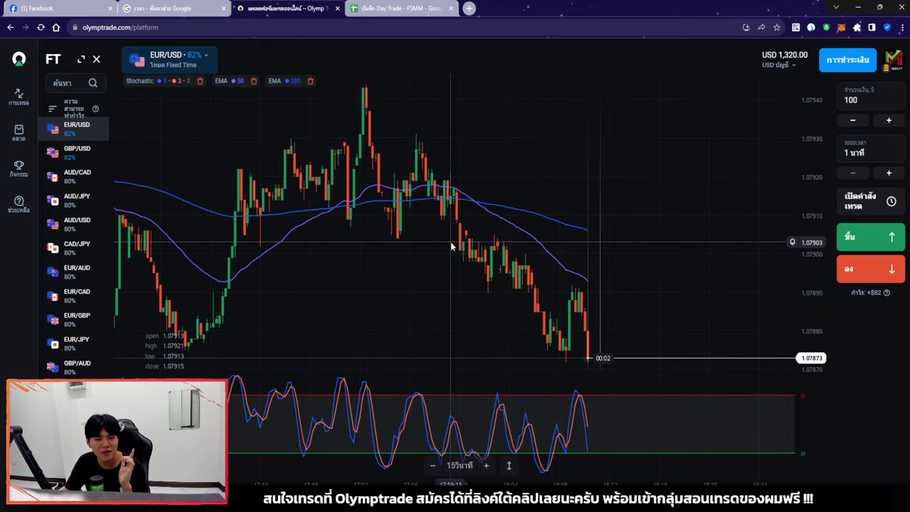
{"action": "scroll", "coordinate": [452, 246], "scroll_direction": "down", "scroll_amount": 2}
{"action": "scroll", "coordinate": [528, 258], "scroll_direction": "up", "scroll_amount": 2}
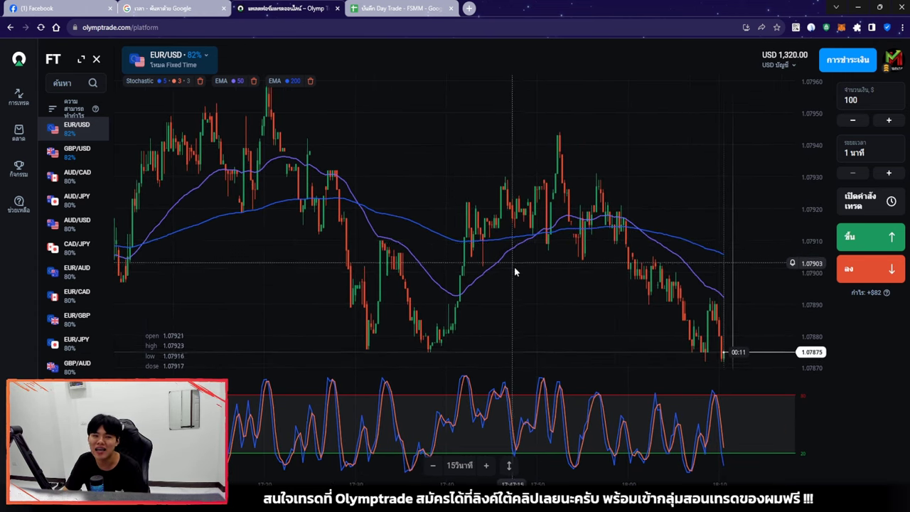
{"action": "scroll", "coordinate": [514, 266], "scroll_direction": "down", "scroll_amount": 2}
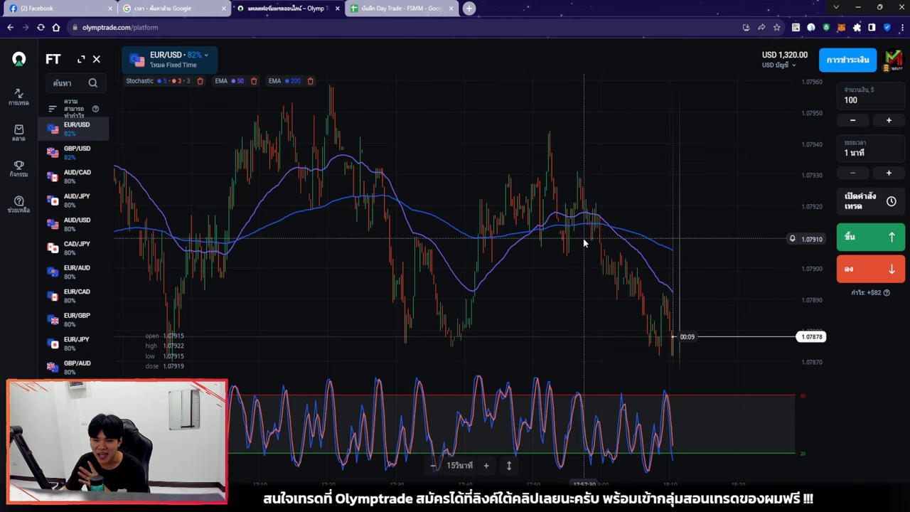
{"action": "scroll", "coordinate": [627, 256], "scroll_direction": "down", "scroll_amount": 3}
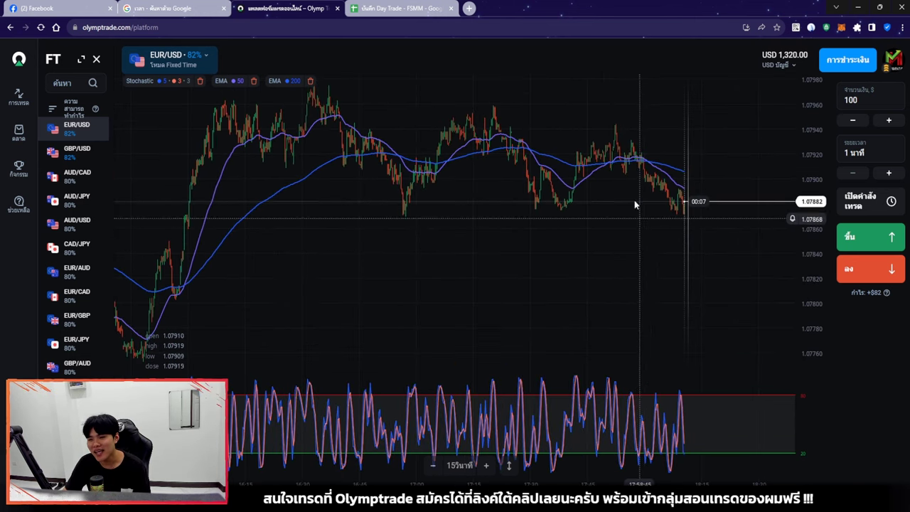
{"action": "left_click", "coordinate": [88, 155]}
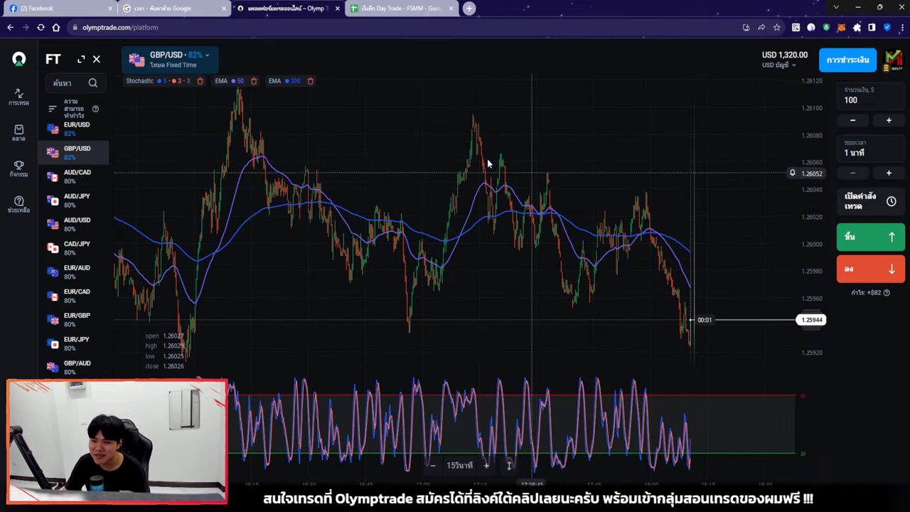
Open the AUD/CAD chart and handwrite "100 → 250" across the upper area of the price plot.
{"action": "left_click", "coordinate": [93, 177]}
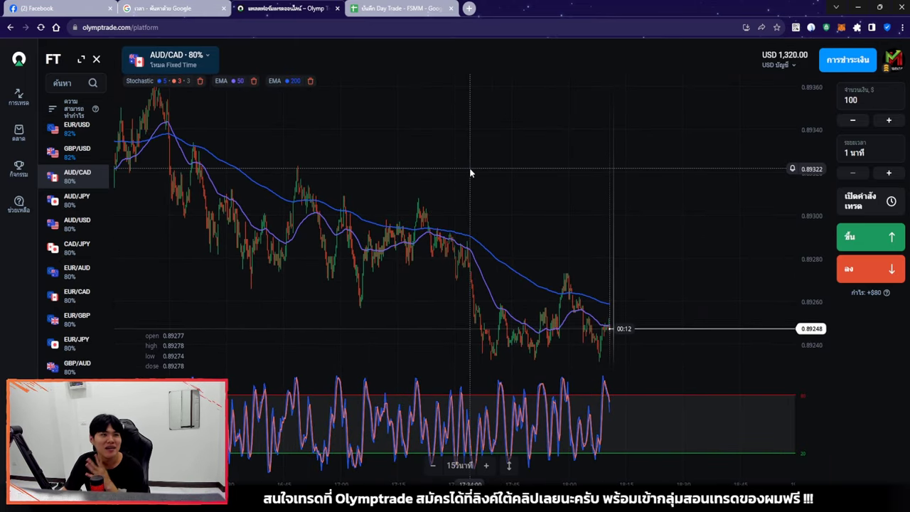
{"action": "left_click_drag", "start_coordinate": [469, 171], "coordinate": [498, 170]}
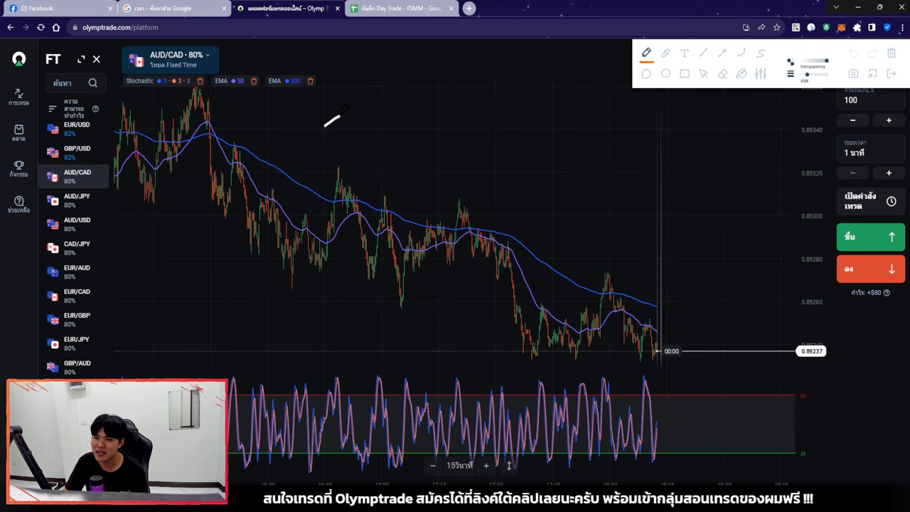
{"action": "left_click_drag", "start_coordinate": [325, 125], "coordinate": [346, 148]}
{"action": "mouse_move", "coordinate": [371, 121]}
{"action": "left_mouse_down"}
{"action": "mouse_move", "coordinate": [409, 126]}
{"action": "mouse_move", "coordinate": [463, 113]}
{"action": "mouse_move", "coordinate": [496, 140]}
{"action": "left_mouse_up"}
{"action": "key", "text": "ctrl+z"}
{"action": "left_click_drag", "start_coordinate": [521, 122], "coordinate": [540, 145]}
{"action": "left_click_drag", "start_coordinate": [573, 118], "coordinate": [590, 118]}
{"action": "left_click_drag", "start_coordinate": [616, 132], "coordinate": [610, 128]}
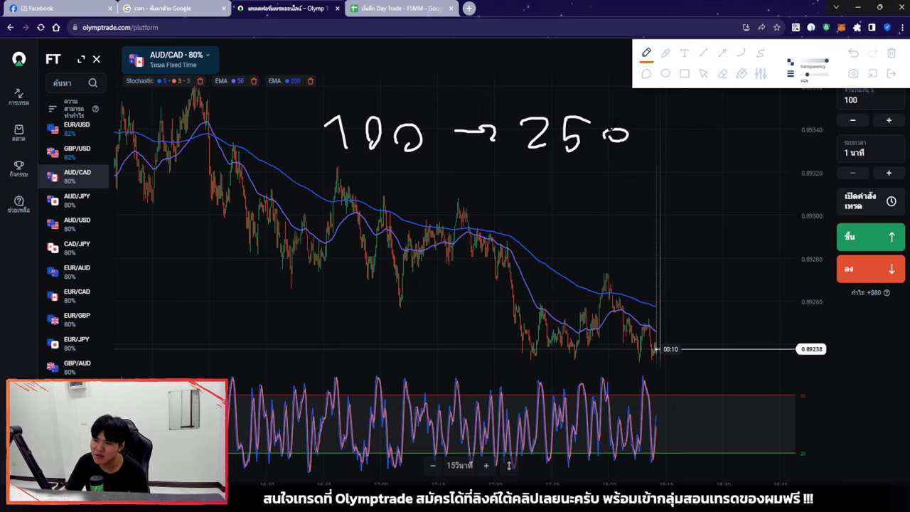
Handwrite 200 below the 250, with an arrow from 250, one back to the first 100 and one to another 100.
{"action": "mouse_move", "coordinate": [576, 157]}
{"action": "left_mouse_down"}
{"action": "mouse_move", "coordinate": [583, 168]}
{"action": "mouse_move", "coordinate": [568, 203]}
{"action": "mouse_move", "coordinate": [587, 203]}
{"action": "left_mouse_up"}
{"action": "left_click_drag", "start_coordinate": [610, 185], "coordinate": [609, 184]}
{"action": "mouse_move", "coordinate": [547, 199]}
{"action": "left_mouse_down"}
{"action": "mouse_move", "coordinate": [455, 191]}
{"action": "mouse_move", "coordinate": [427, 156]}
{"action": "mouse_move", "coordinate": [448, 163]}
{"action": "left_mouse_up"}
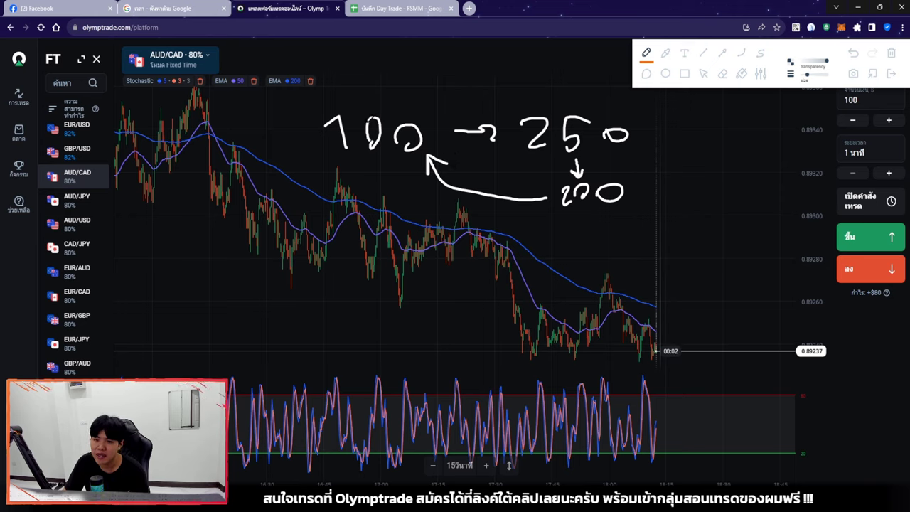
{"action": "mouse_move", "coordinate": [638, 190]}
{"action": "left_mouse_down"}
{"action": "mouse_move", "coordinate": [662, 206]}
{"action": "mouse_move", "coordinate": [703, 197]}
{"action": "left_mouse_up"}
{"action": "left_click_drag", "start_coordinate": [714, 183], "coordinate": [728, 181]}
{"action": "left_click_drag", "start_coordinate": [746, 186], "coordinate": [743, 201]}
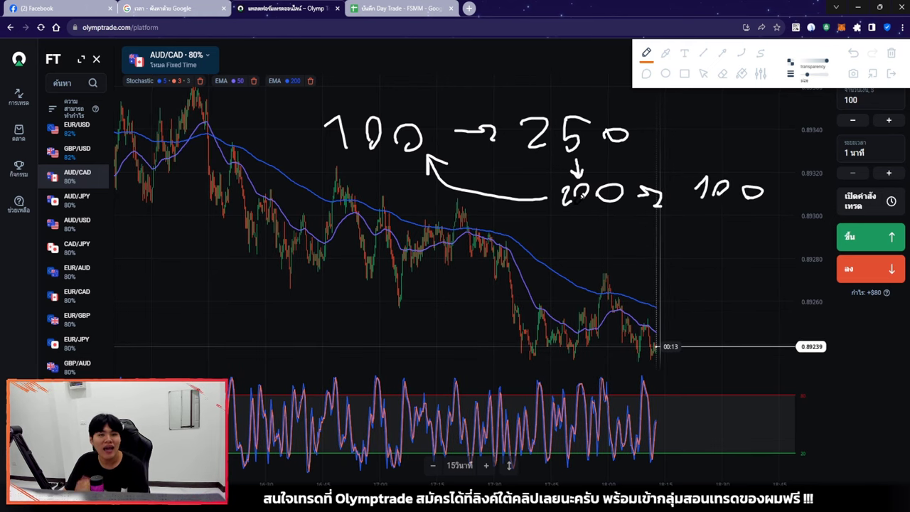
Frame "100 → 250" and the second 100 with hand-drawn boxes, and link the two boxes with arrows in both directions.
{"action": "mouse_move", "coordinate": [306, 152]}
{"action": "left_mouse_down"}
{"action": "mouse_move", "coordinate": [558, 164]}
{"action": "mouse_move", "coordinate": [609, 112]}
{"action": "mouse_move", "coordinate": [313, 108]}
{"action": "mouse_move", "coordinate": [303, 152]}
{"action": "left_mouse_up"}
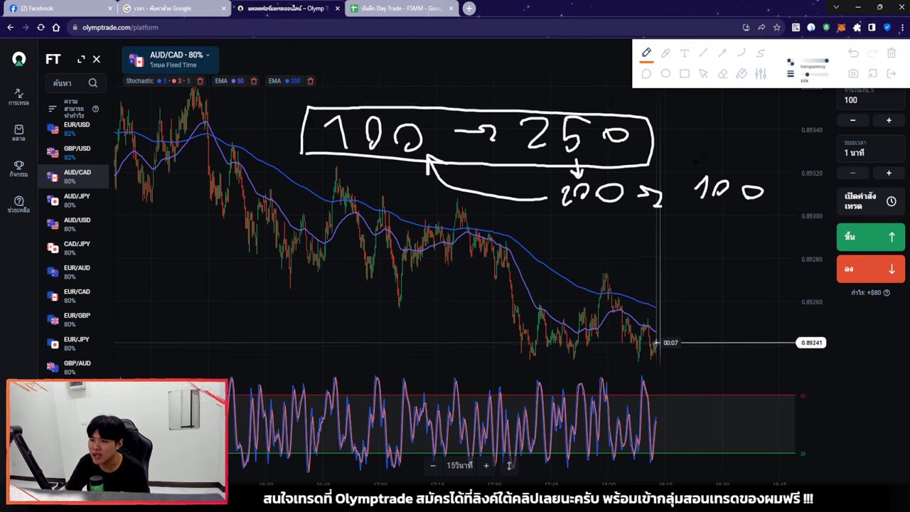
{"action": "mouse_move", "coordinate": [655, 140]}
{"action": "left_mouse_down"}
{"action": "mouse_move", "coordinate": [702, 163]}
{"action": "mouse_move", "coordinate": [709, 152]}
{"action": "left_mouse_up"}
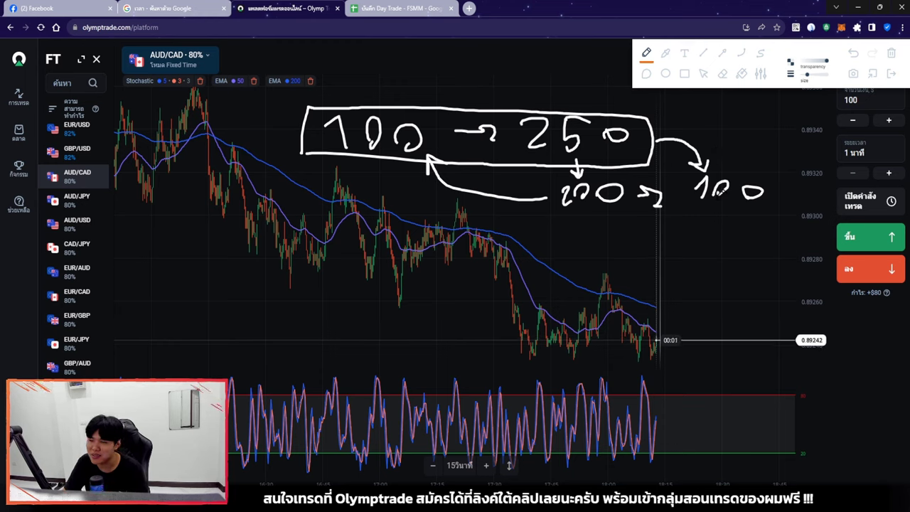
{"action": "mouse_move", "coordinate": [683, 168]}
{"action": "left_mouse_down"}
{"action": "mouse_move", "coordinate": [686, 209]}
{"action": "mouse_move", "coordinate": [707, 162]}
{"action": "mouse_move", "coordinate": [651, 125]}
{"action": "mouse_move", "coordinate": [670, 135]}
{"action": "left_mouse_up"}
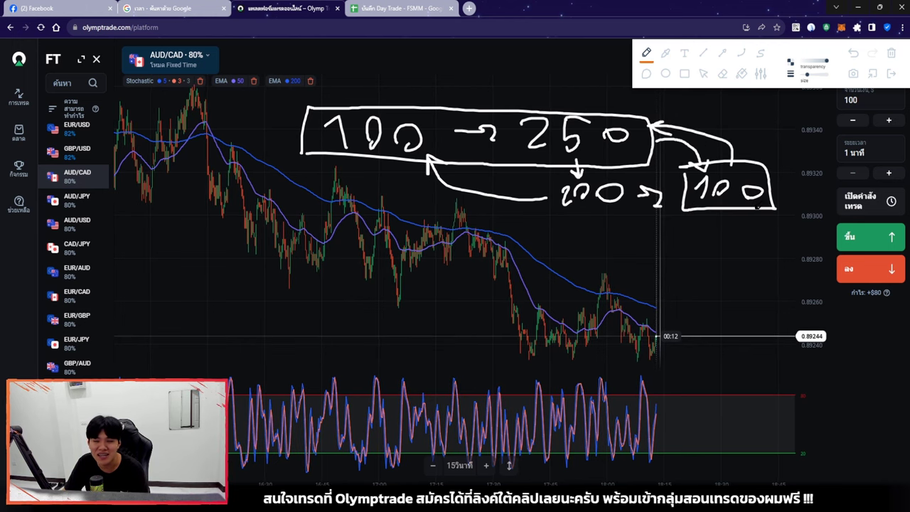
Divide off the first 100, box the AUD/CAD payout, write 80% below with an arrow, and clear all annotations.
{"action": "mouse_move", "coordinate": [430, 110]}
{"action": "left_mouse_down"}
{"action": "mouse_move", "coordinate": [411, 210]}
{"action": "mouse_move", "coordinate": [423, 202]}
{"action": "left_mouse_up"}
{"action": "mouse_move", "coordinate": [190, 64]}
{"action": "left_mouse_down"}
{"action": "mouse_move", "coordinate": [208, 62]}
{"action": "mouse_move", "coordinate": [206, 50]}
{"action": "mouse_move", "coordinate": [183, 64]}
{"action": "left_mouse_up"}
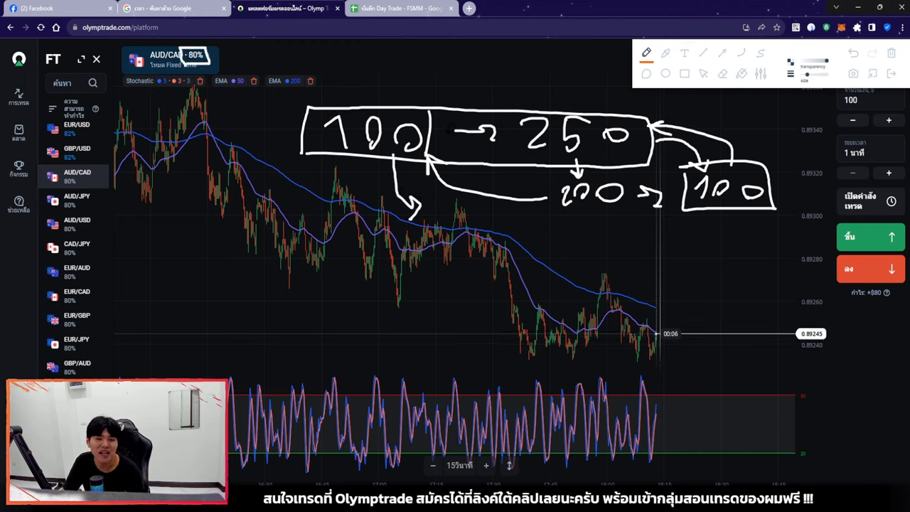
{"action": "left_click_drag", "start_coordinate": [443, 199], "coordinate": [440, 200]}
{"action": "mouse_move", "coordinate": [458, 195]}
{"action": "left_mouse_down"}
{"action": "mouse_move", "coordinate": [452, 205]}
{"action": "mouse_move", "coordinate": [461, 197]}
{"action": "left_mouse_up"}
{"action": "left_click_drag", "start_coordinate": [480, 193], "coordinate": [470, 215]}
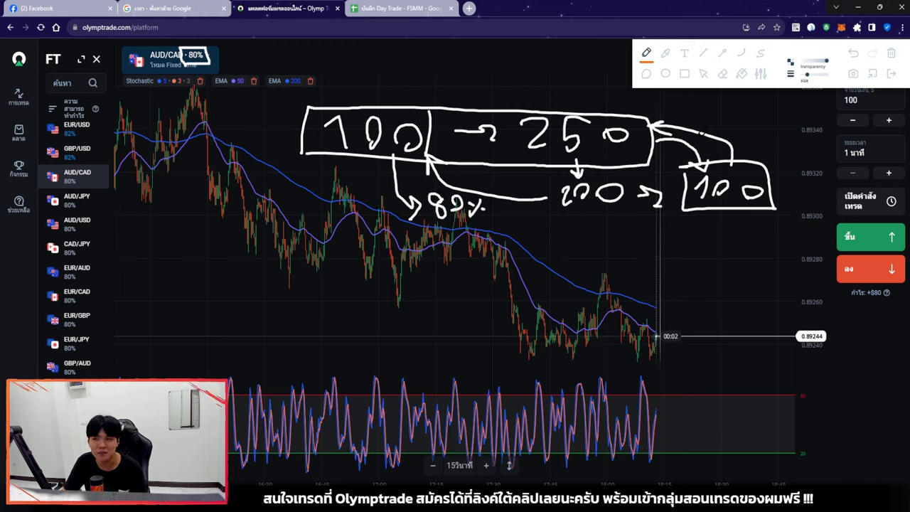
{"action": "left_click", "coordinate": [703, 74]}
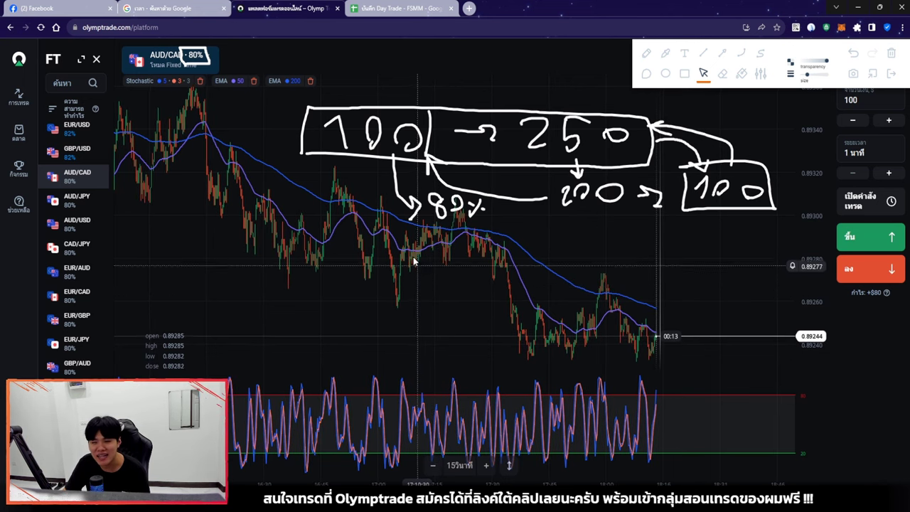
{"action": "left_click", "coordinate": [890, 53]}
{"action": "left_click", "coordinate": [891, 74]}
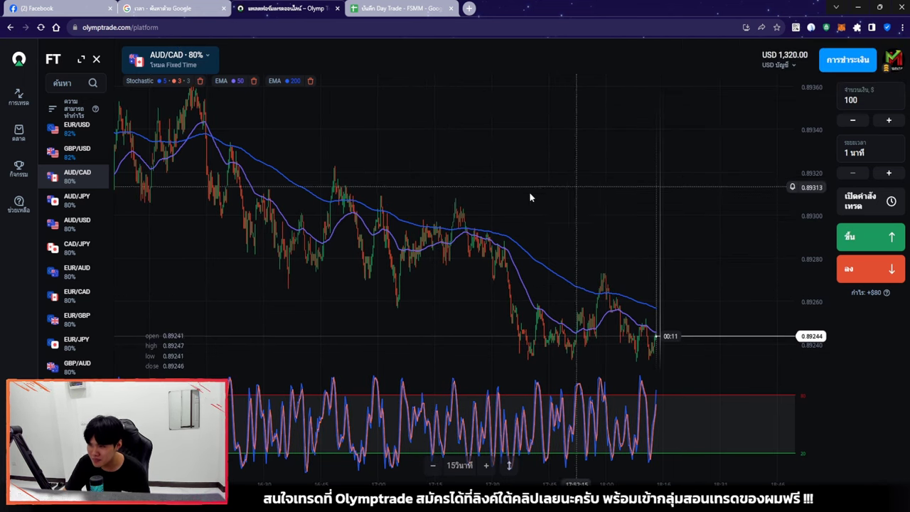
Examine the AUD/CAD price trend and its recent lows at different time spans.
{"action": "scroll", "coordinate": [587, 217], "scroll_direction": "up", "scroll_amount": 3}
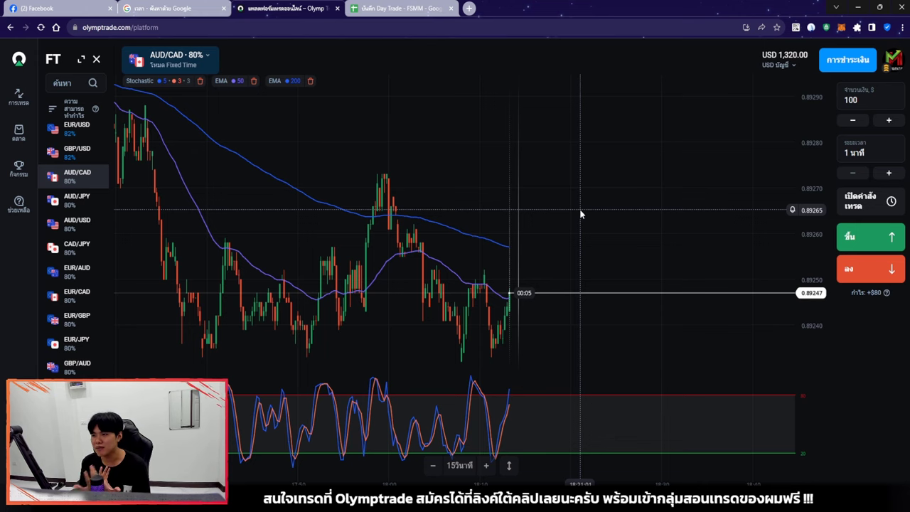
{"action": "scroll", "coordinate": [508, 193], "scroll_direction": "down", "scroll_amount": 5}
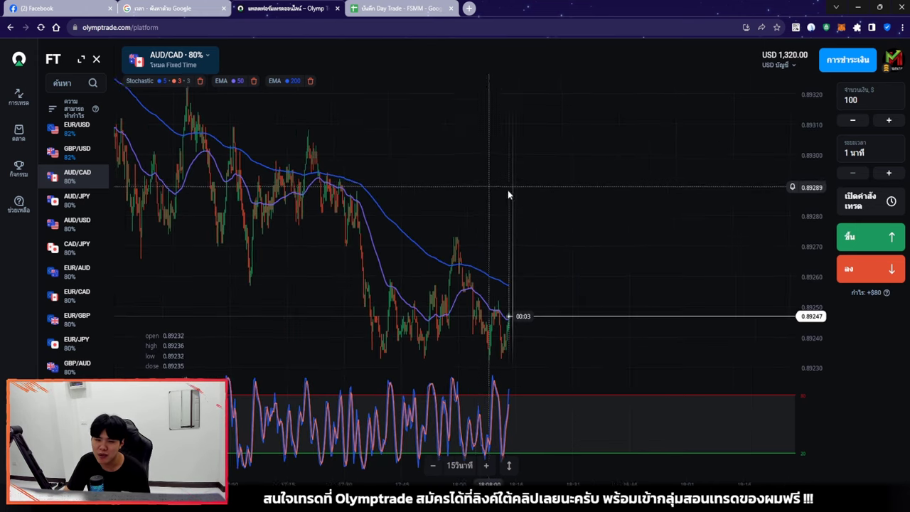
{"action": "scroll", "coordinate": [513, 174], "scroll_direction": "up", "scroll_amount": 2}
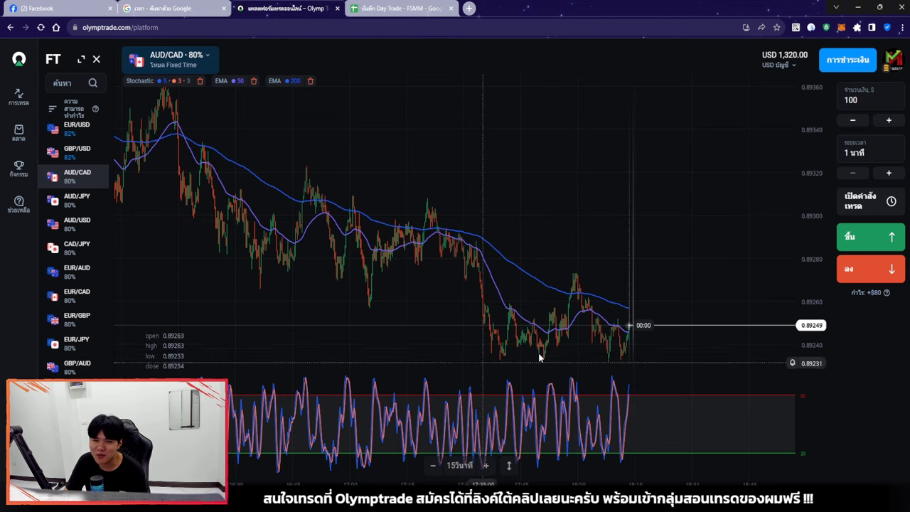
{"action": "scroll", "coordinate": [553, 185], "scroll_direction": "down", "scroll_amount": 3}
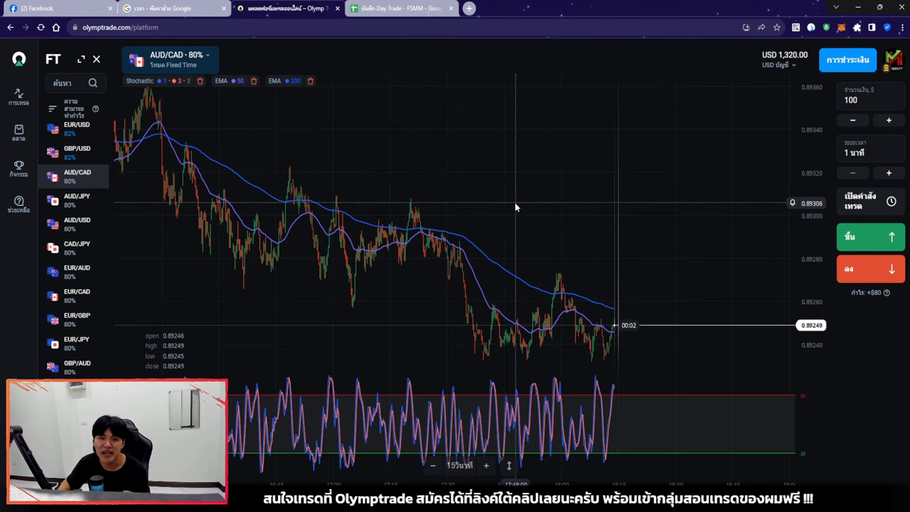
Switch to the day-trade log in Google Sheets and enter 80% as the ROI of trade 5.
{"action": "left_click", "coordinate": [376, 10]}
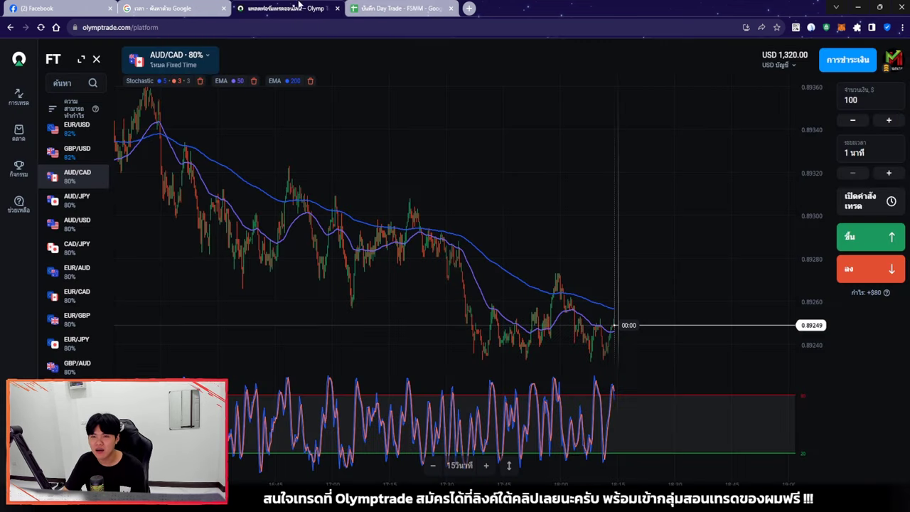
{"action": "left_click", "coordinate": [320, 7]}
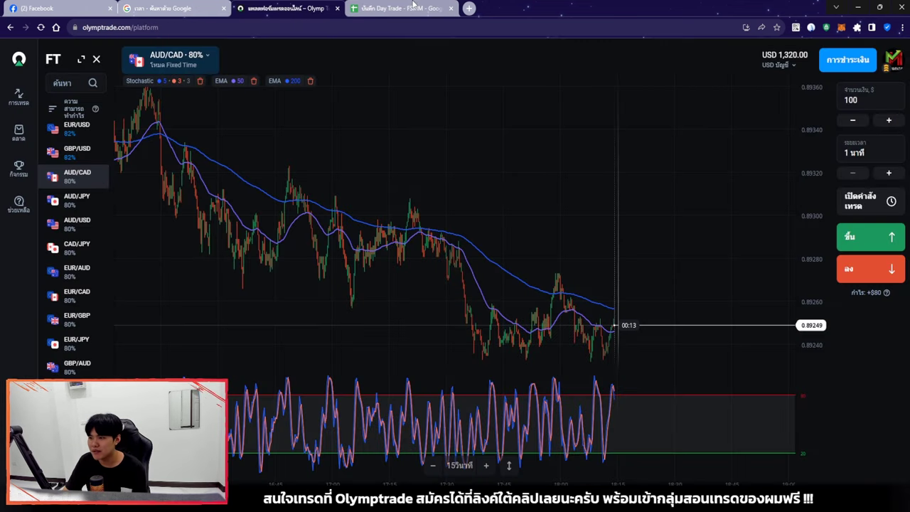
{"action": "left_click", "coordinate": [411, 5]}
{"action": "type", "text": "80%"}
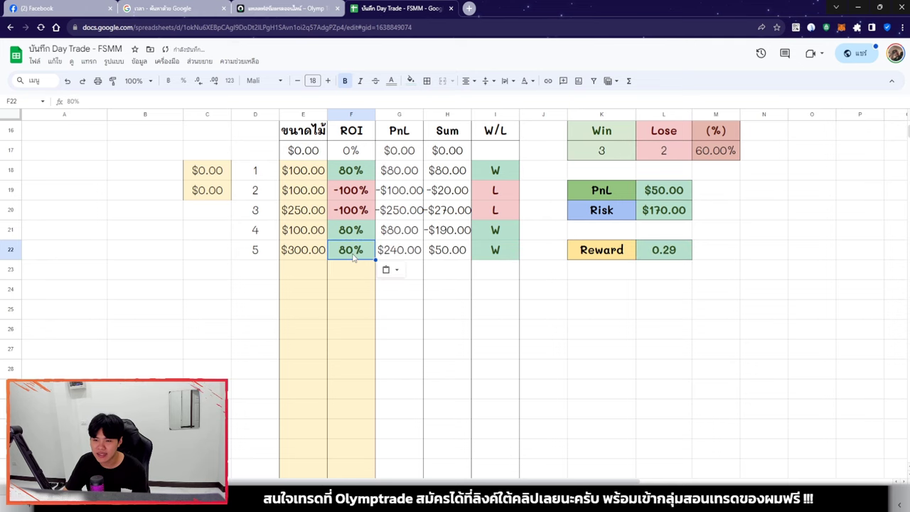
Check the account balance on Olymp Trade, and review the PnL and running Sum of the trades in the Google Sheets log.
{"action": "left_click", "coordinate": [250, 5]}
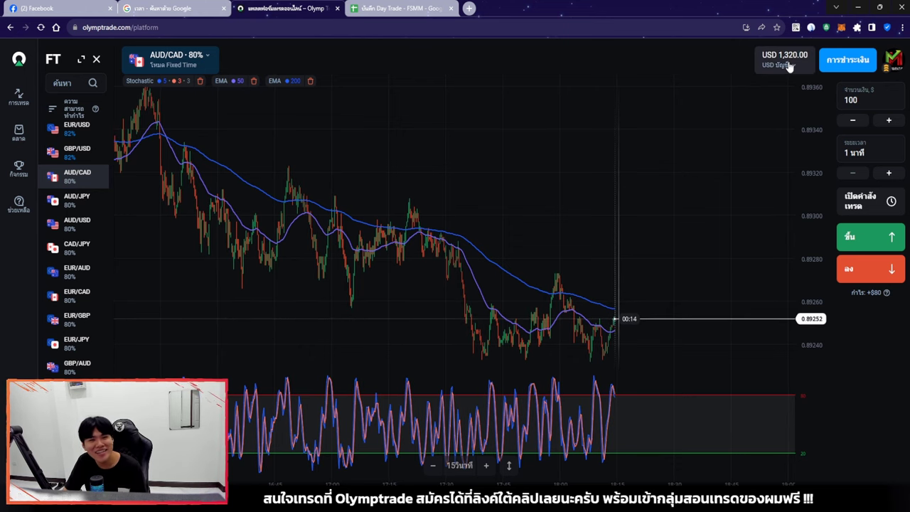
{"action": "left_click", "coordinate": [436, 7]}
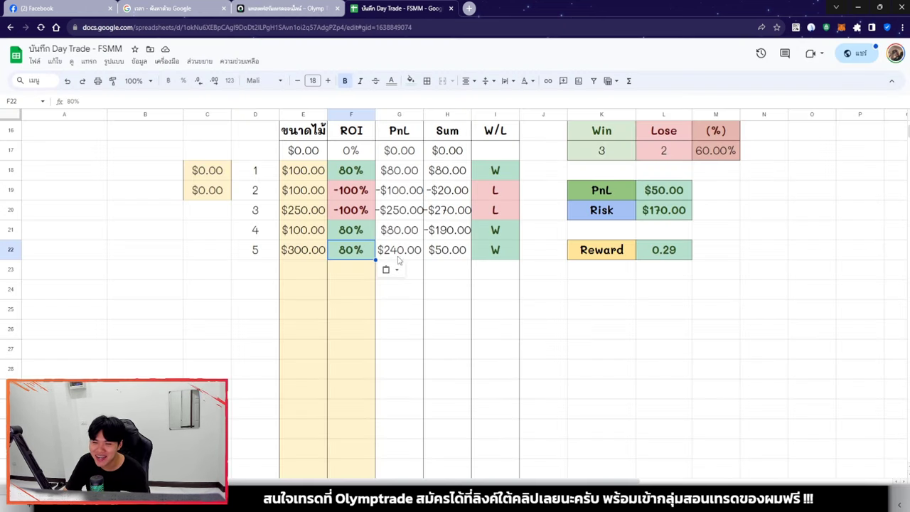
{"action": "left_click", "coordinate": [444, 254]}
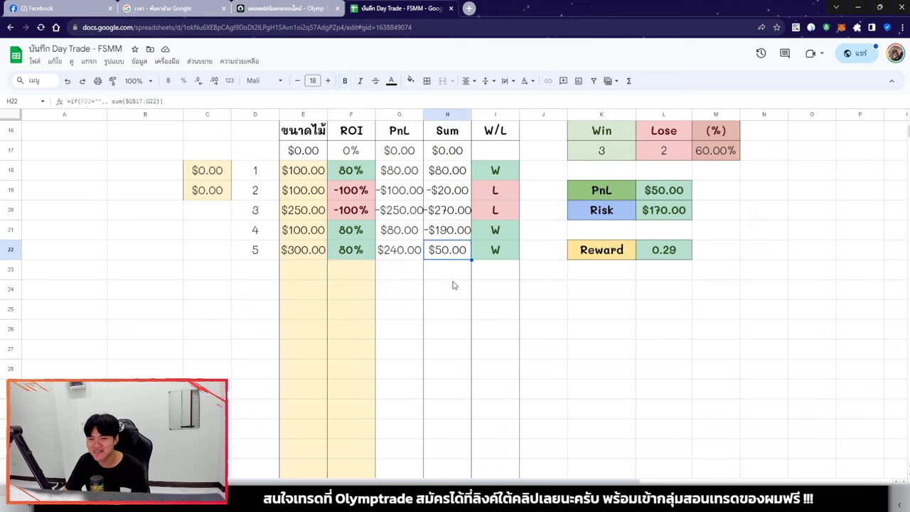
{"action": "left_click_drag", "start_coordinate": [399, 235], "coordinate": [401, 252]}
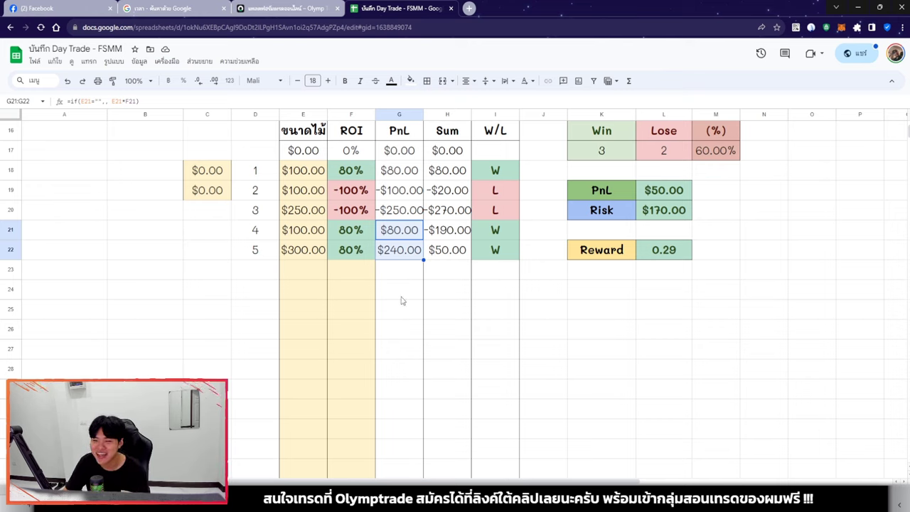
{"action": "left_click", "coordinate": [367, 275]}
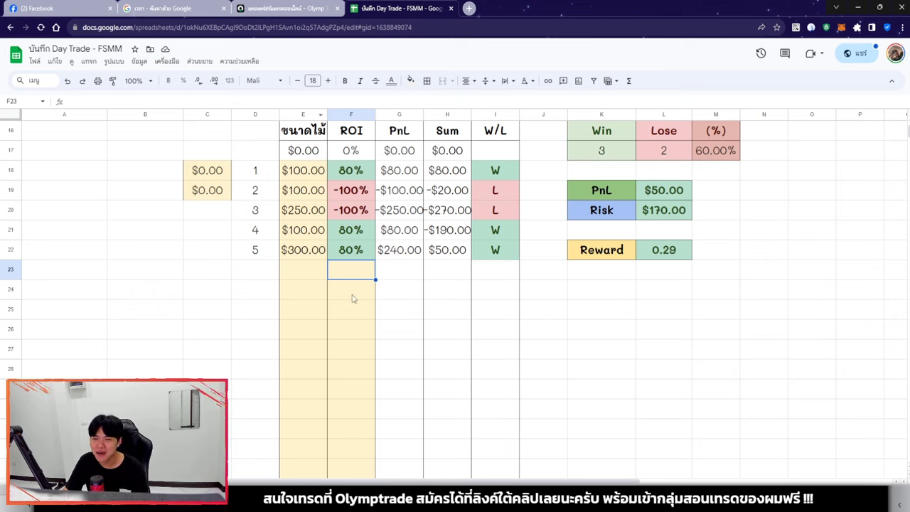
{"action": "left_click", "coordinate": [452, 256]}
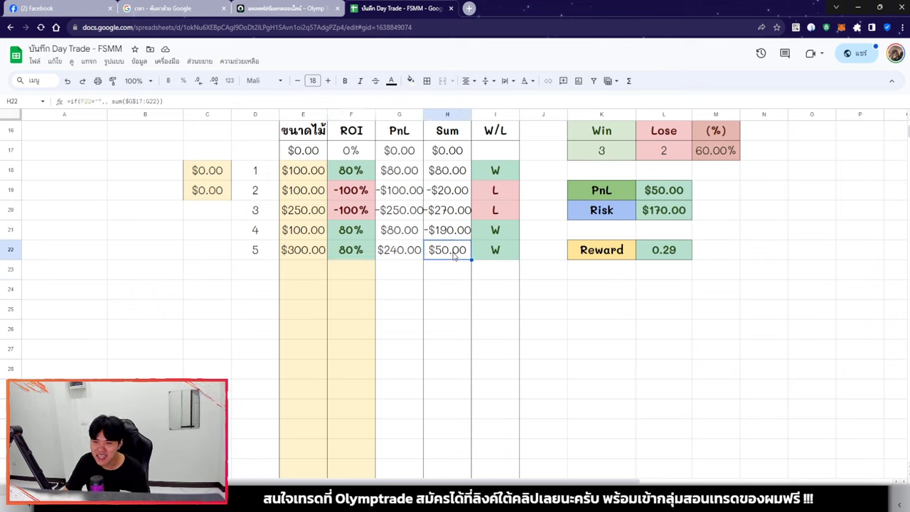
{"action": "left_click", "coordinate": [447, 212]}
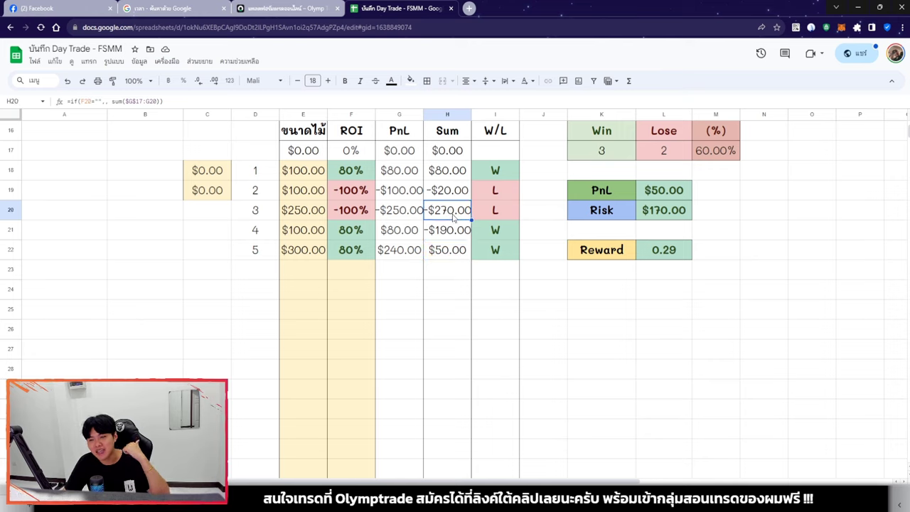
{"action": "left_click", "coordinate": [451, 254]}
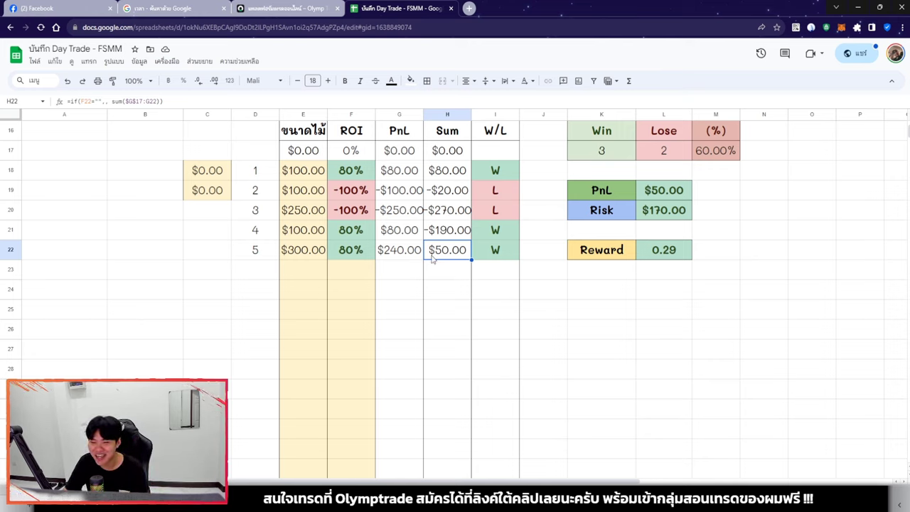
Review the cumulative profit chart against the trade table and its win/loss summary.
{"action": "scroll", "coordinate": [583, 265], "scroll_direction": "up", "scroll_amount": 5}
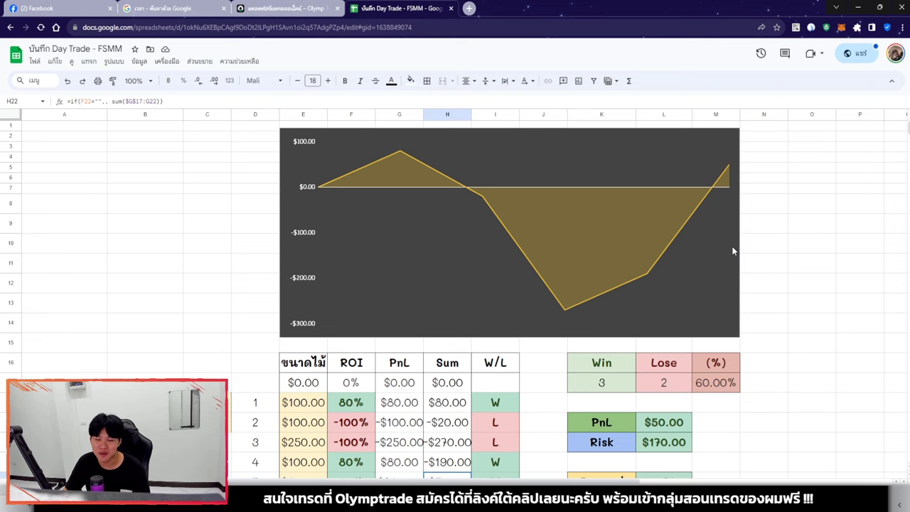
{"action": "scroll", "coordinate": [396, 297], "scroll_direction": "down", "scroll_amount": 5}
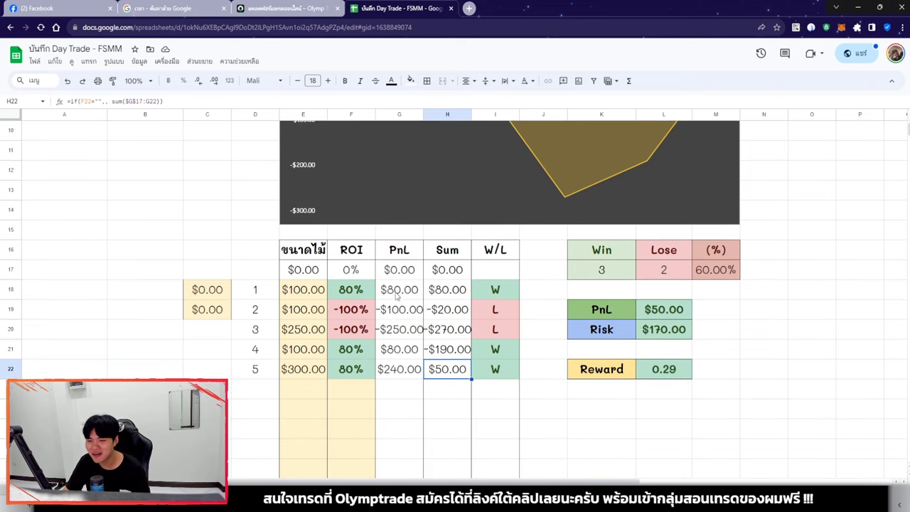
{"action": "scroll", "coordinate": [392, 288], "scroll_direction": "up", "scroll_amount": 3}
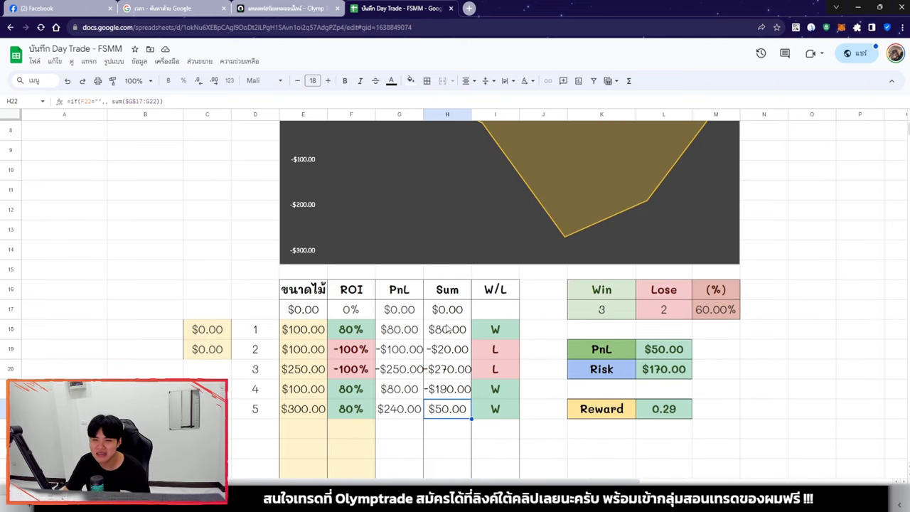
{"action": "scroll", "coordinate": [448, 328], "scroll_direction": "down", "scroll_amount": 4}
{"action": "scroll", "coordinate": [447, 329], "scroll_direction": "up", "scroll_amount": 3}
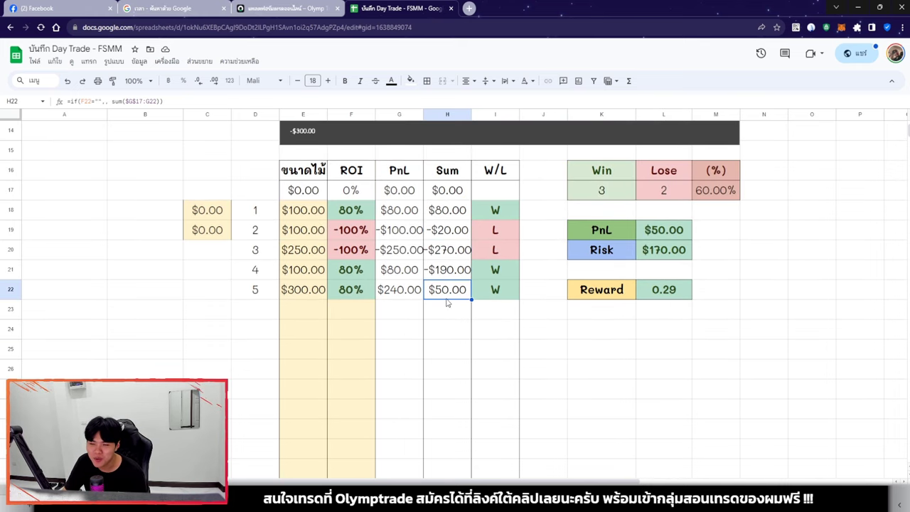
{"action": "scroll", "coordinate": [447, 302], "scroll_direction": "down", "scroll_amount": 1}
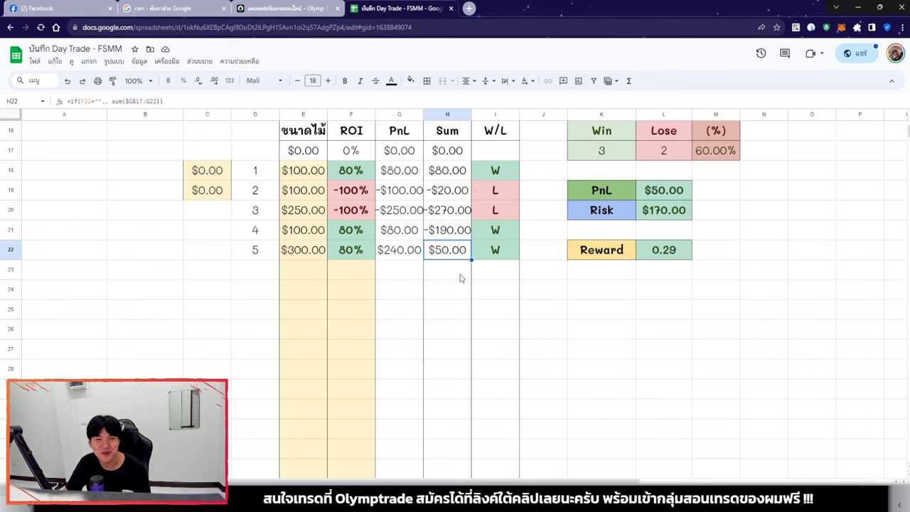
Open the overall record sheet and enter 320 as the result for entry 5.
{"action": "left_click", "coordinate": [128, 498]}
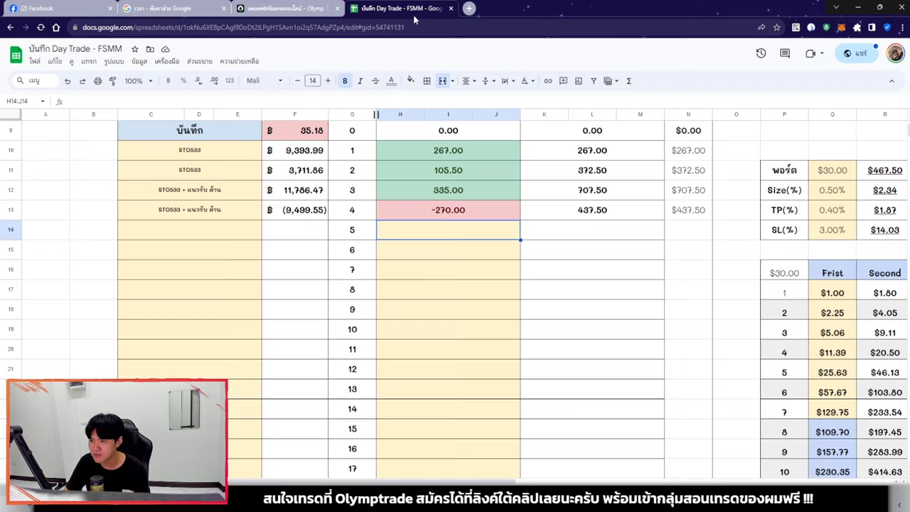
{"action": "type", "text": "320"}
{"action": "key", "text": "Tab"}
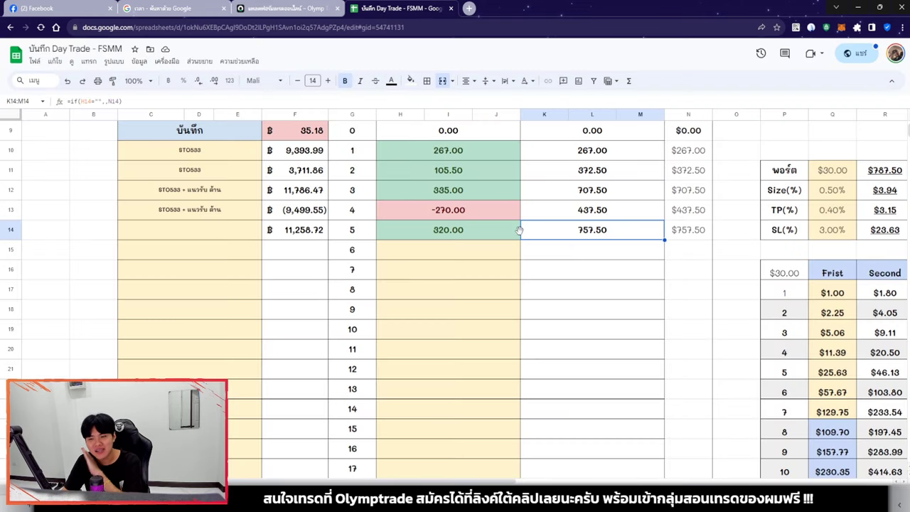
{"action": "left_click", "coordinate": [469, 231]}
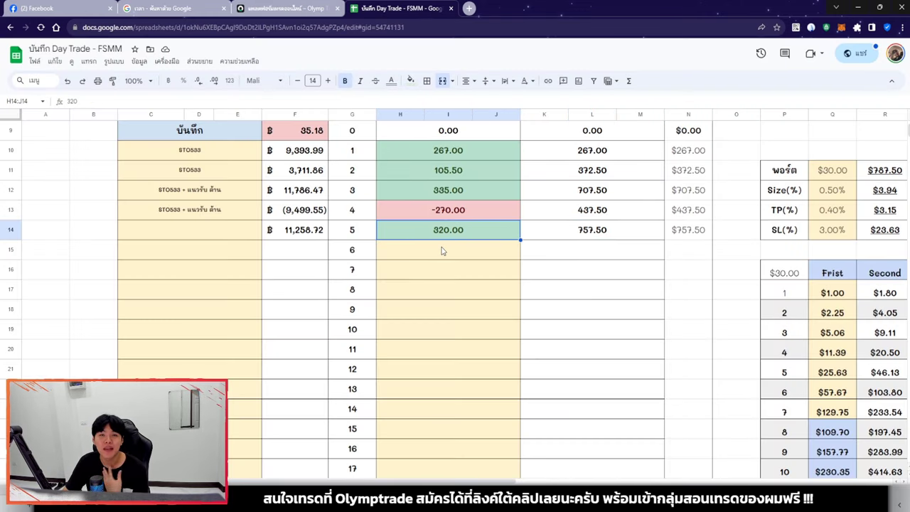
Check the THB value of entry 5 and the loss recorded for entry 4.
{"action": "left_click", "coordinate": [313, 237]}
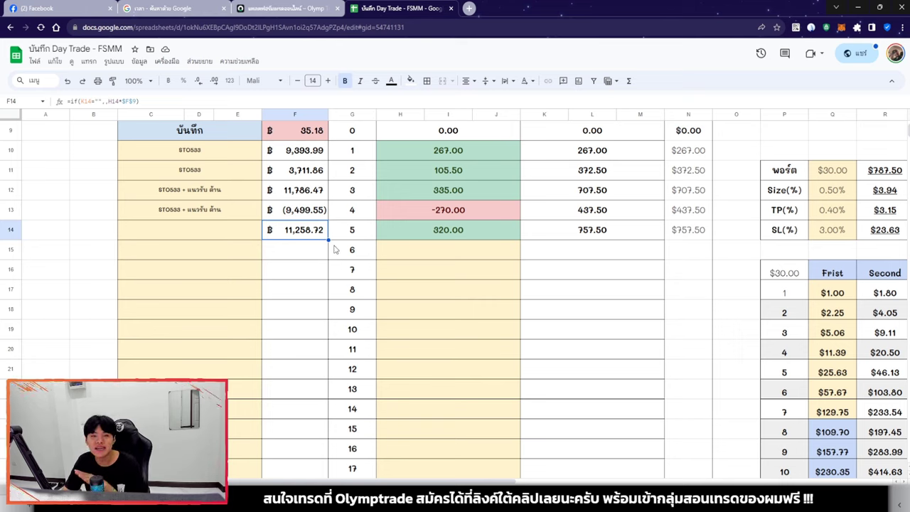
{"action": "left_click_drag", "start_coordinate": [466, 215], "coordinate": [477, 224]}
{"action": "left_click", "coordinate": [452, 217]}
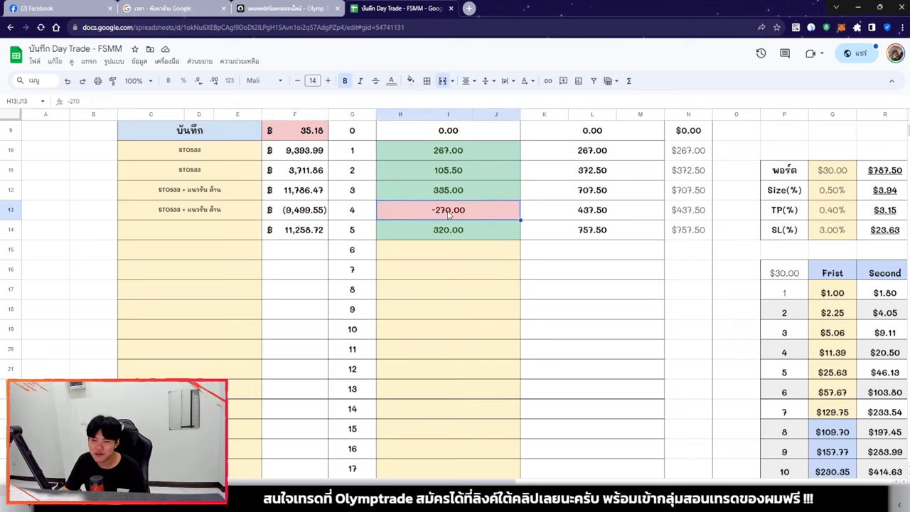
Try 50 as the result for entry 6, check its THB value, and clear the entry.
{"action": "left_click", "coordinate": [441, 259]}
{"action": "type", "text": "50"}
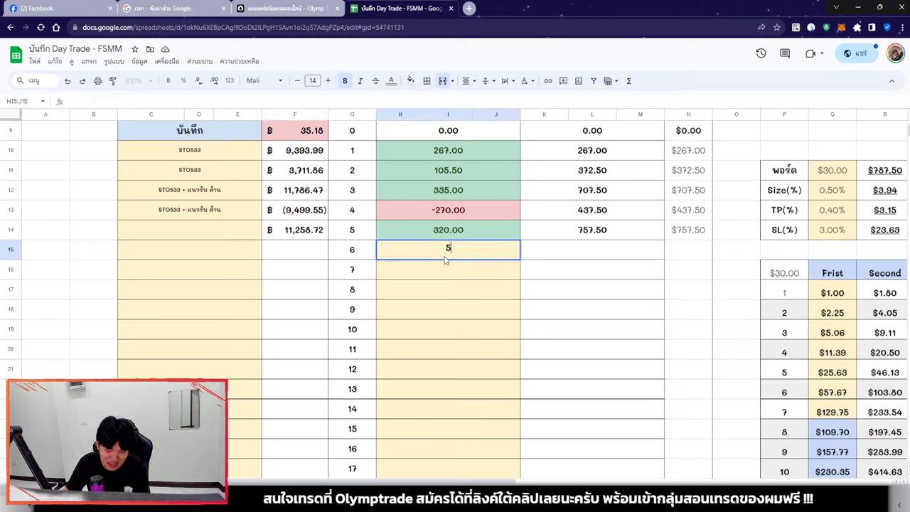
{"action": "left_click", "coordinate": [455, 307]}
{"action": "left_click", "coordinate": [439, 256]}
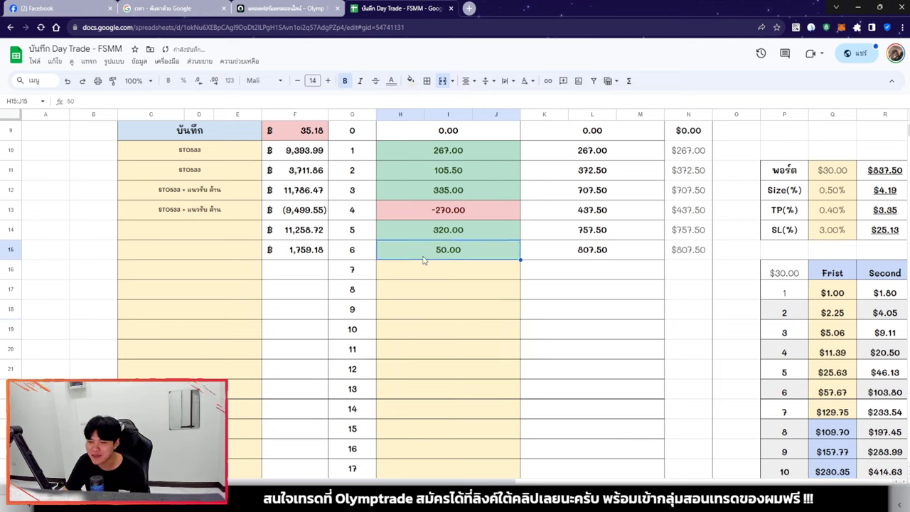
{"action": "left_click", "coordinate": [306, 254]}
{"action": "left_click", "coordinate": [452, 256]}
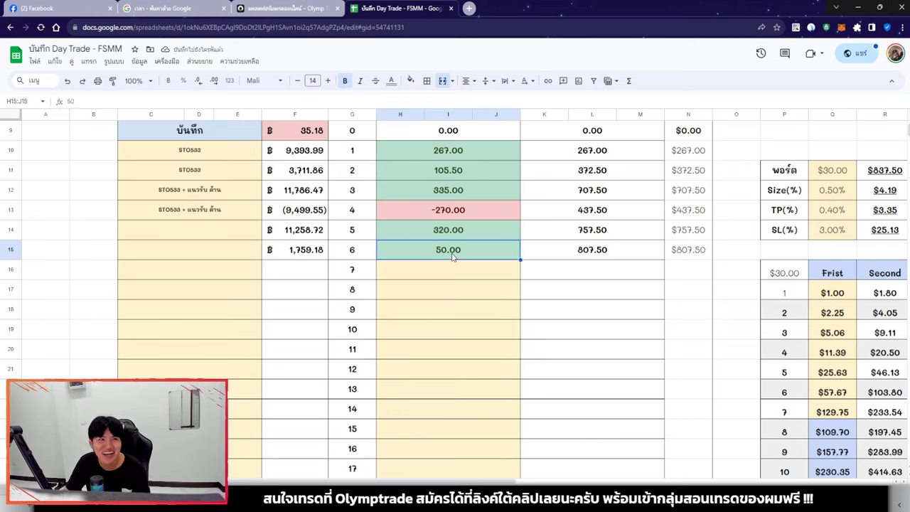
{"action": "key", "text": "Delete"}
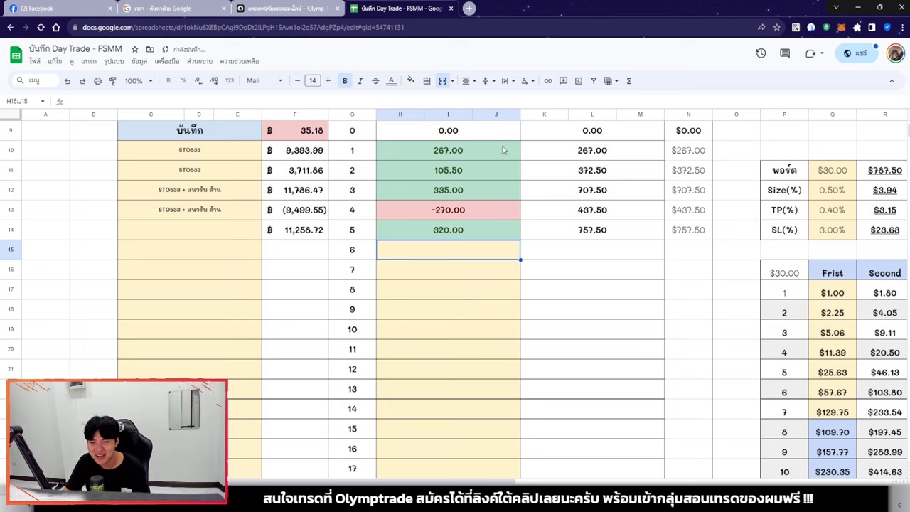
Review entry 5's result and its All PnL, along with the strategy notes for entries 4 and 5.
{"action": "left_click", "coordinate": [472, 232]}
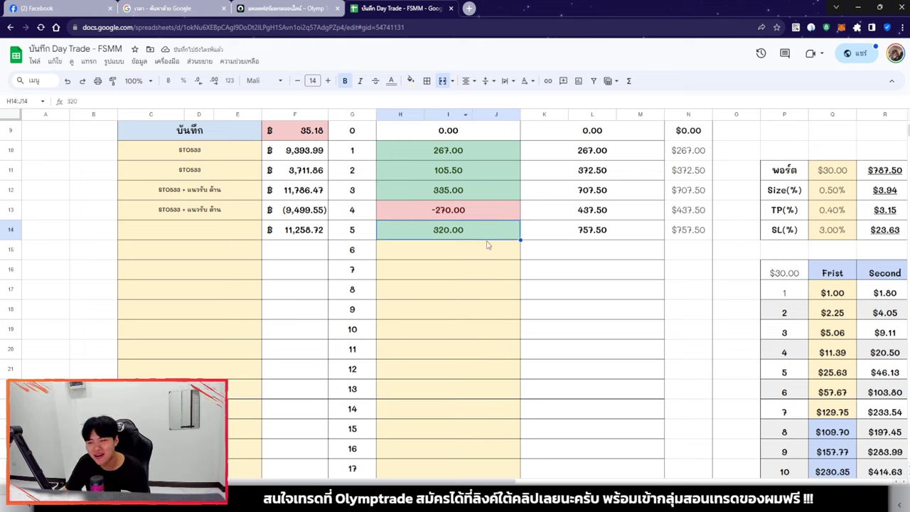
{"action": "left_click", "coordinate": [604, 228]}
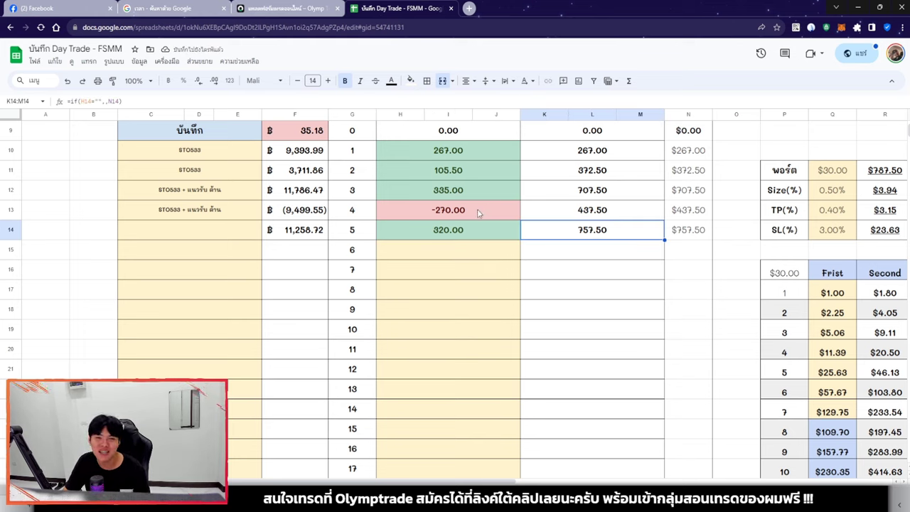
{"action": "left_click", "coordinate": [205, 216]}
{"action": "left_click", "coordinate": [225, 231]}
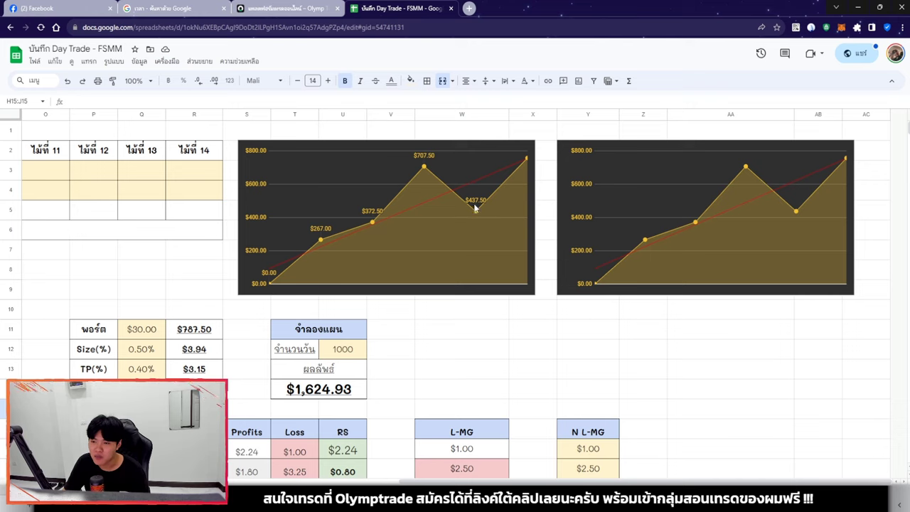
Examine the latest point on the cumulative profit chart and return to the empty result for entry 6.
{"action": "left_click", "coordinate": [526, 163]}
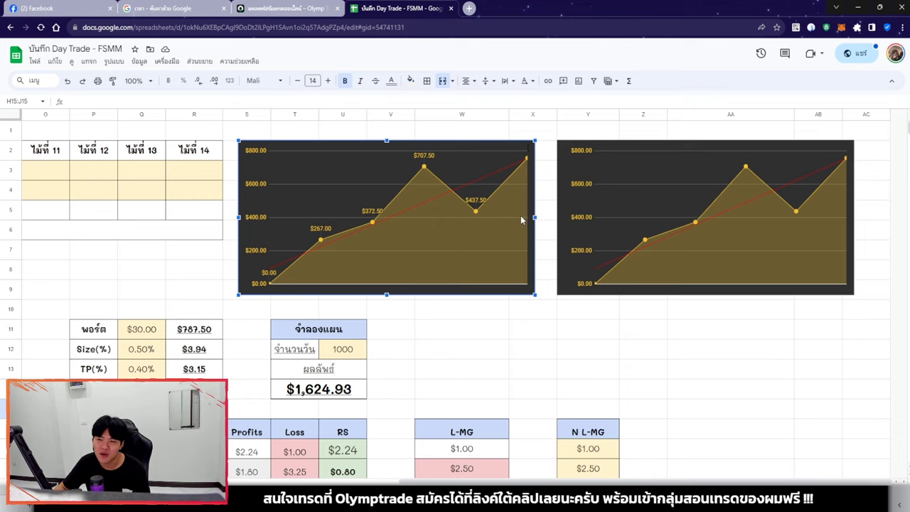
{"action": "mouse_move", "coordinate": [526, 162]}
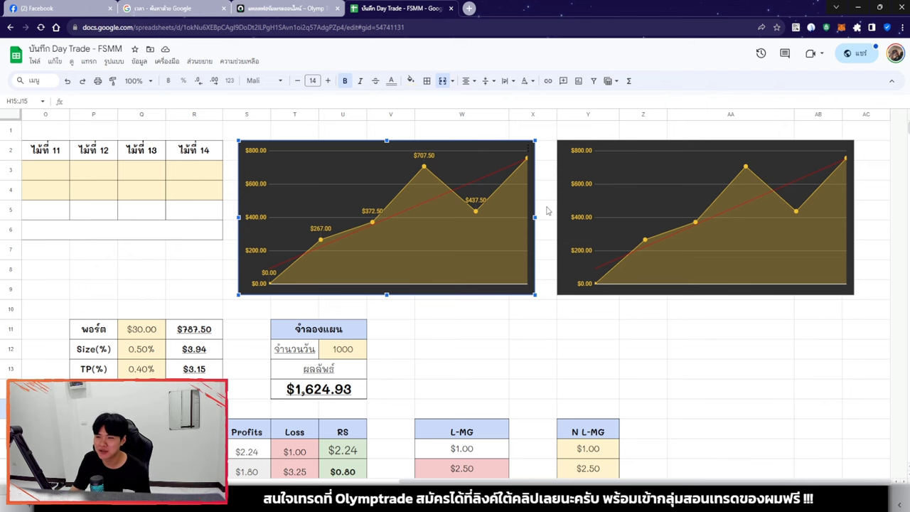
{"action": "scroll", "coordinate": [547, 210], "scroll_direction": "left", "scroll_amount": 10}
{"action": "left_click", "coordinate": [467, 416]}
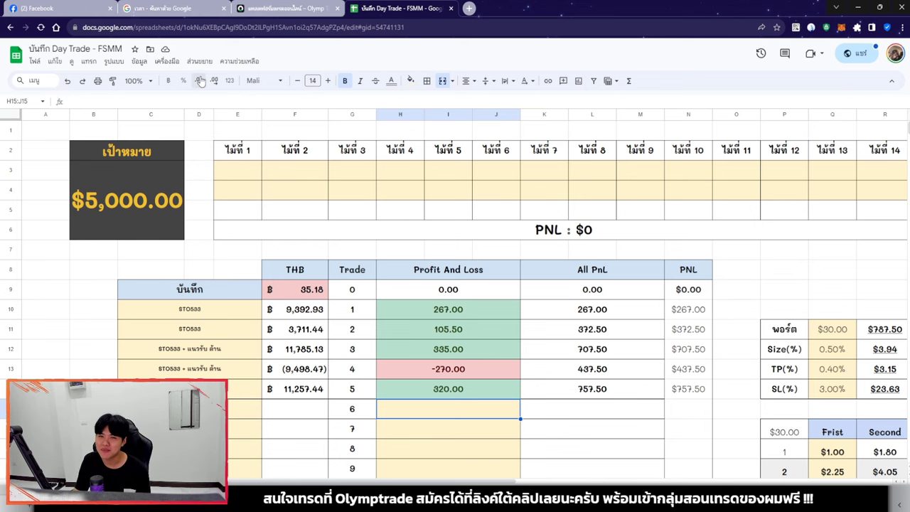
Compare the AUD/CAD chart and account balance on Olymp Trade with the overall record in Google Sheets.
{"action": "left_click", "coordinate": [313, 7]}
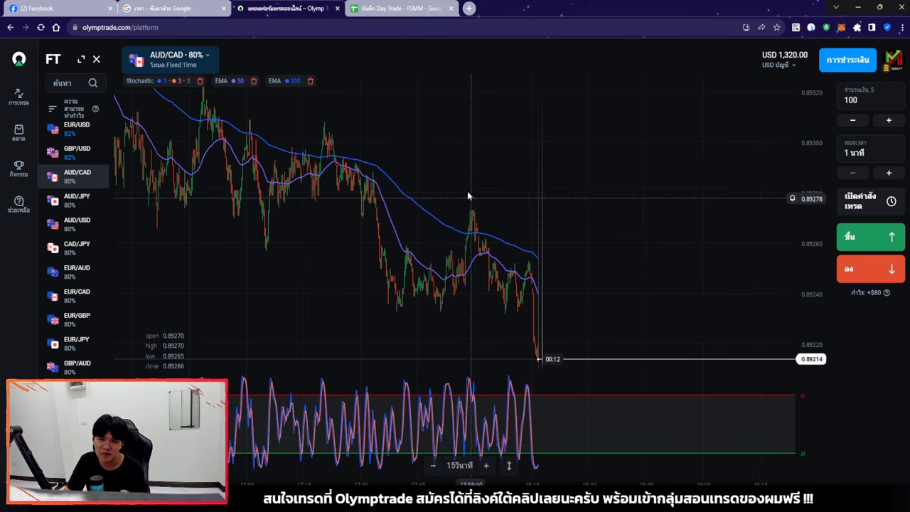
{"action": "key", "text": "ctrl+Tab"}
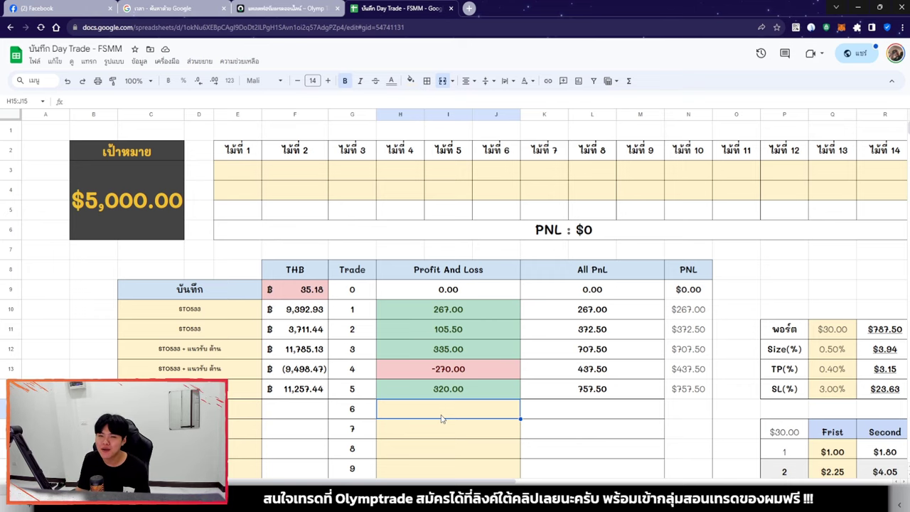
{"action": "left_click", "coordinate": [284, 8]}
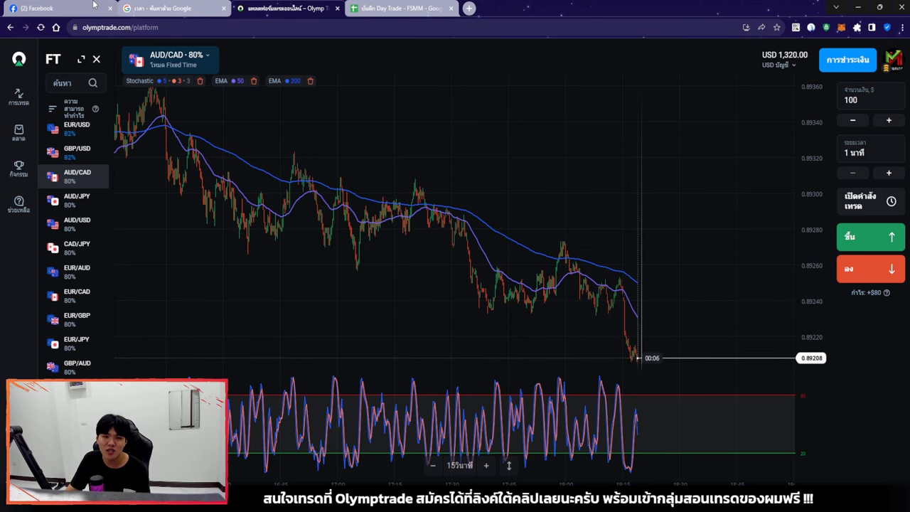
Switch to Facebook, reload the home feed, and open the private Olymp Trade teaching group's page.
{"action": "left_click", "coordinate": [35, 8]}
{"action": "left_click", "coordinate": [17, 52]}
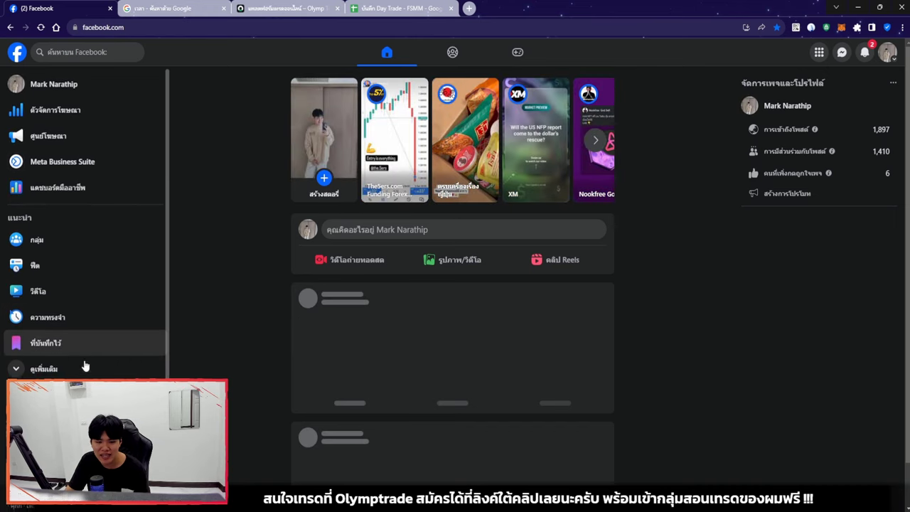
{"action": "left_click", "coordinate": [43, 343]}
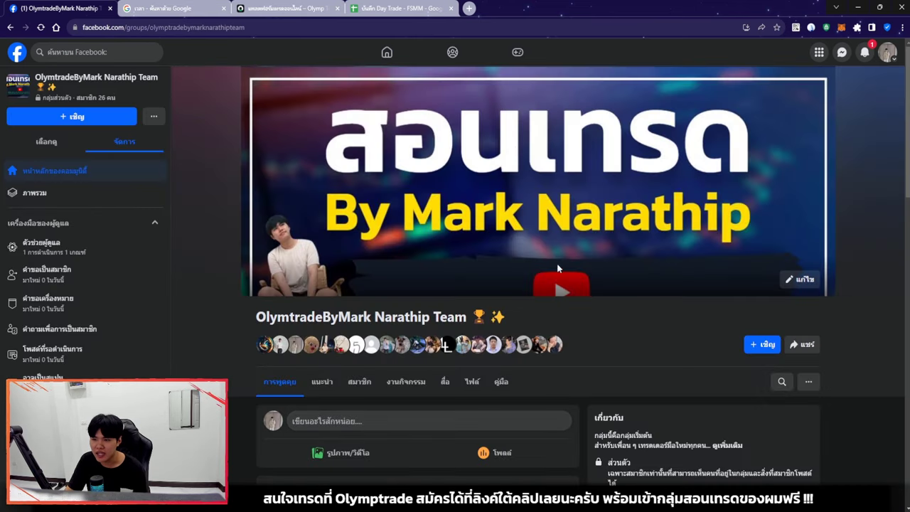
{"action": "scroll", "coordinate": [632, 320], "scroll_direction": "down", "scroll_amount": 1}
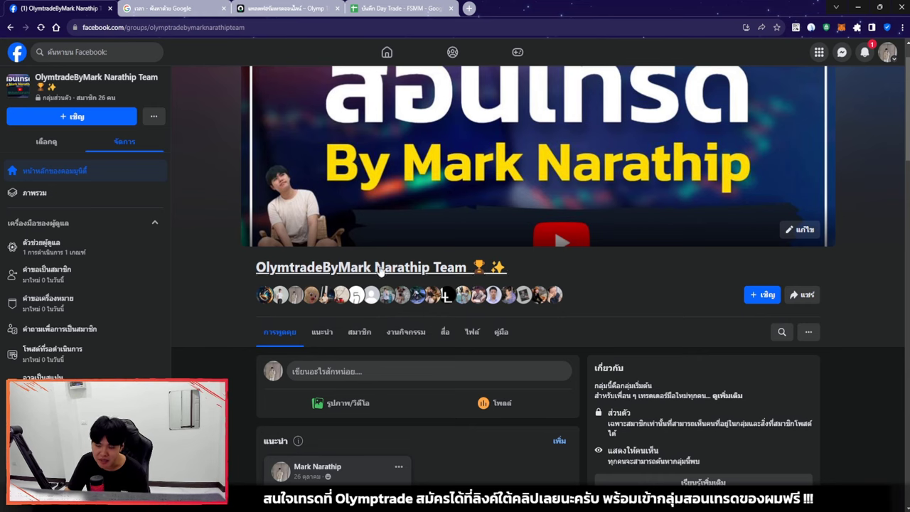
{"action": "scroll", "coordinate": [598, 280], "scroll_direction": "up", "scroll_amount": 1}
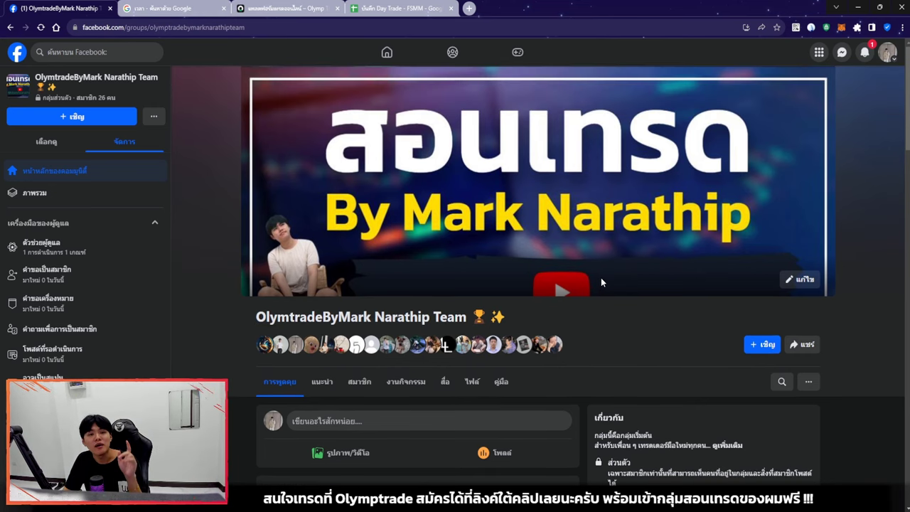